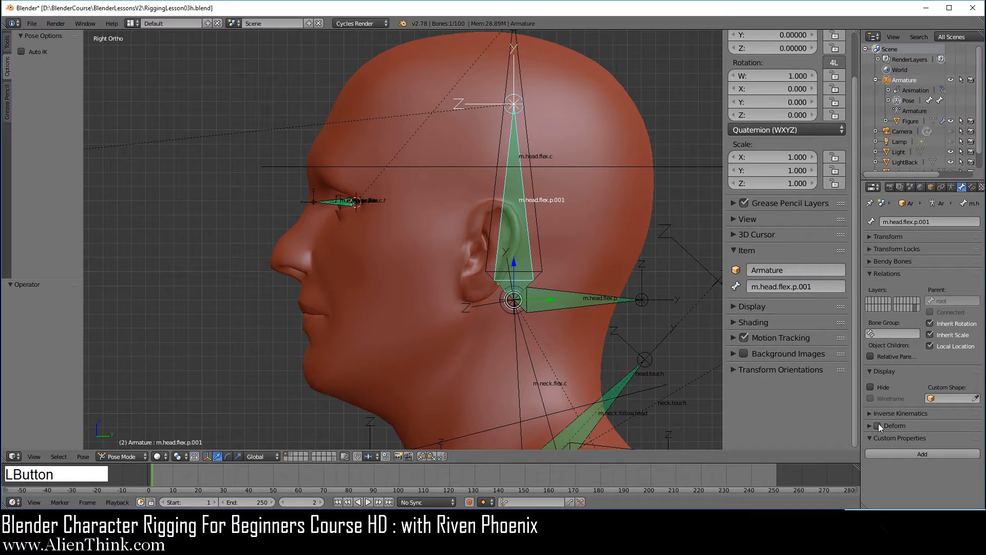
Rename the bone m.head.flex.p.001 to m.eyes.follow.head in the Item panel's name field.
left_click(780, 288)
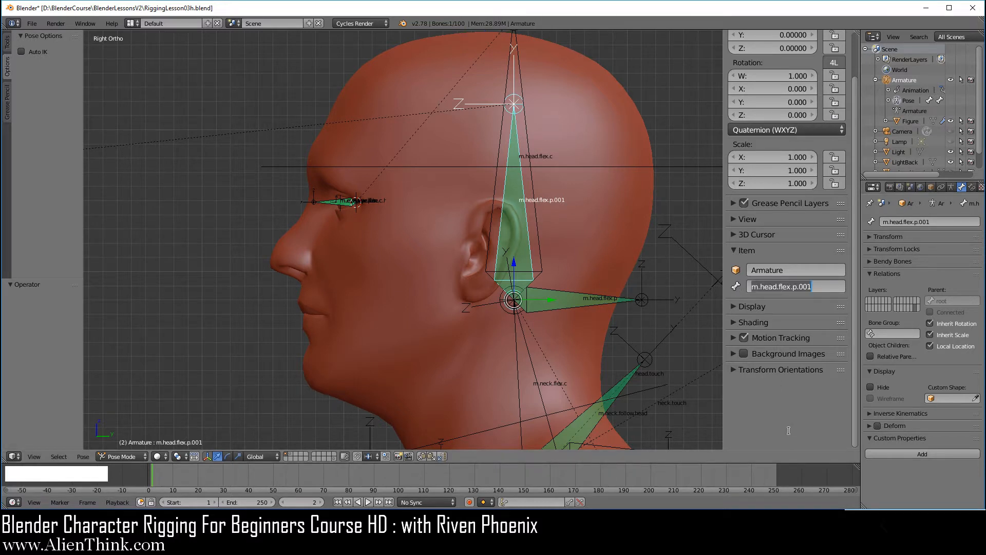
type("m.")
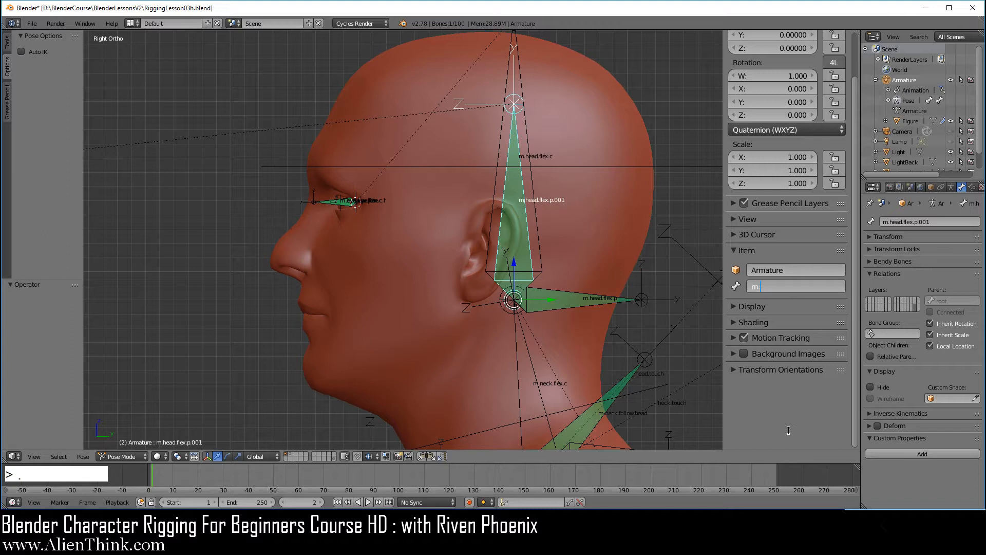
type("eyes.follow.head")
key("Return")
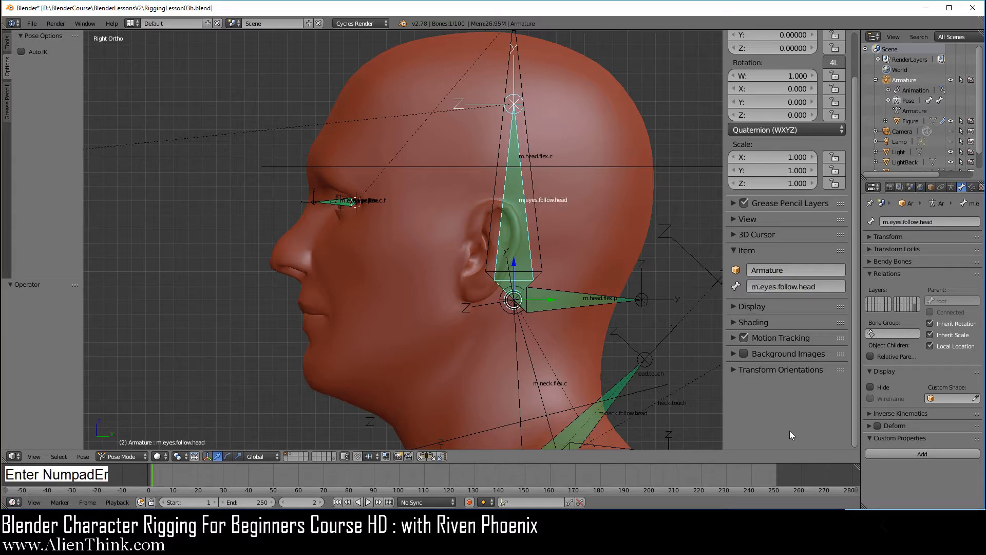
scroll(807, 202, "up", 3)
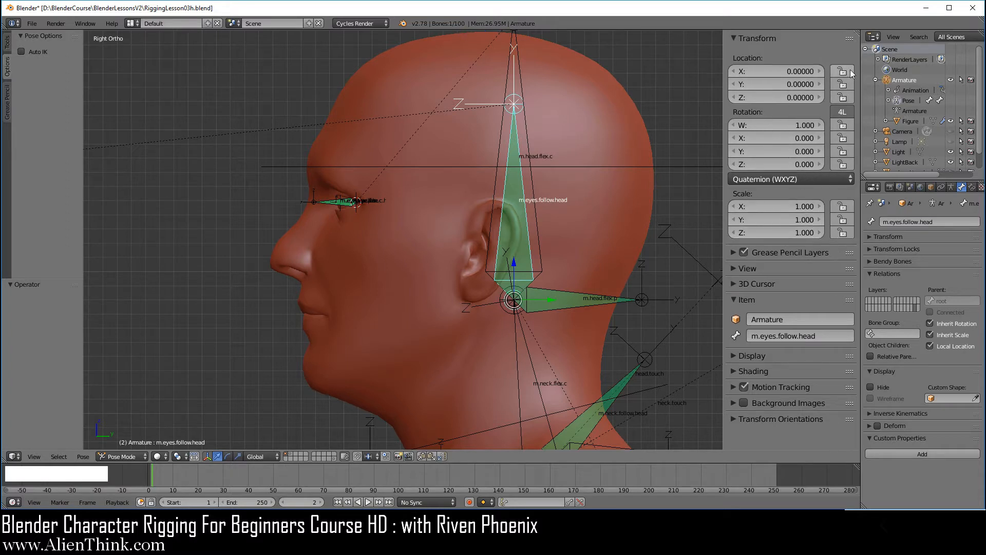
Lock location, rotation and scale on m.eyes.follow.head, m.eye.flex.p.r, m.eye.tracker and m.eye.flex.p.l.
left_click_drag(843, 70, 843, 233)
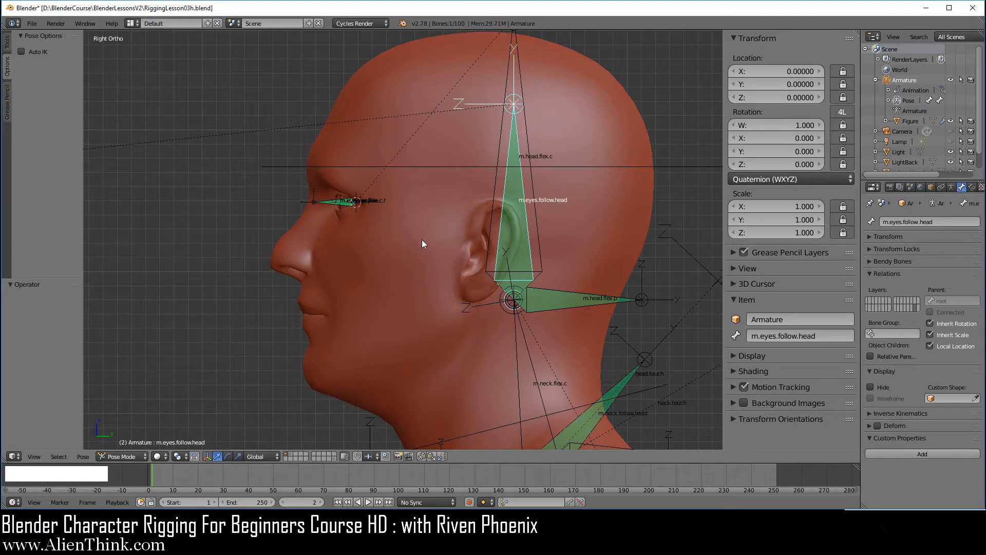
scroll(384, 237, "up", 5)
middle_click_drag(364, 229, 562, 256, "shift")
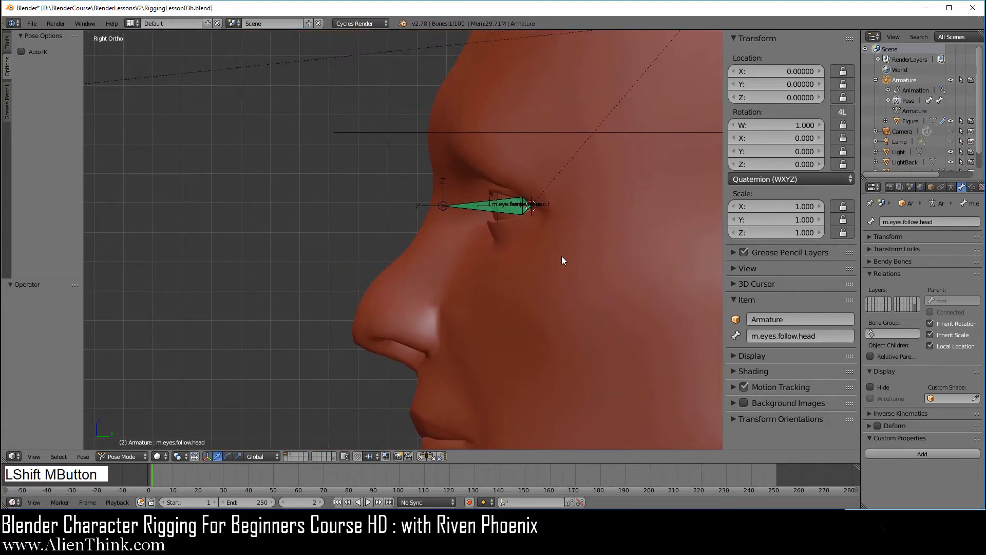
middle_click_drag(491, 227, 311, 193)
scroll(319, 226, "up", 3)
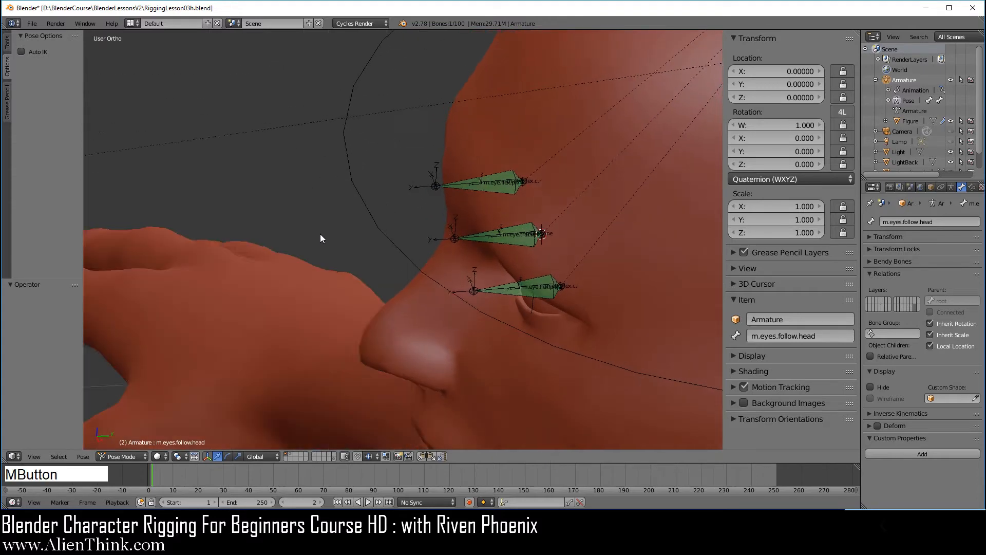
scroll(426, 260, "up", 3)
middle_click_drag(458, 262, 446, 235, "shift")
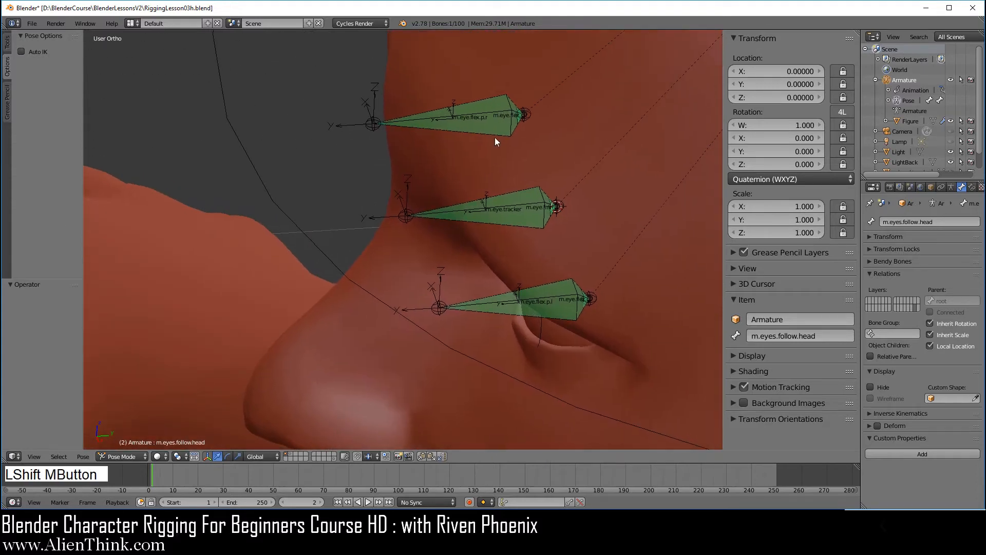
right_click(499, 113)
left_click_drag(843, 71, 843, 233)
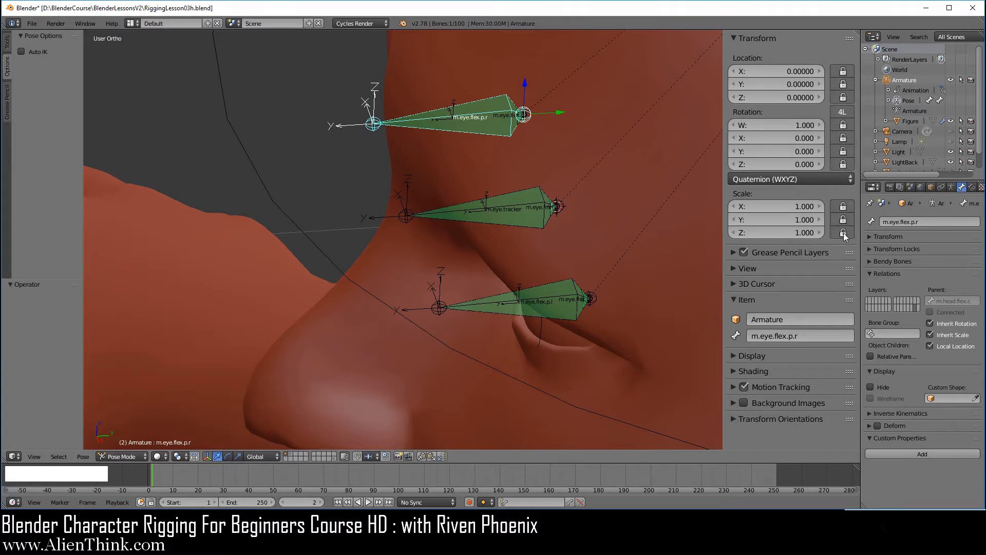
right_click(510, 208)
left_click_drag(843, 71, 842, 234)
right_click(538, 294)
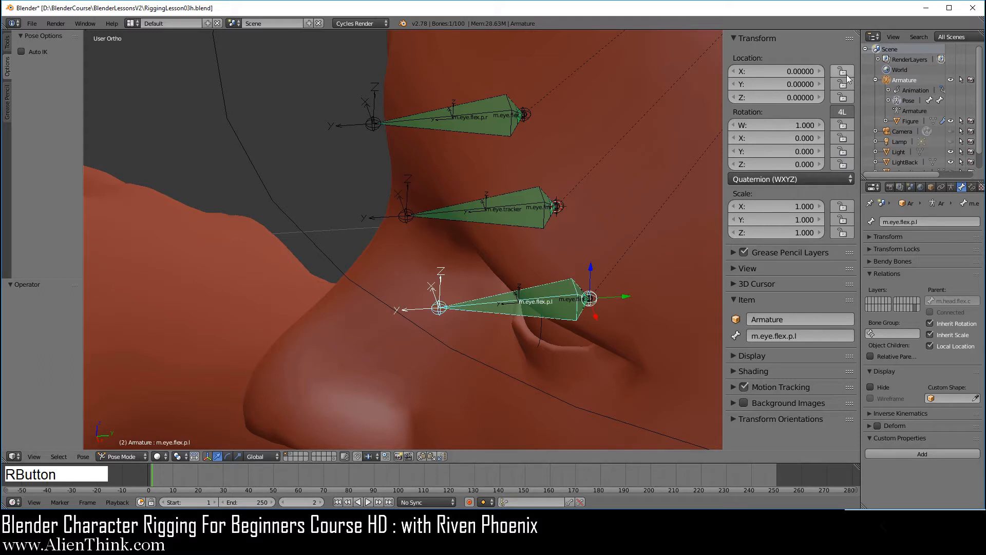
left_click_drag(847, 78, 843, 233)
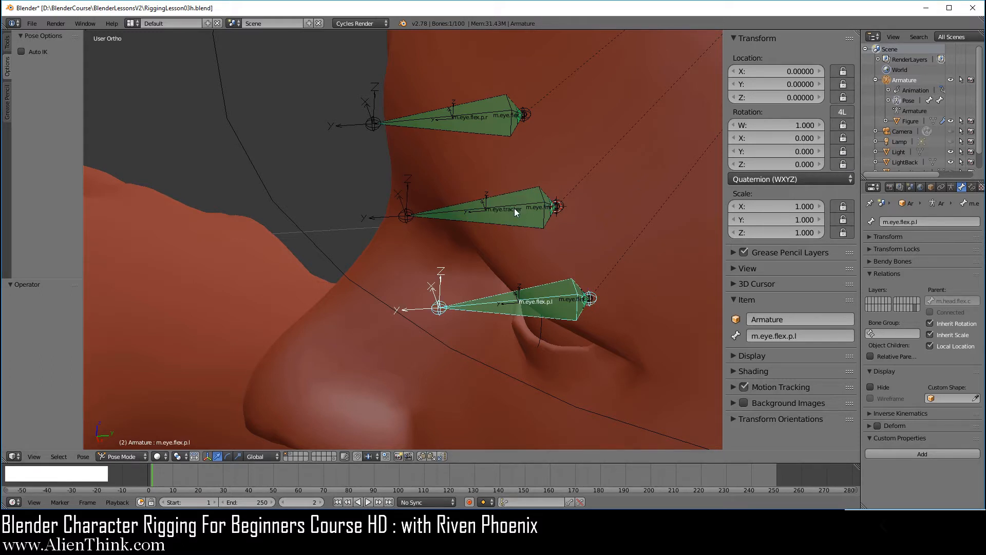
Lock only the rotation of the small bones m.eye.flex.c.l, m.eye.line and m.eye.flex.c.r.
right_click(557, 300)
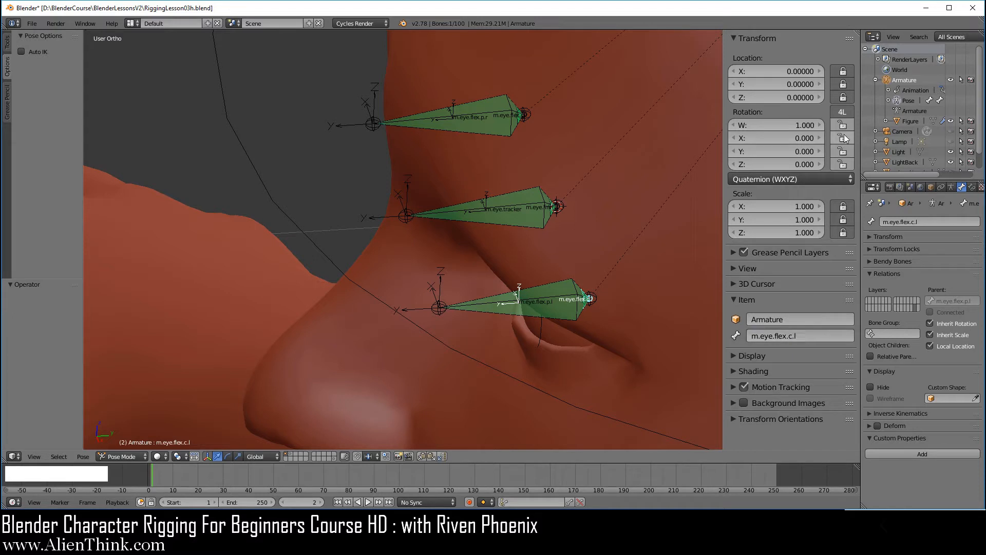
left_click_drag(843, 125, 844, 166)
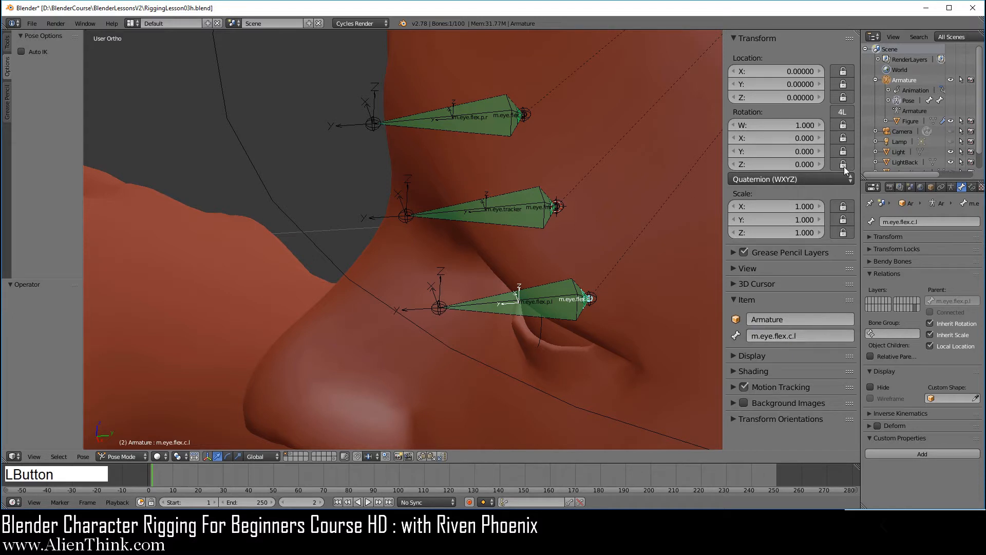
right_click(516, 211)
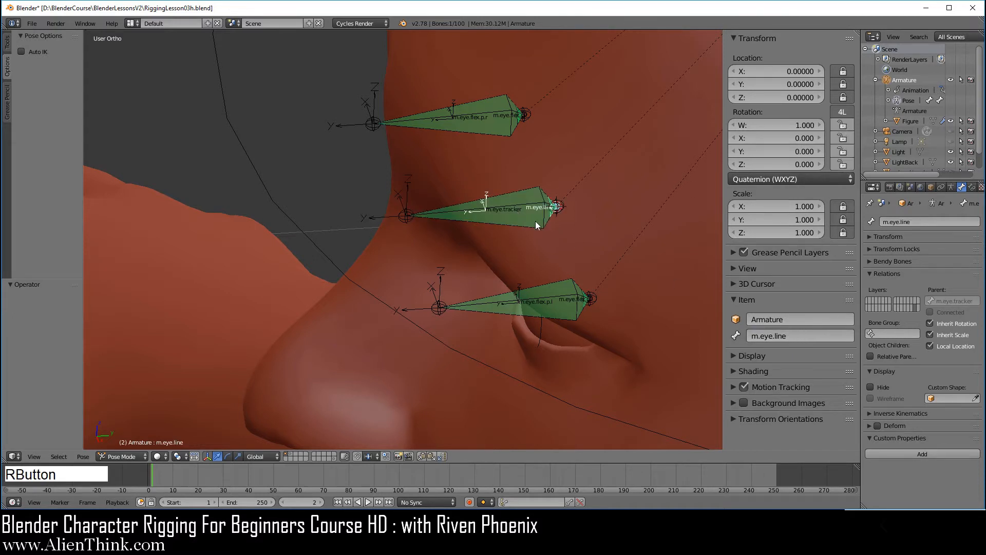
left_click_drag(843, 125, 846, 162)
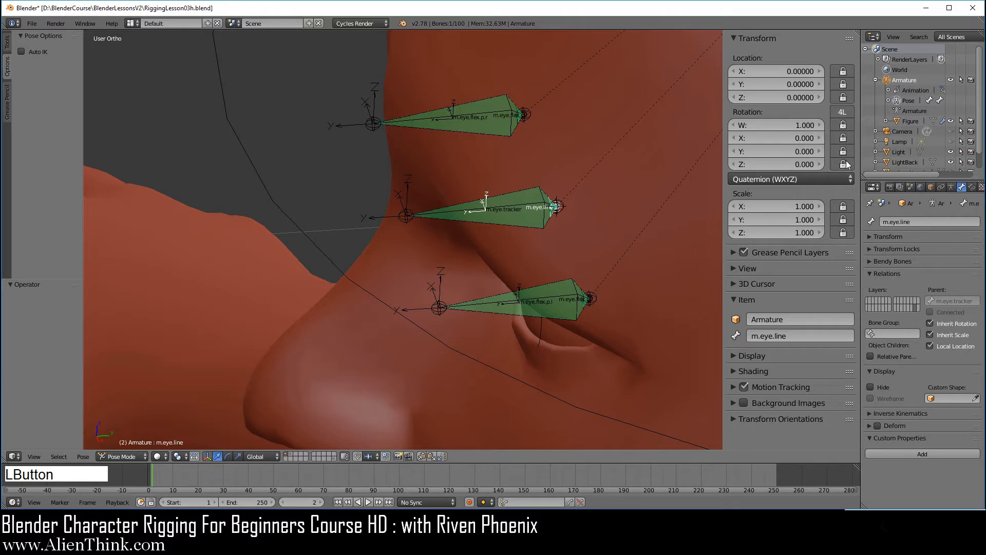
right_click(483, 121)
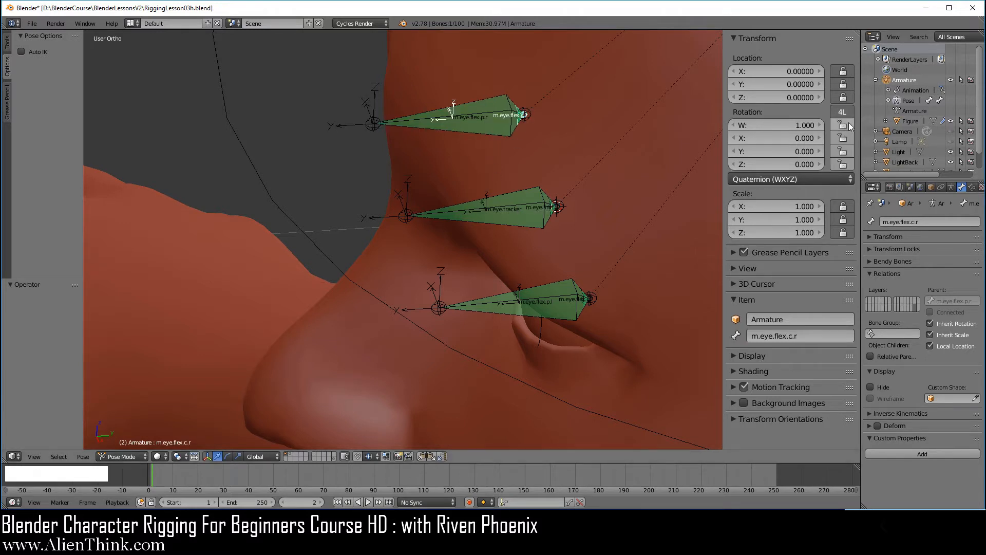
left_click_drag(843, 125, 845, 151)
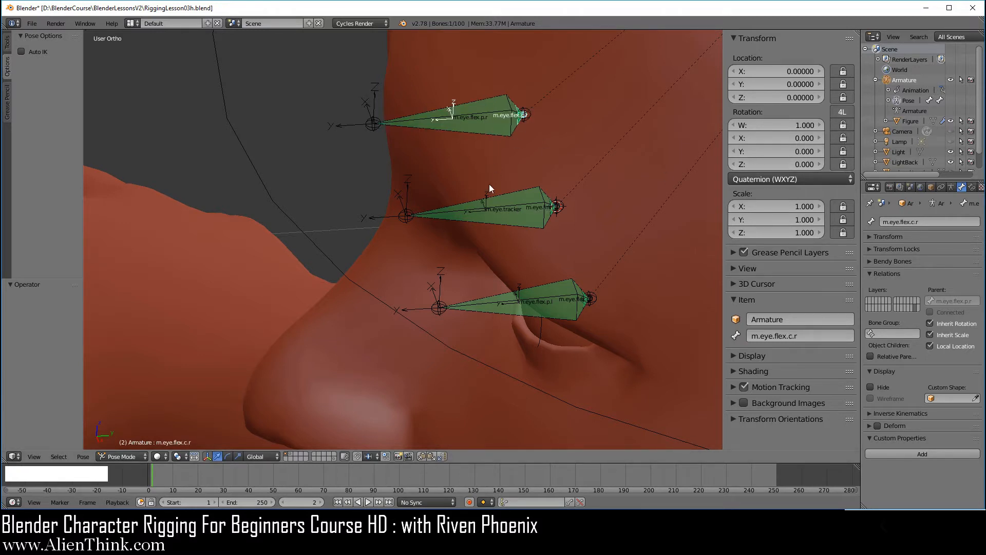
scroll(559, 282, "down", 7)
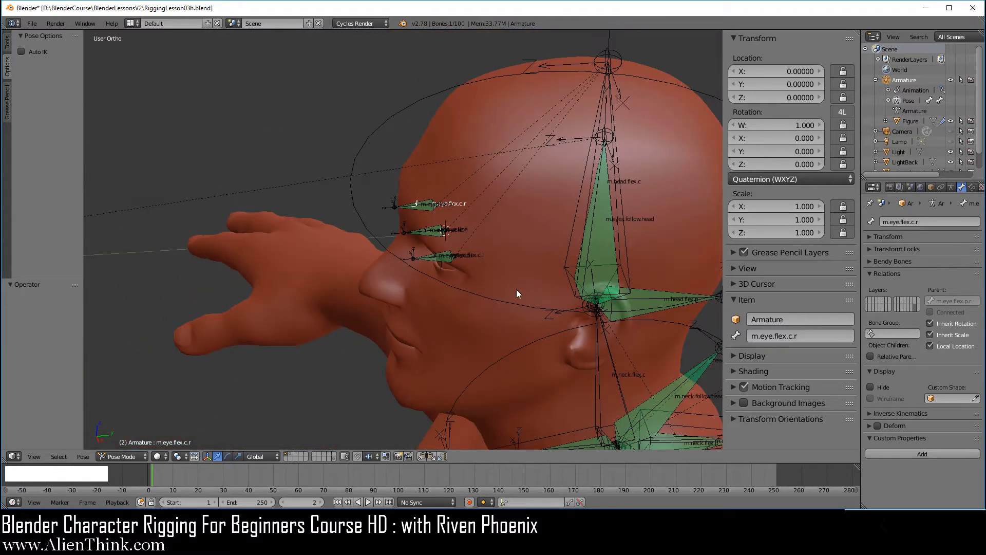
Zoom in and select eye.touch.l, eye.touch.r and eye.centertouch in turn to inspect their locks.
middle_click_drag(391, 285, 587, 349, "shift")
scroll(466, 277, "up", 6)
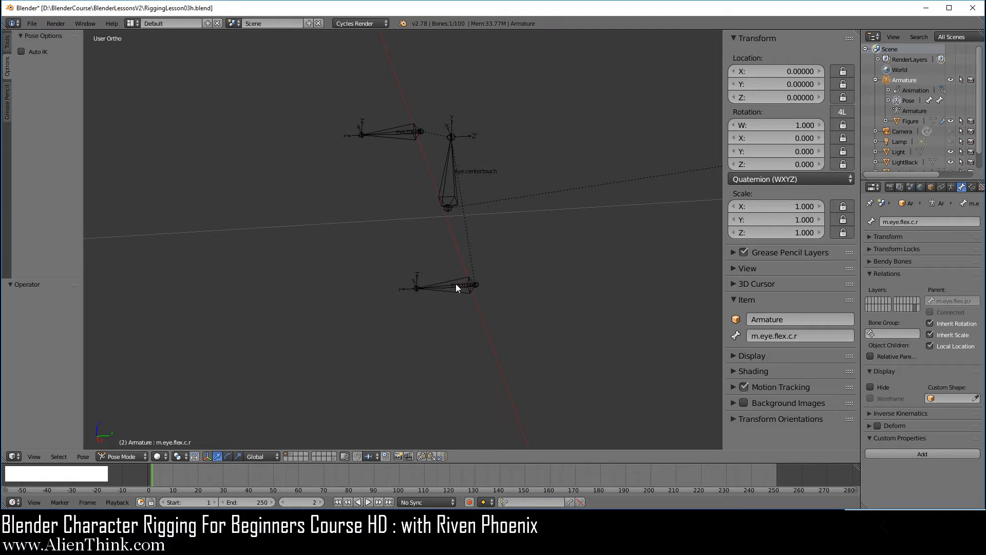
right_click(459, 287)
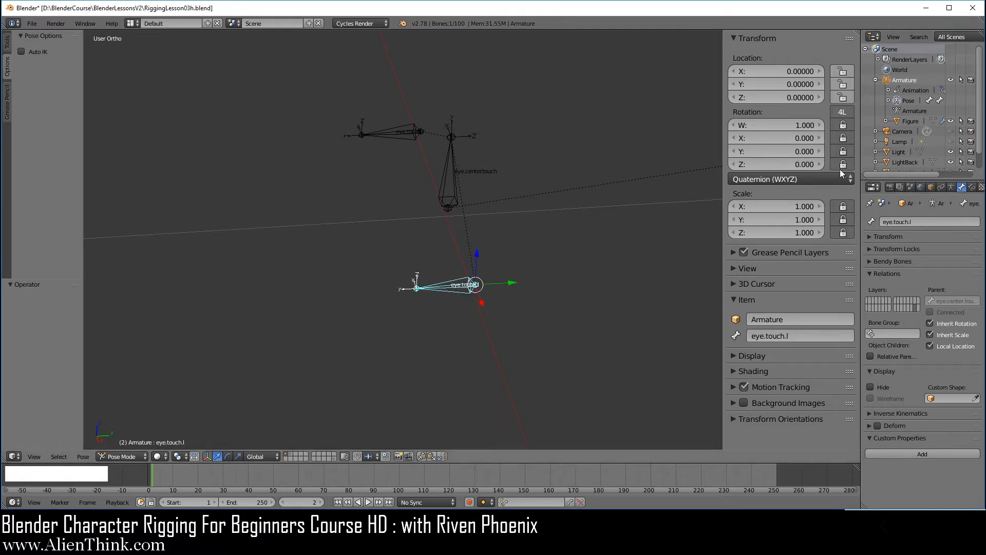
right_click(404, 134)
right_click(450, 164)
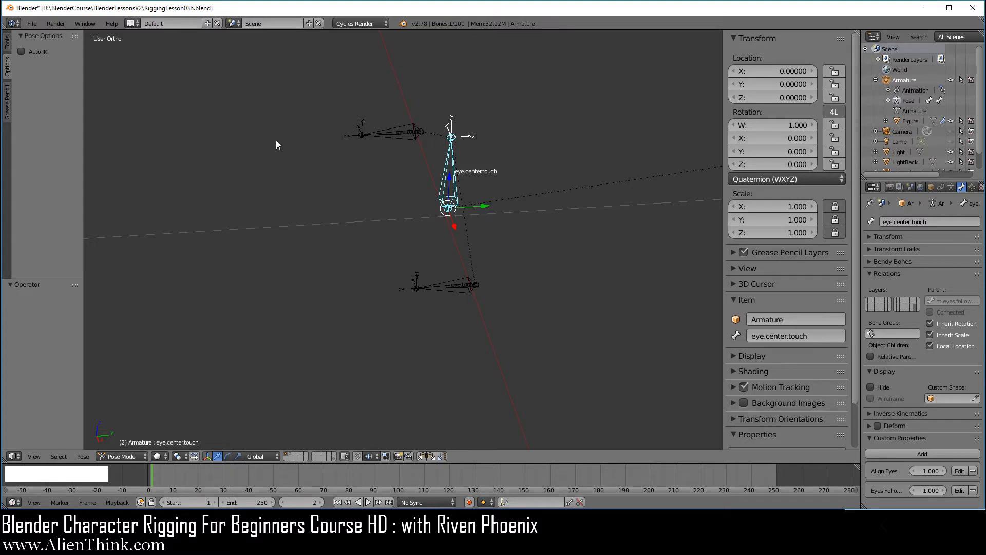
Save the file as a new version named RiggingLesson03i.blend.
left_click(32, 24)
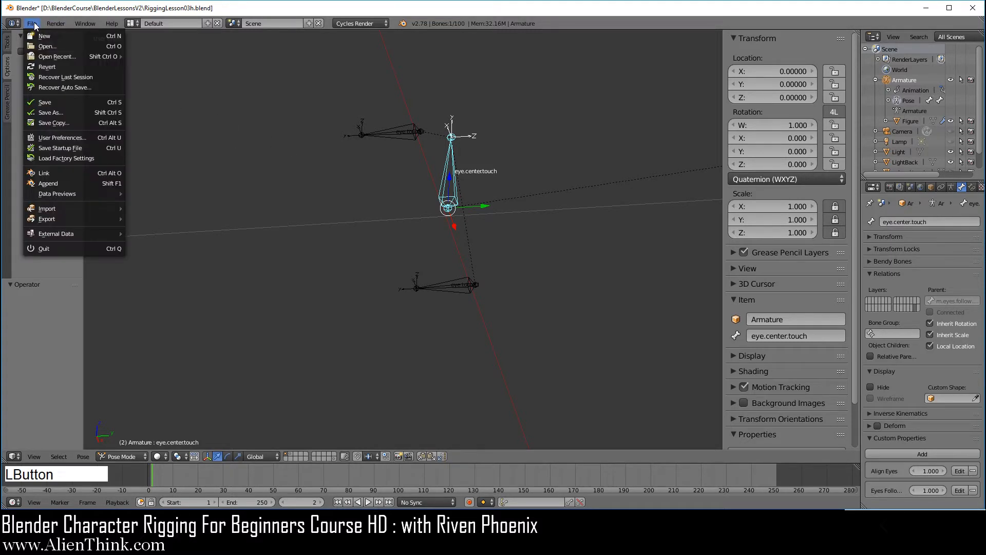
left_click(81, 108)
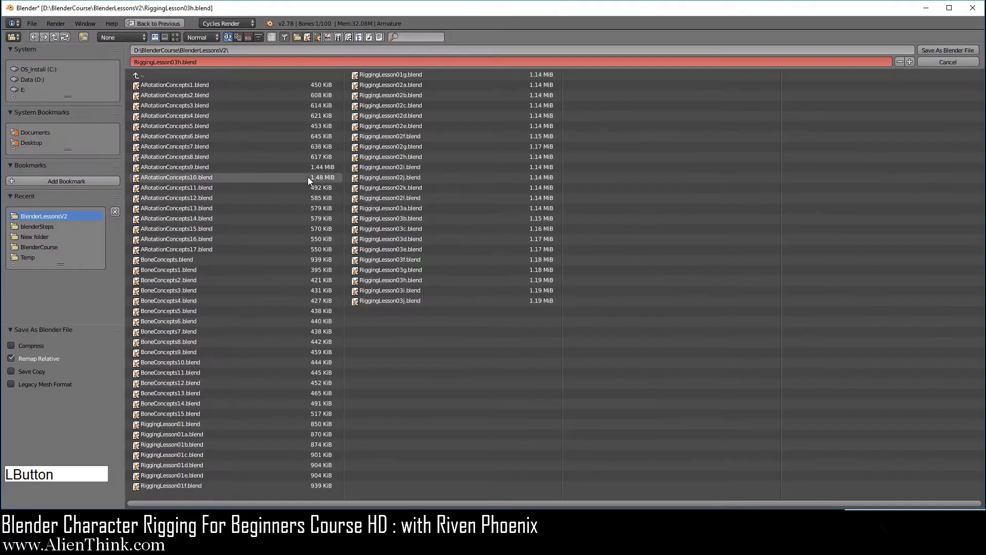
left_click(412, 290)
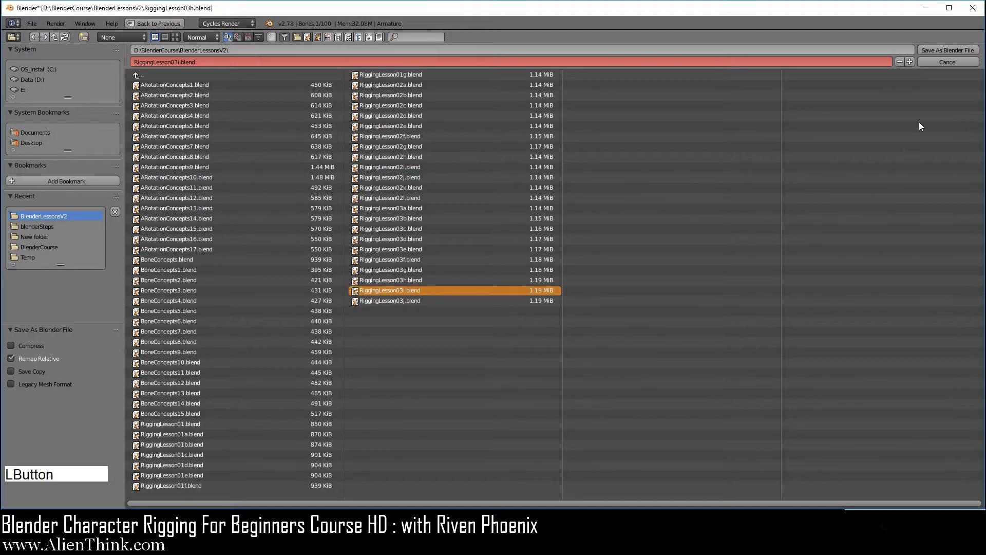
left_click(932, 50)
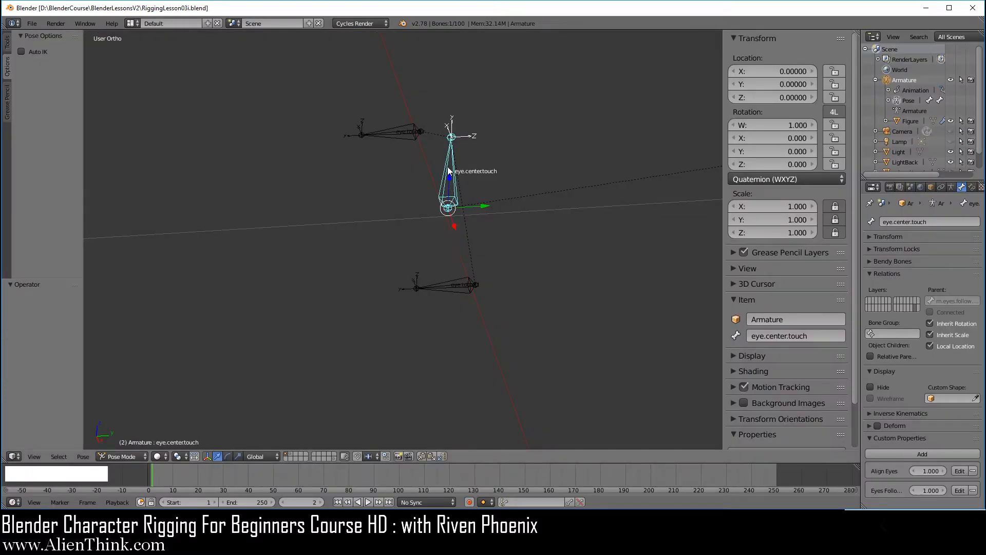
Snap the 3D cursor to the eye.centertouch bone and add a circle mesh there.
right_click(453, 246)
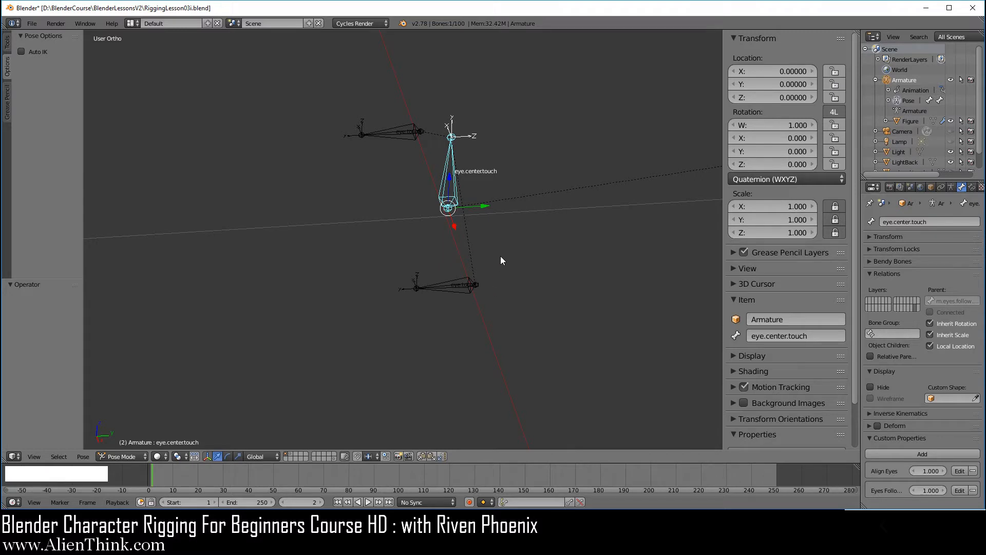
key("shift+s")
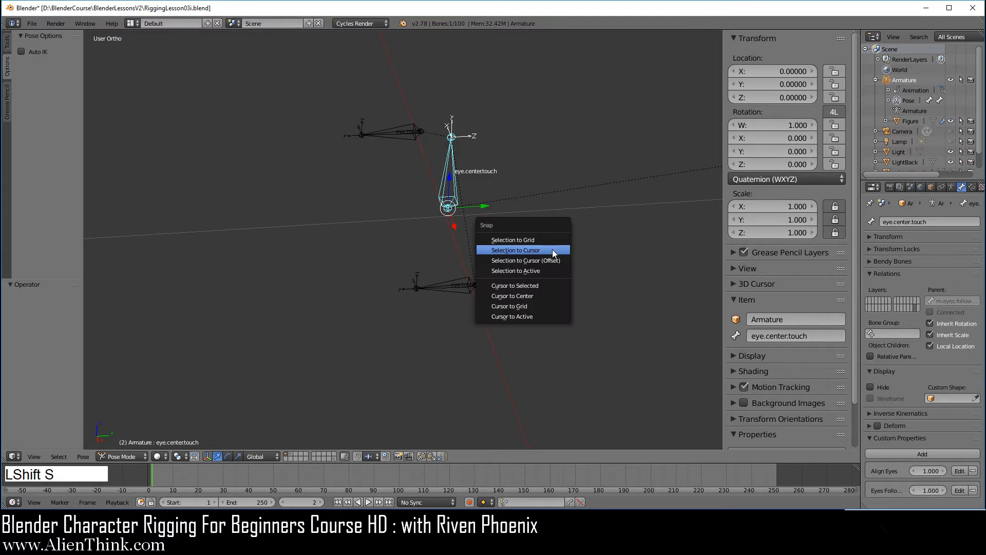
left_click(542, 284)
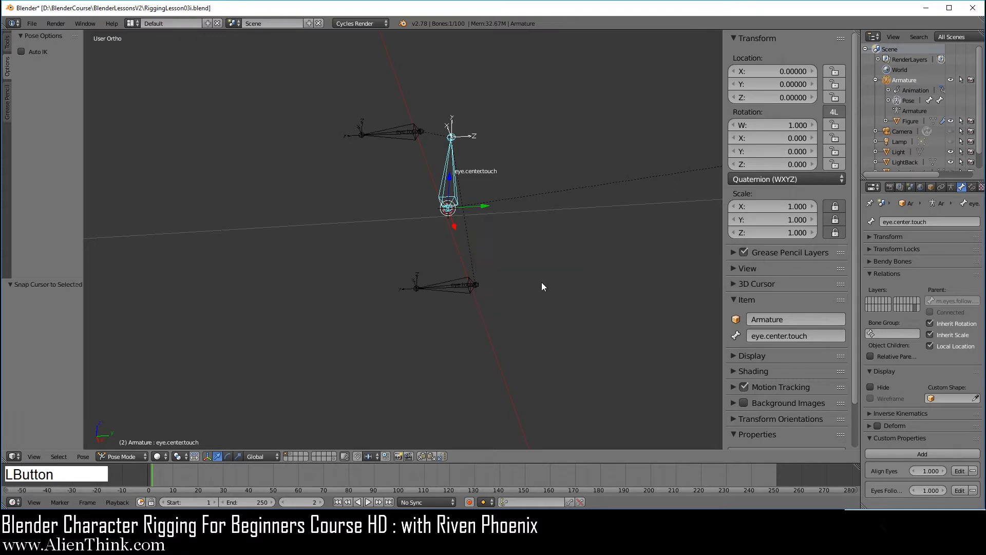
key("shift+a")
mouse_move(523, 239)
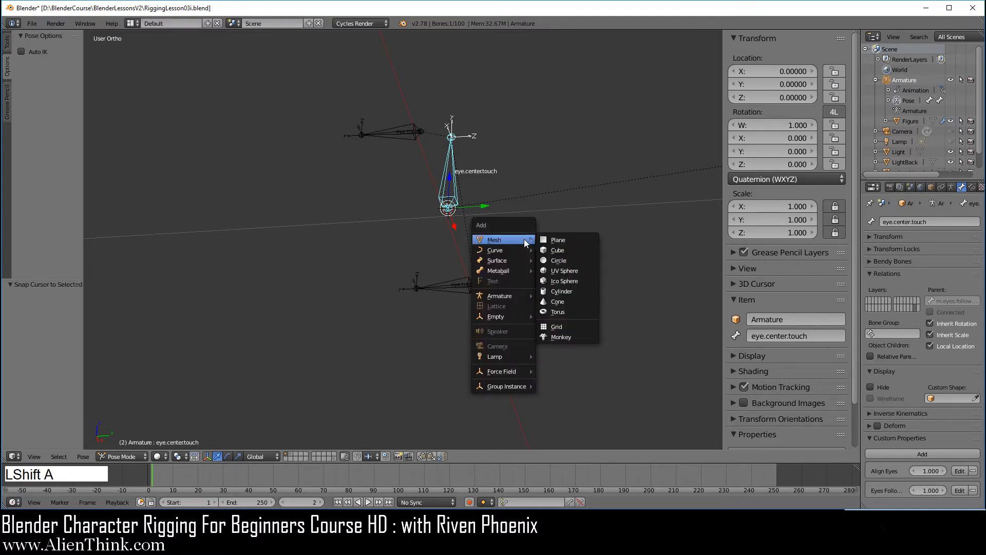
left_click(574, 260)
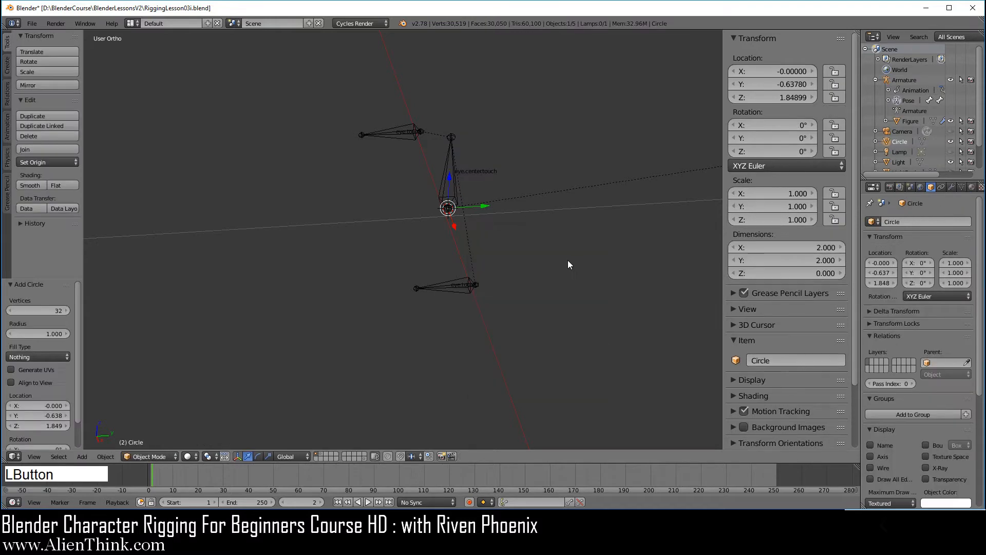
scroll(520, 288, "down", 3)
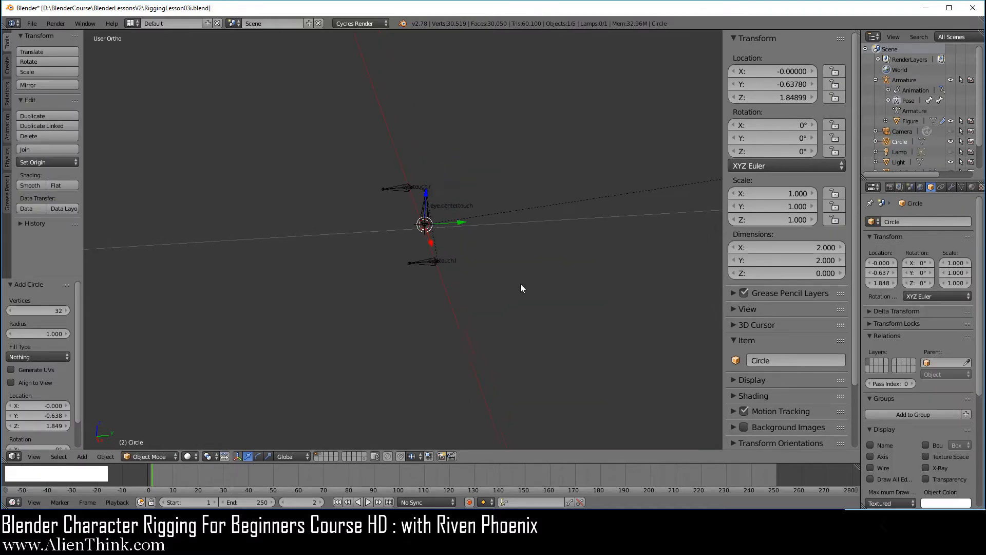
Give the circle a Copy Transforms constraint targeting the eye.center.touch bone.
right_click(427, 205)
scroll(494, 278, "up", 5)
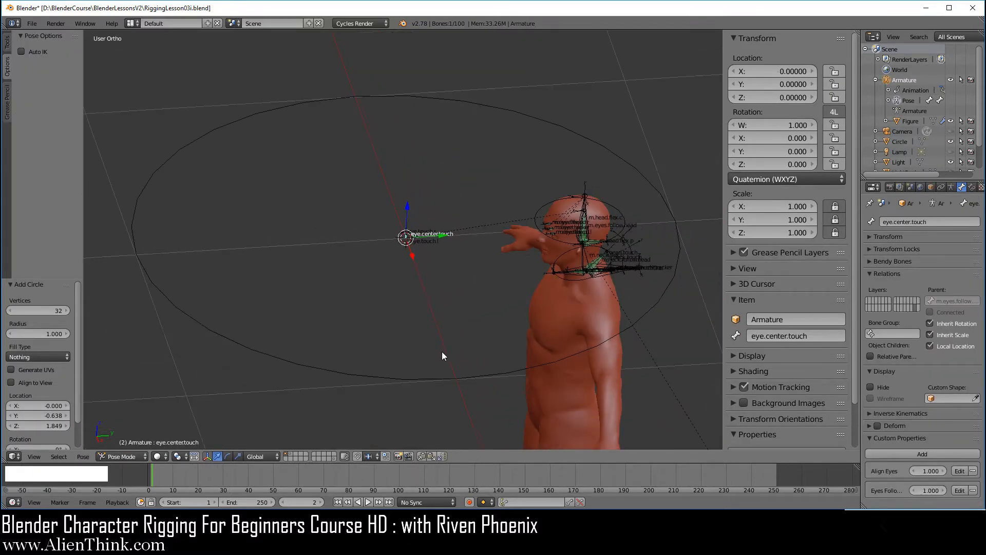
key("shift")
right_click(397, 378, "shift")
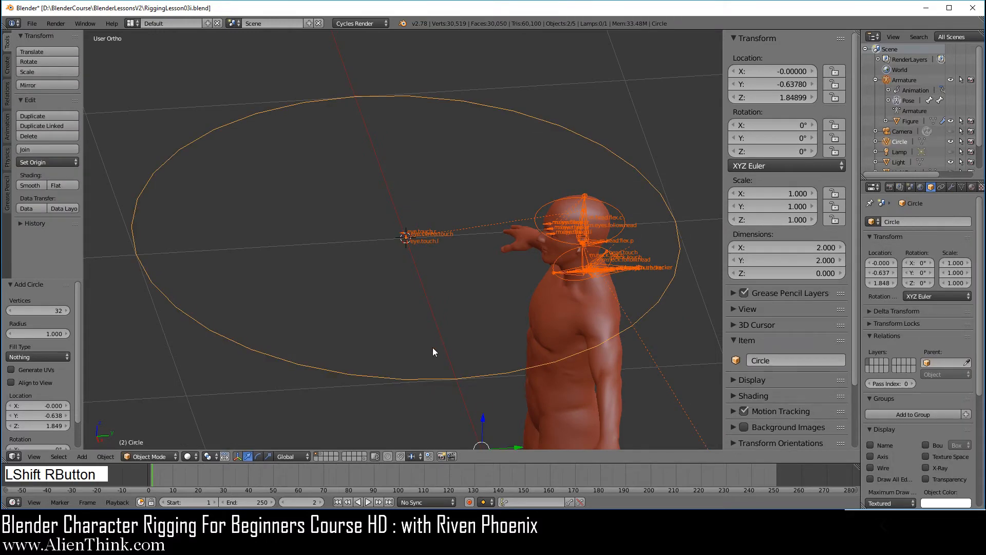
key("ctrl+shift+c")
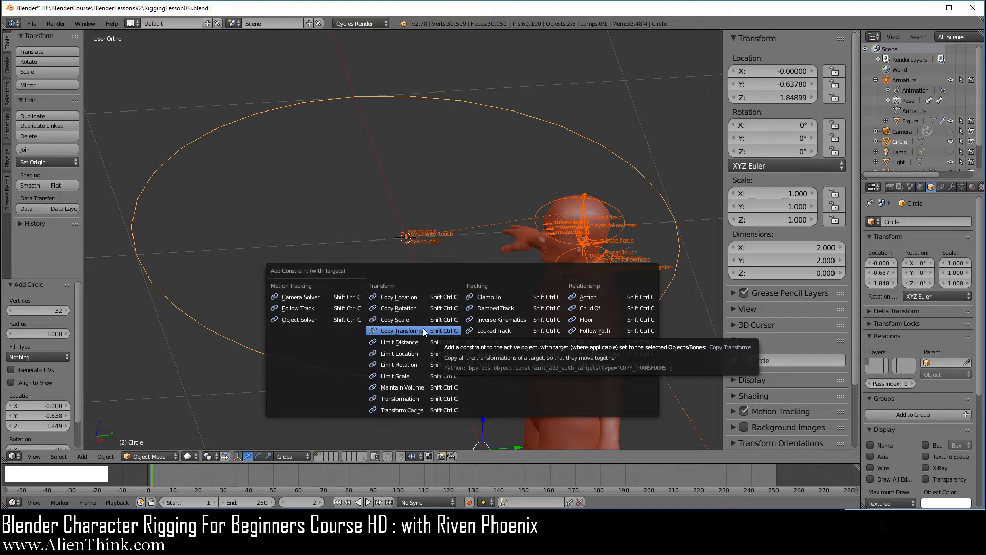
left_click(423, 330)
Apply the circle's visual transform (rotation 90°, 0°, 180°) and disable its Copy Transforms constraint.
right_click(457, 307)
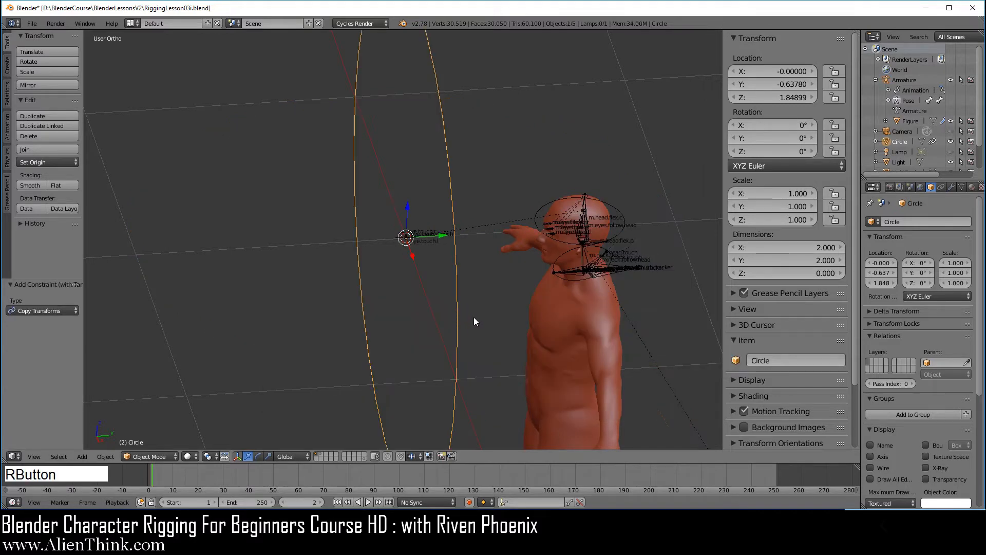
key("ctrl+a")
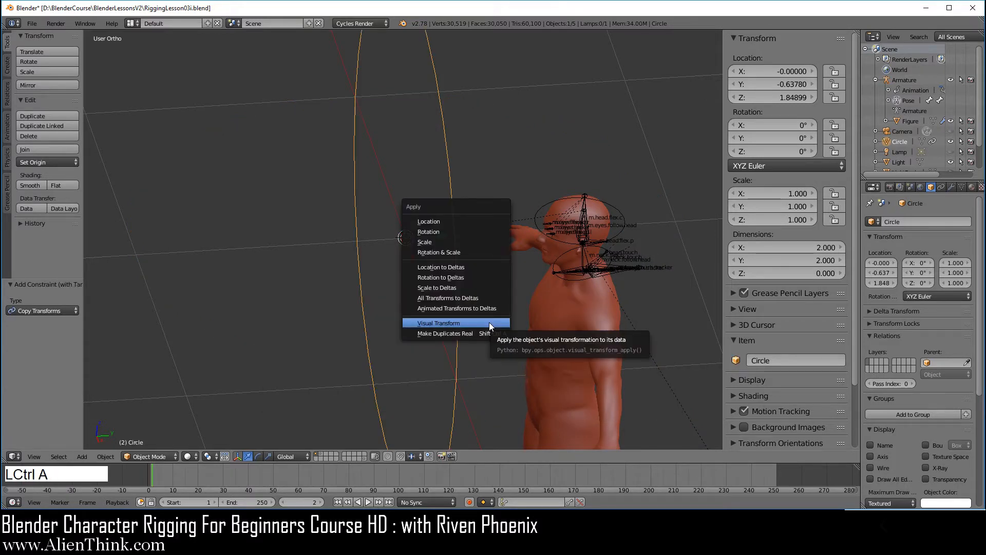
left_click(489, 322)
left_click(941, 187)
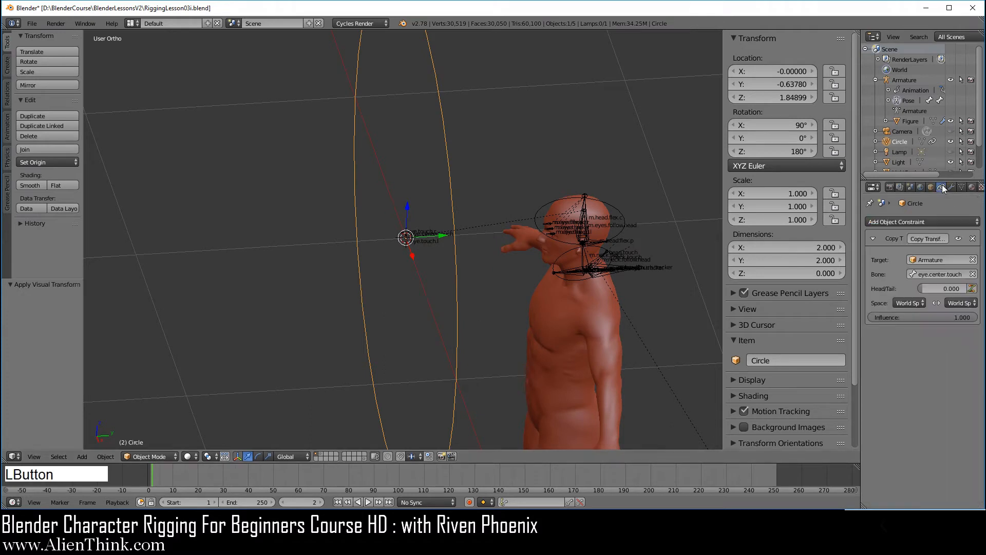
left_click(957, 239)
left_click(777, 360)
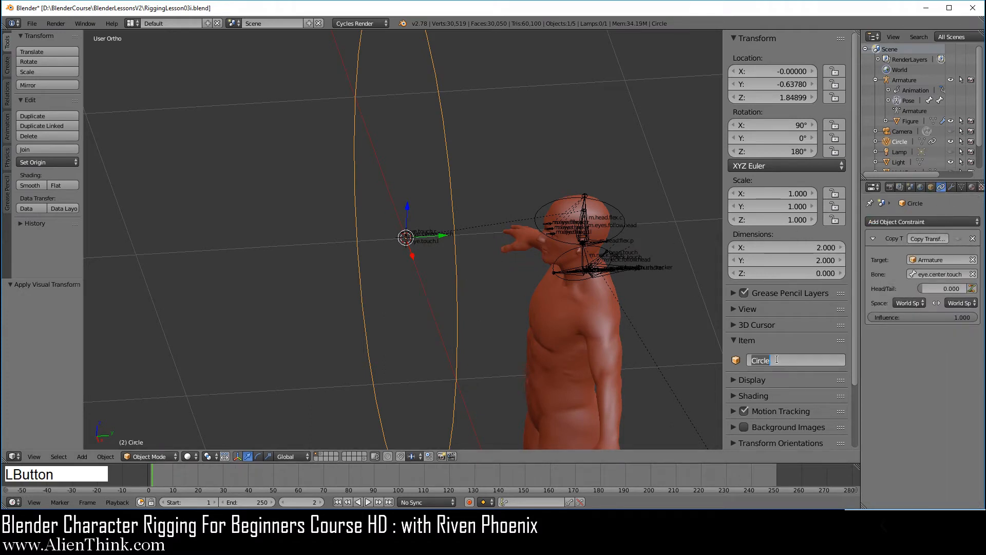
Name the circle w.eye.center.touch and switch to layer 2 to hide the character figure.
type("w")
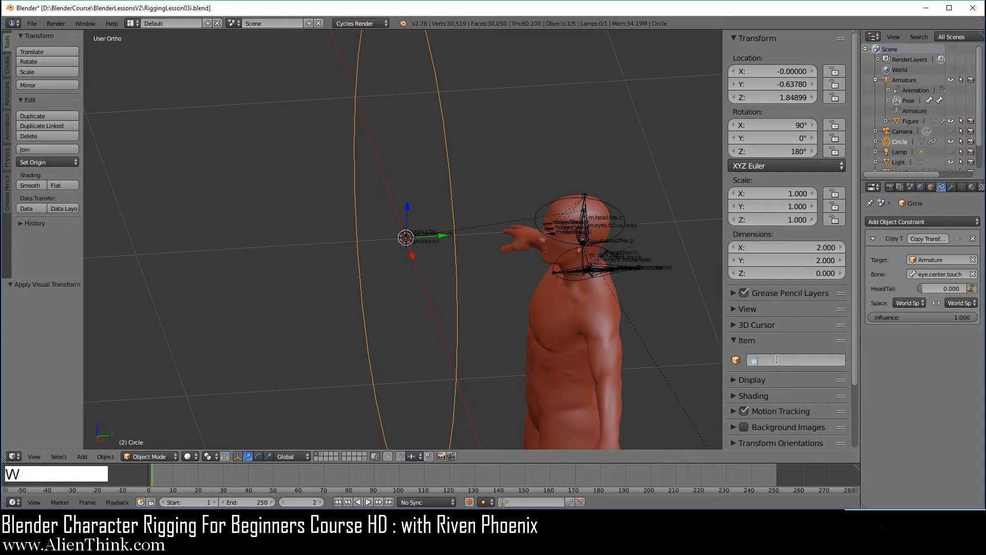
type(".eye.center.touch")
key("Return")
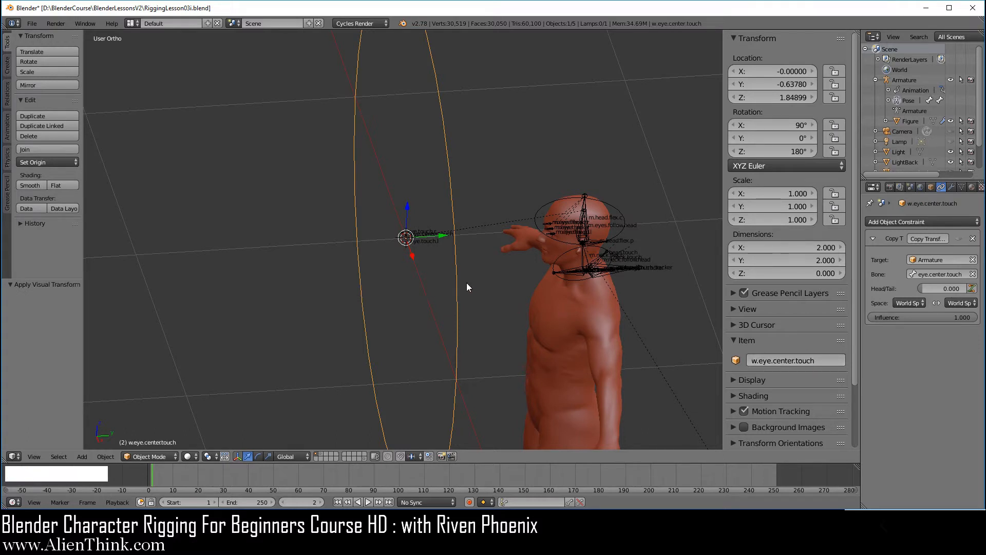
key("2")
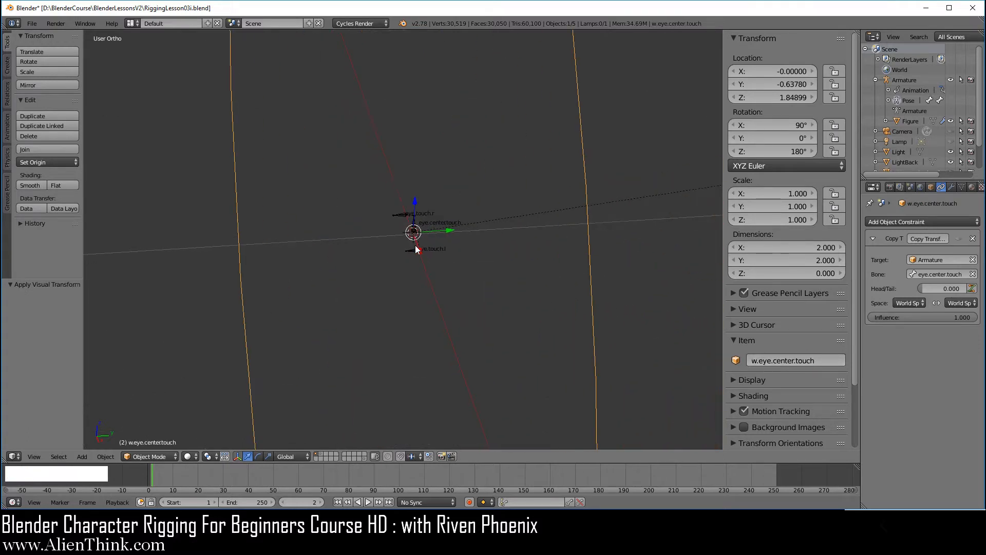
key("ctrl+Tab")
Set w.eye.center.touch as the Custom Shape of the eye.center.touch bone in Bone properties.
right_click(437, 190)
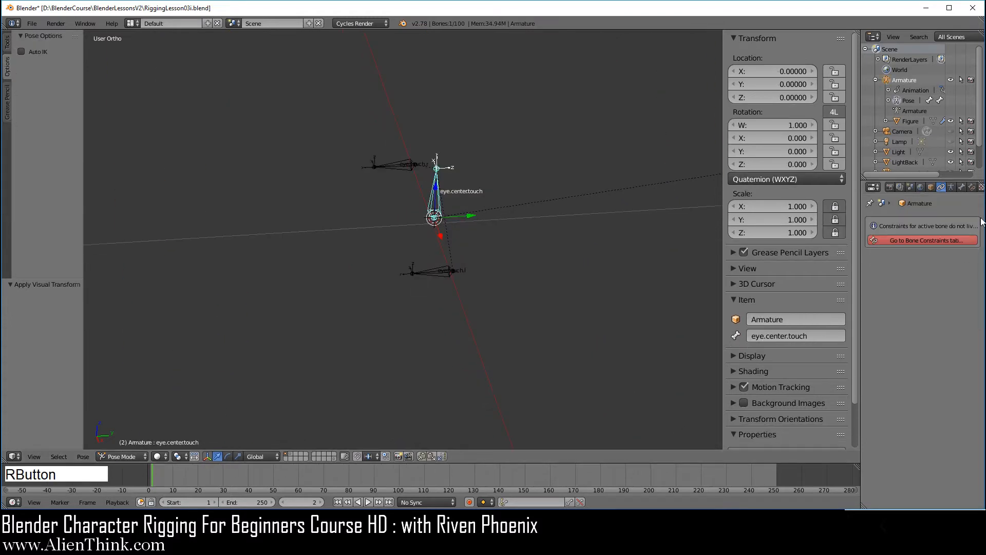
left_click(962, 187)
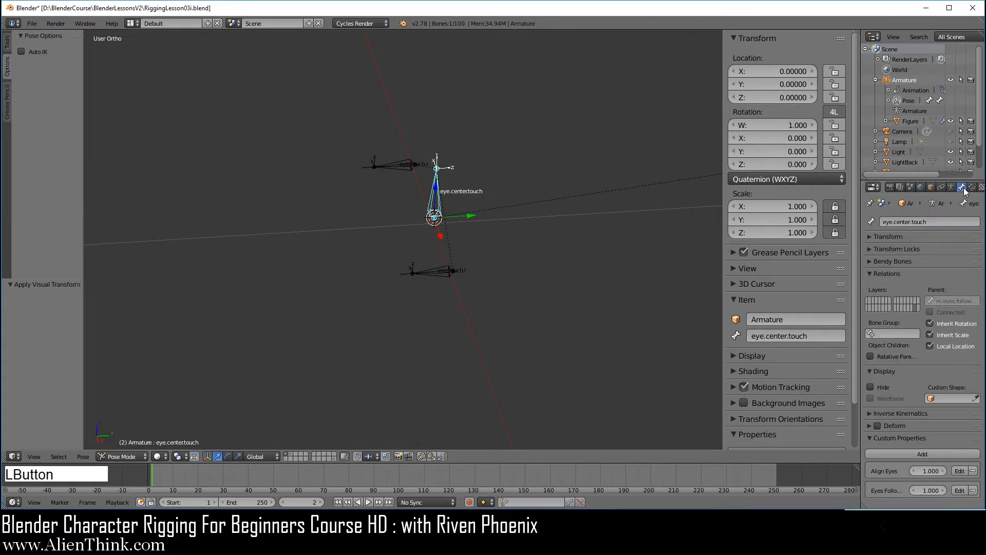
left_click(948, 398)
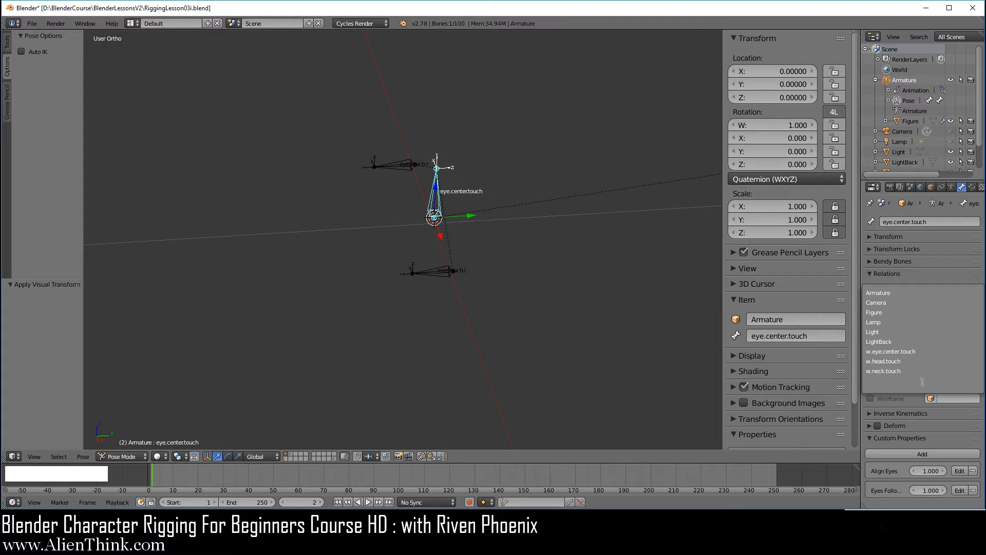
left_click(914, 351)
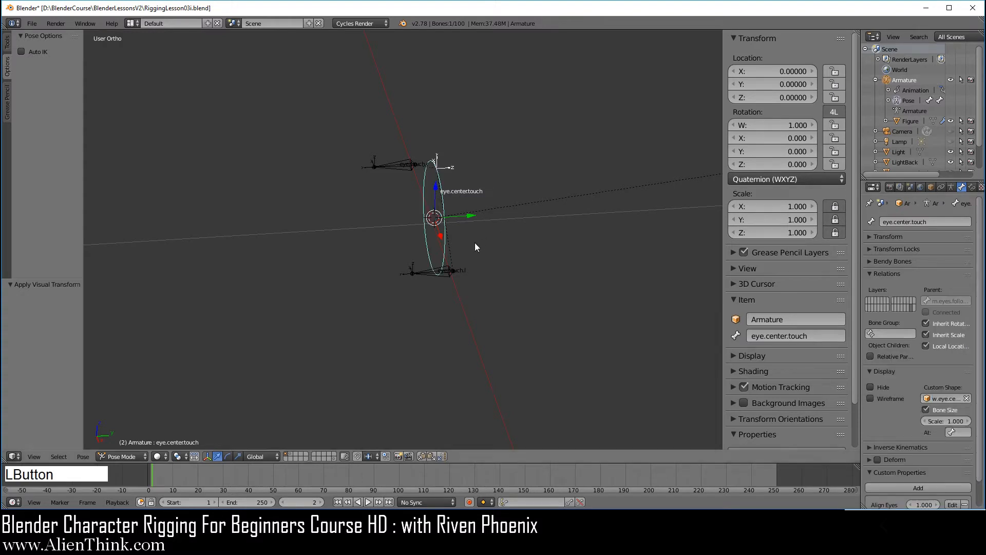
scroll(478, 263, "down", 5)
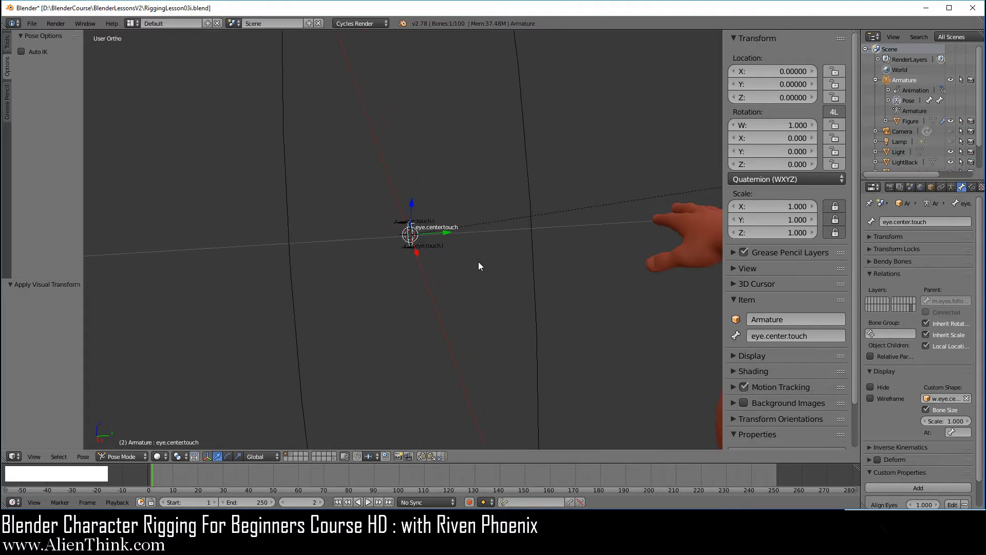
right_click(532, 240)
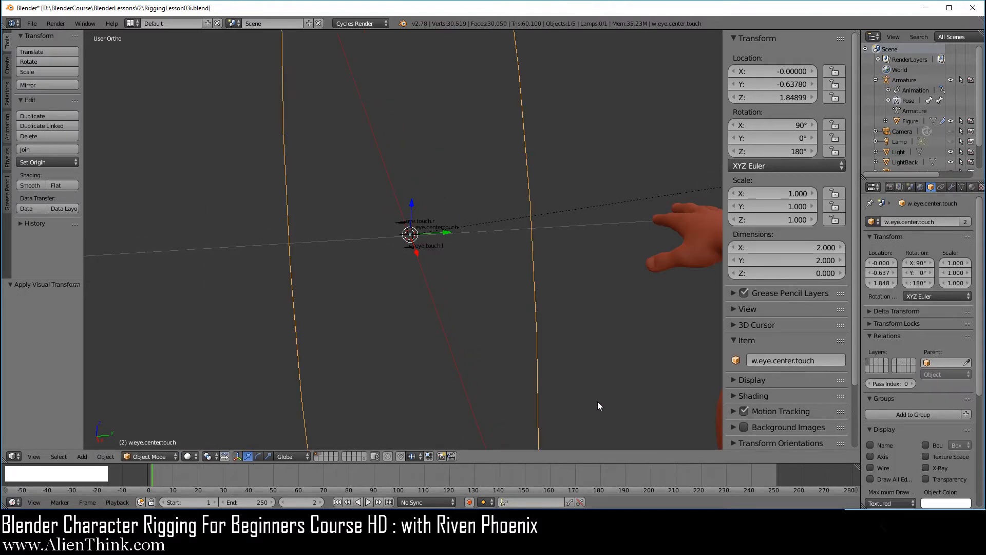
Scale the w.eye.center.touch circle down to 0.022 in front view so it rings the eyes.
key("s")
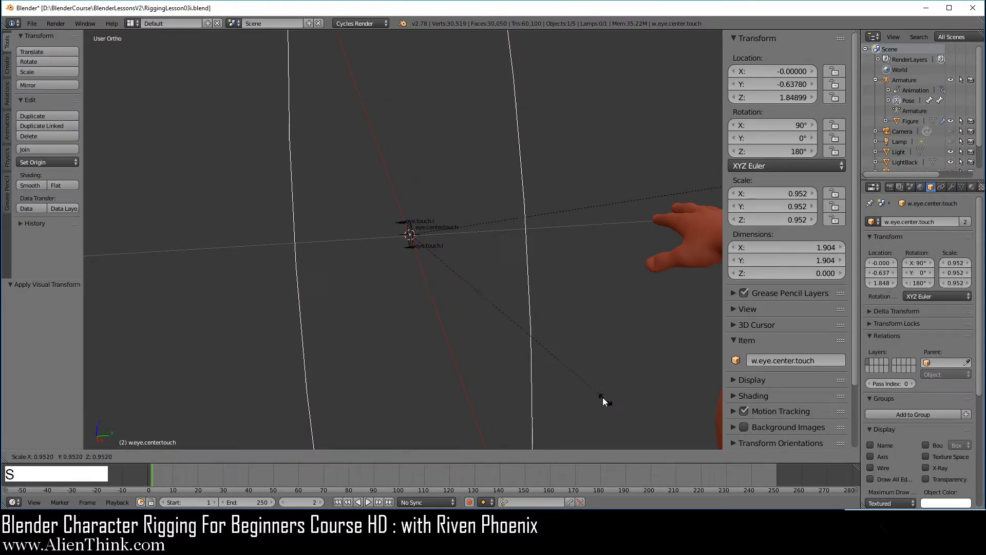
left_click(449, 267)
scroll(448, 263, "up", 8)
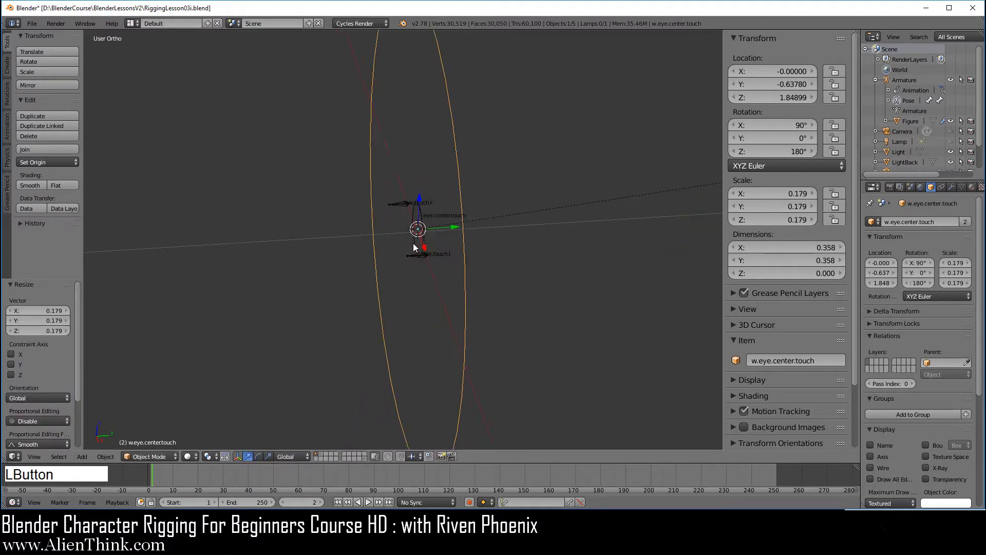
key("s")
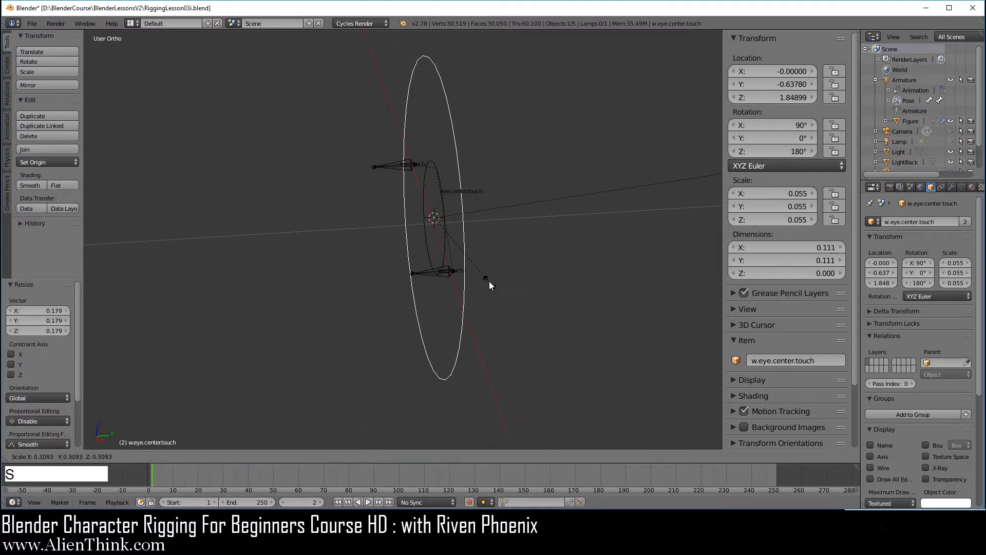
left_click(481, 259)
key("KP_1")
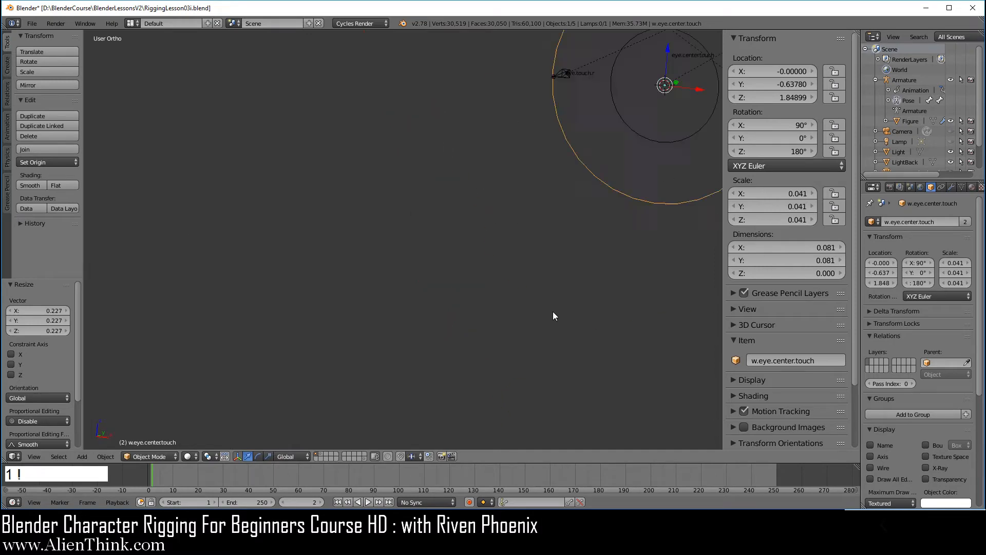
middle_click_drag(615, 270, 454, 367, "shift")
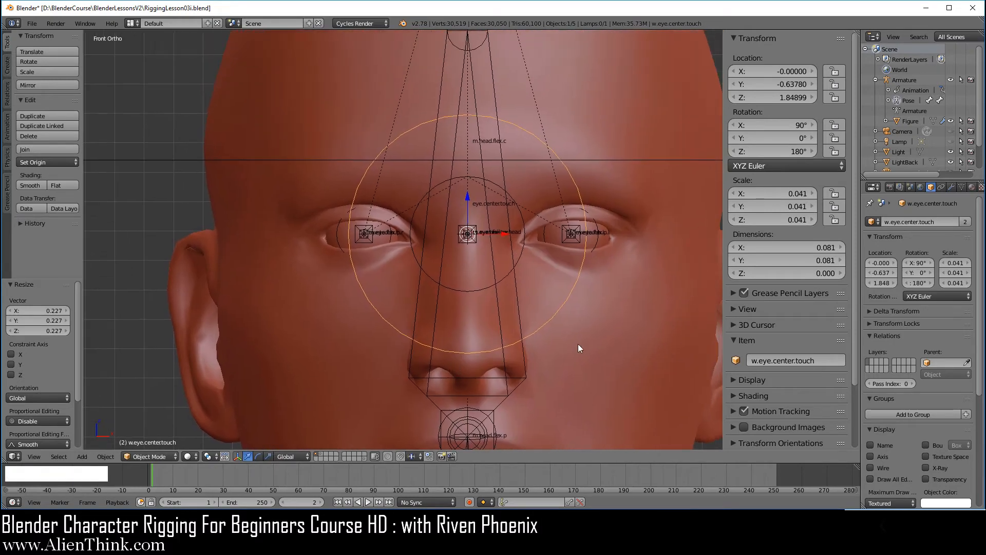
key("s")
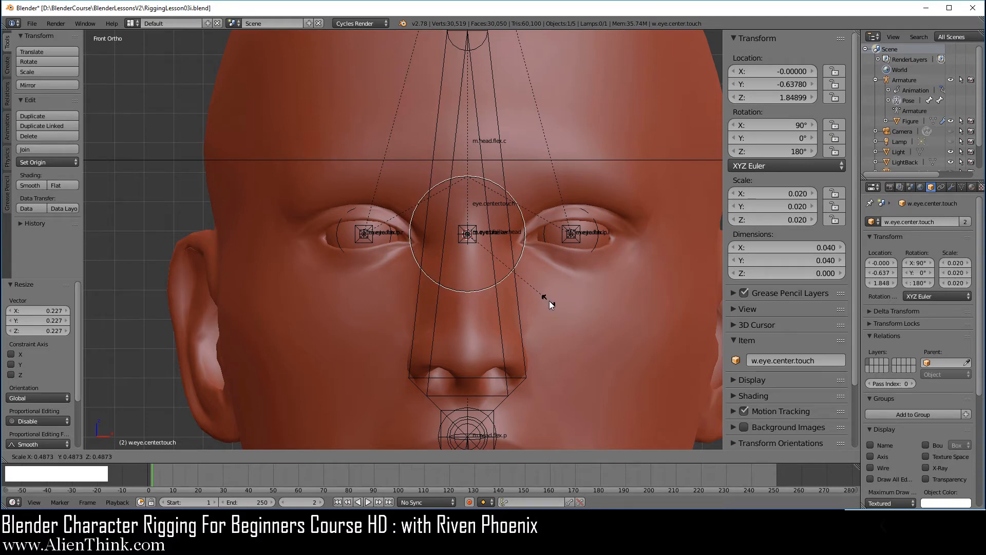
left_click(558, 304)
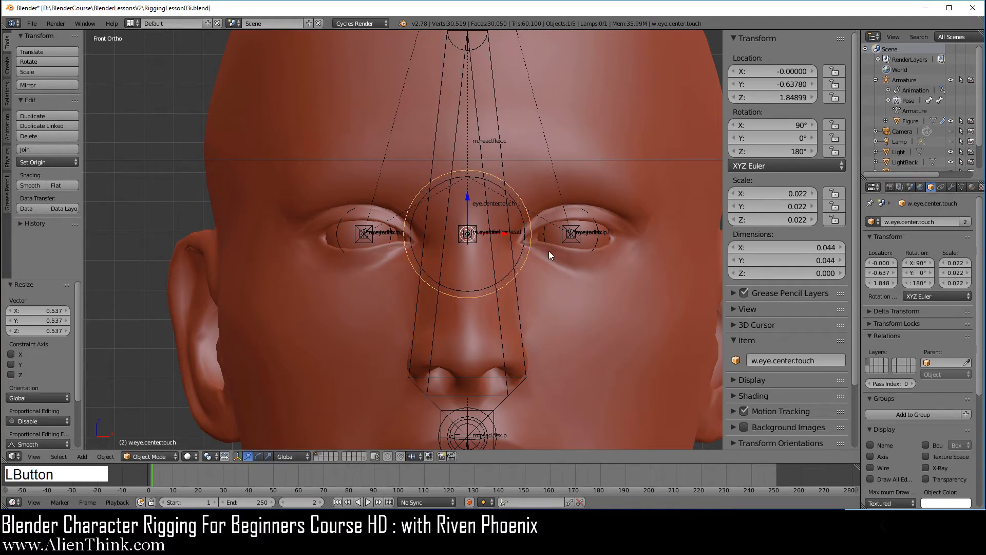
scroll(532, 247, "up", 2)
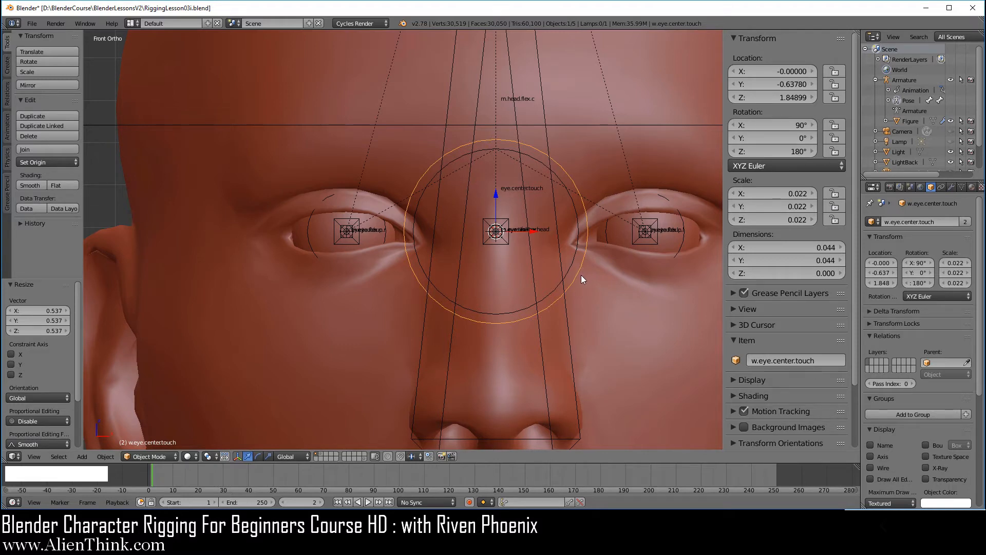
key("Tab")
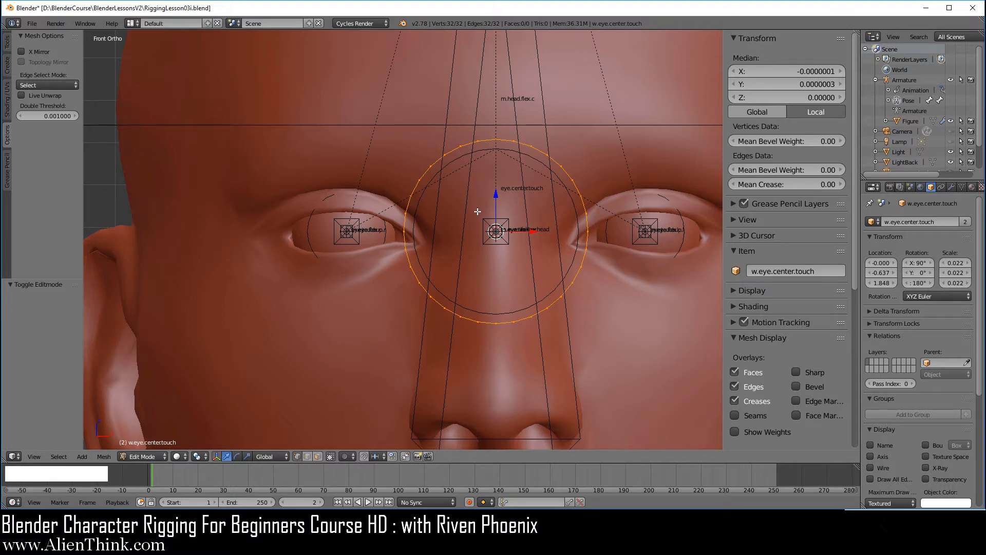
Circle-select and delete the ring's left-half vertices, leaving a 17-vertex arc.
key("a")
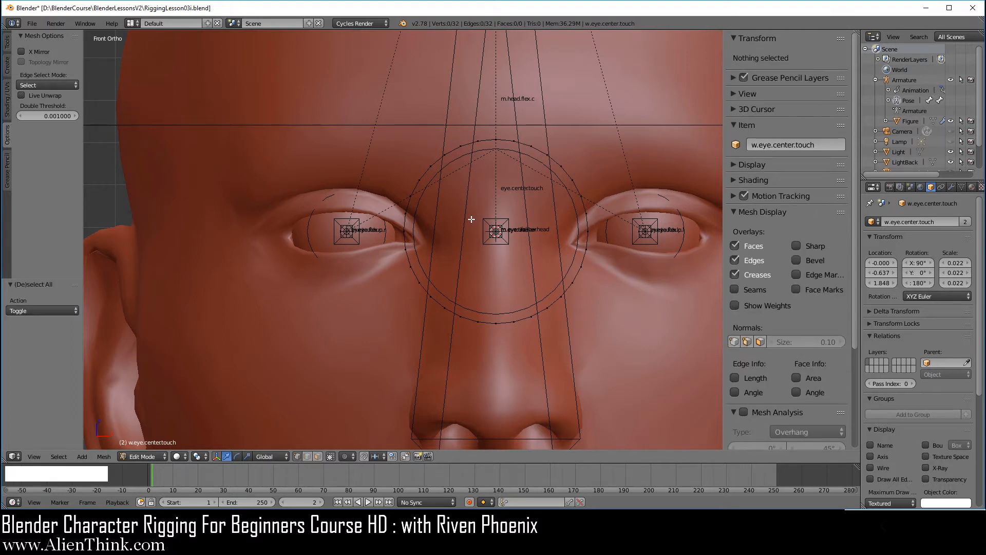
key("c")
mouse_move(488, 148)
left_mouse_down()
mouse_move(446, 155)
mouse_move(407, 202)
mouse_move(411, 259)
mouse_move(432, 300)
mouse_move(471, 320)
left_mouse_up()
right_click(466, 252)
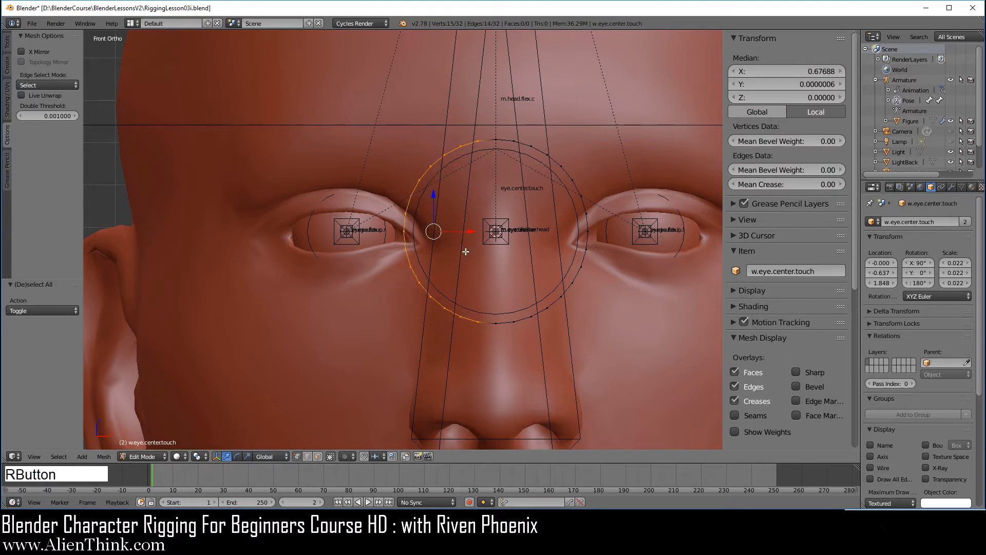
key("x")
left_click(466, 251)
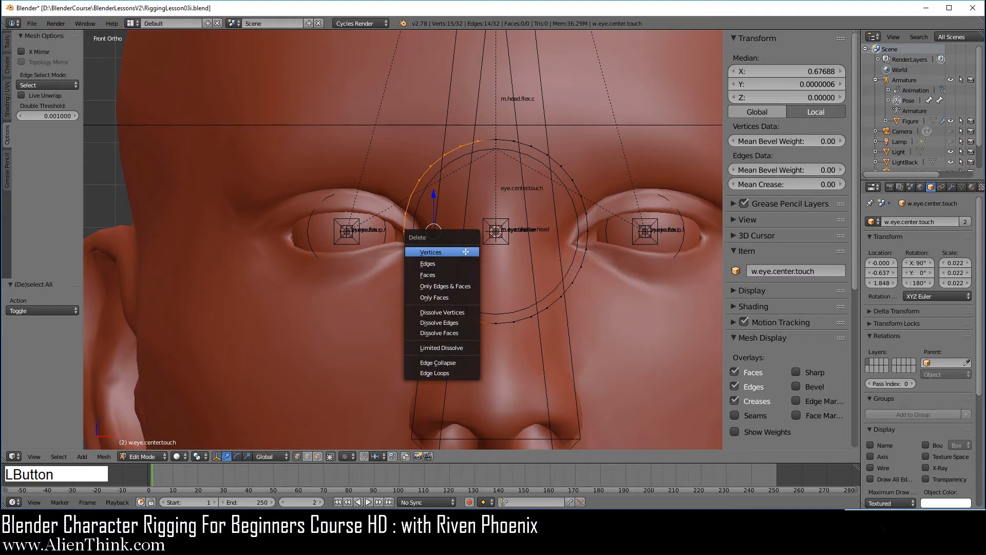
left_click(952, 187)
left_click(926, 222)
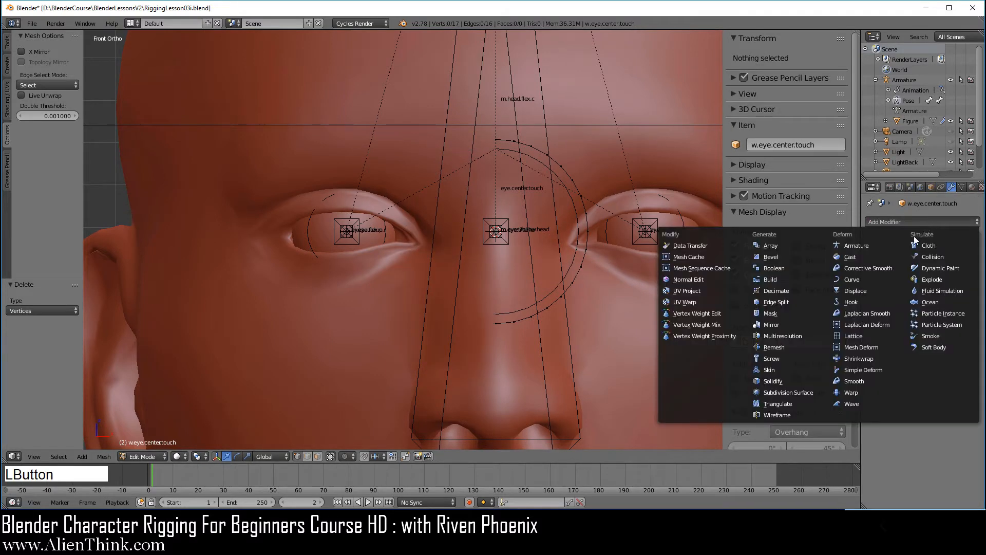
left_click(795, 323)
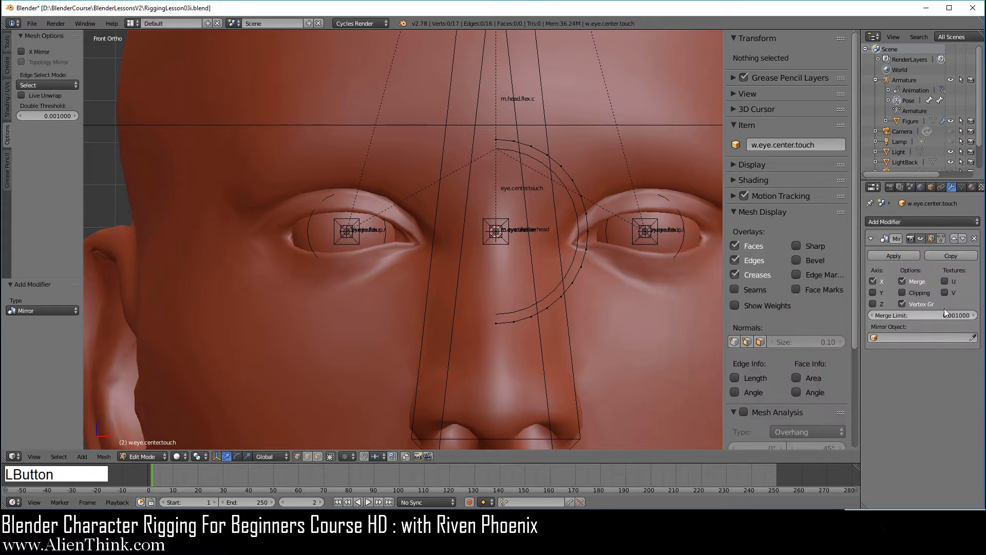
left_click(941, 238)
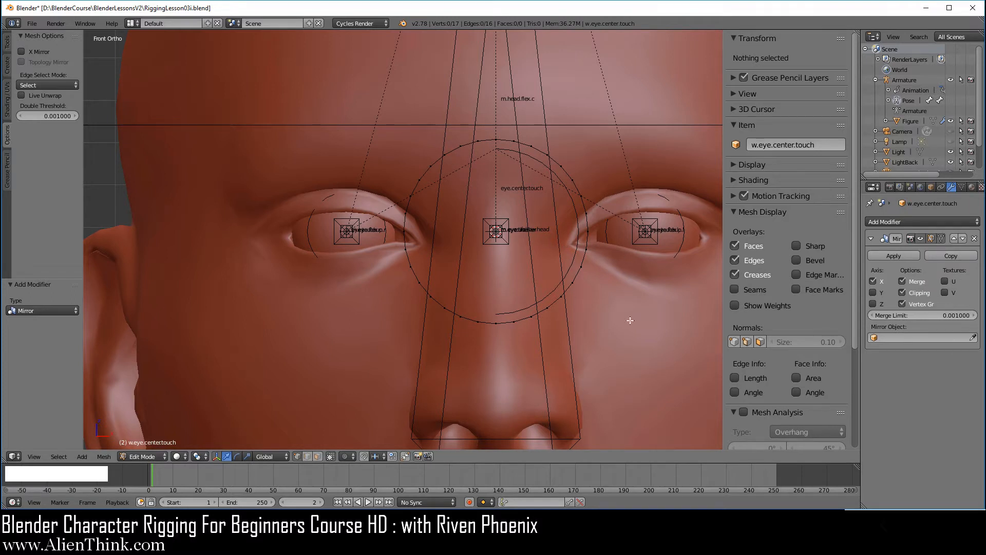
scroll(510, 330, "down", 1)
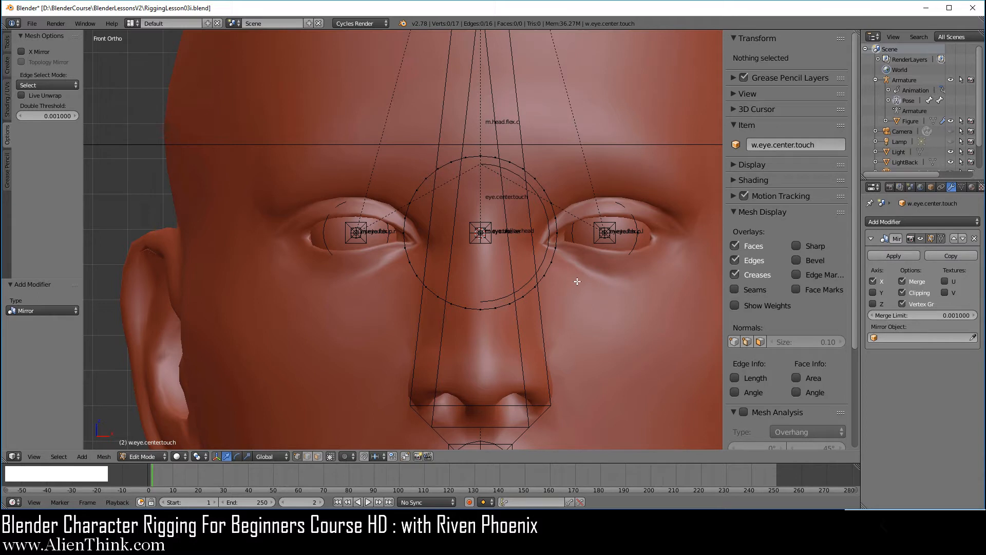
Select all vertices of the eye circle and subdivide it to 33 vertices.
key("a")
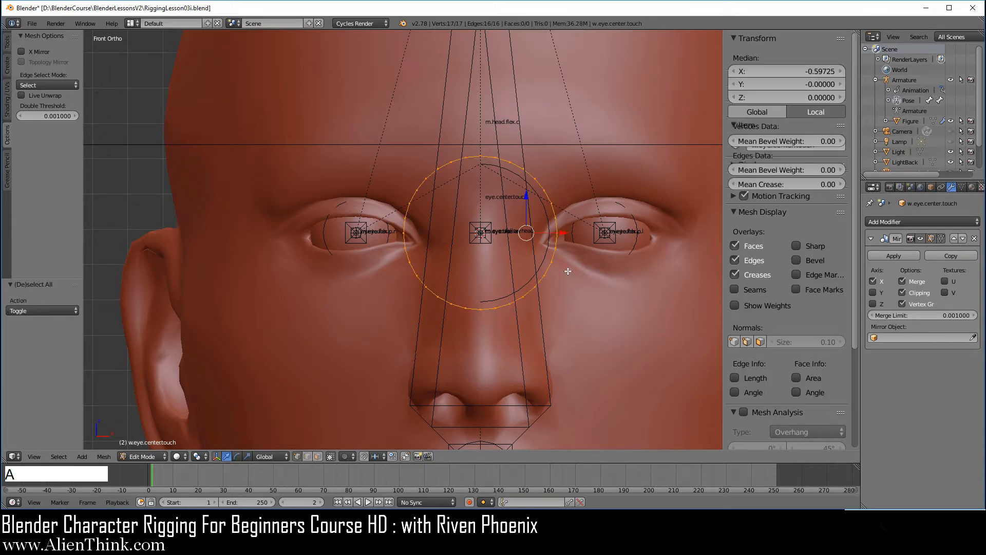
key("w")
left_click(602, 263)
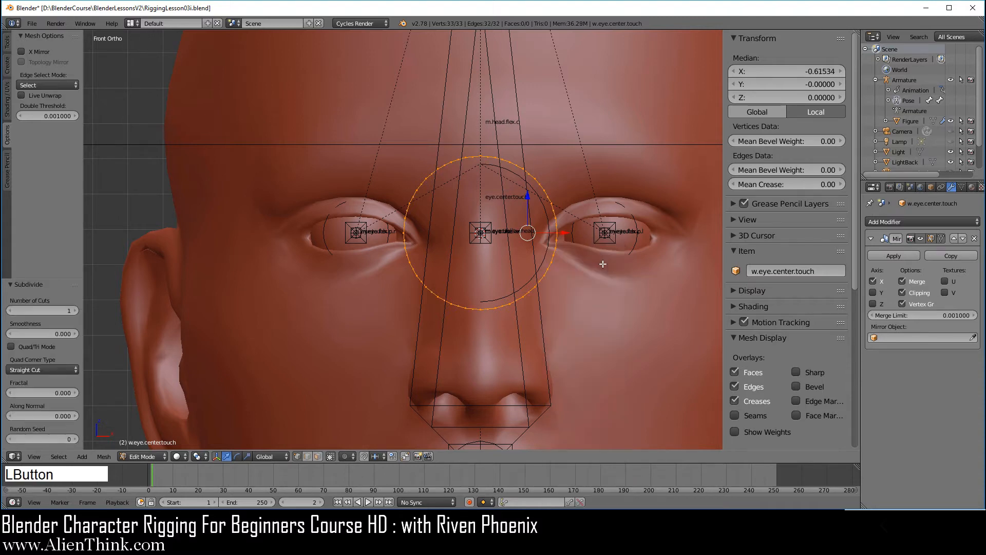
Enable proportional editing from the 3D view header.
scroll(556, 222, "up", 2)
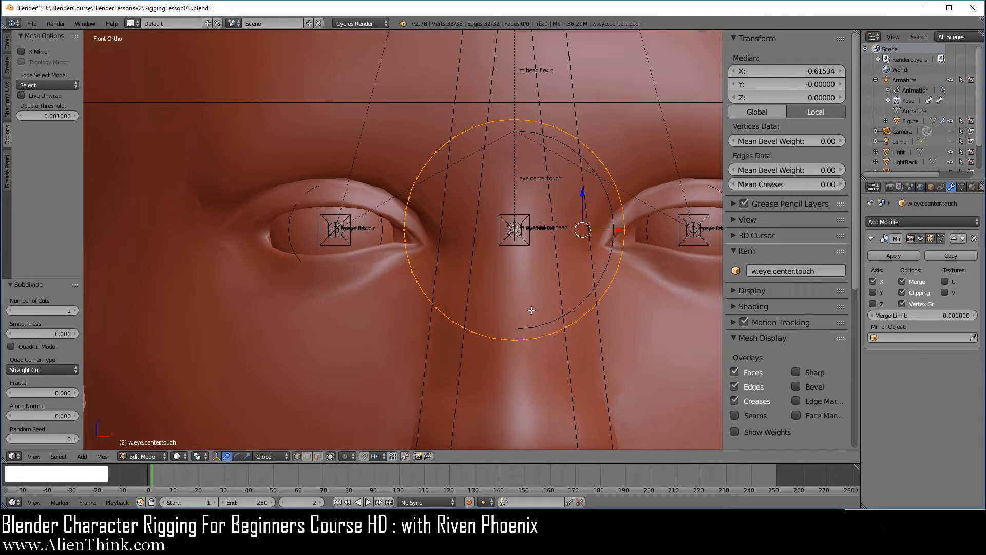
scroll(532, 310, "down", 1)
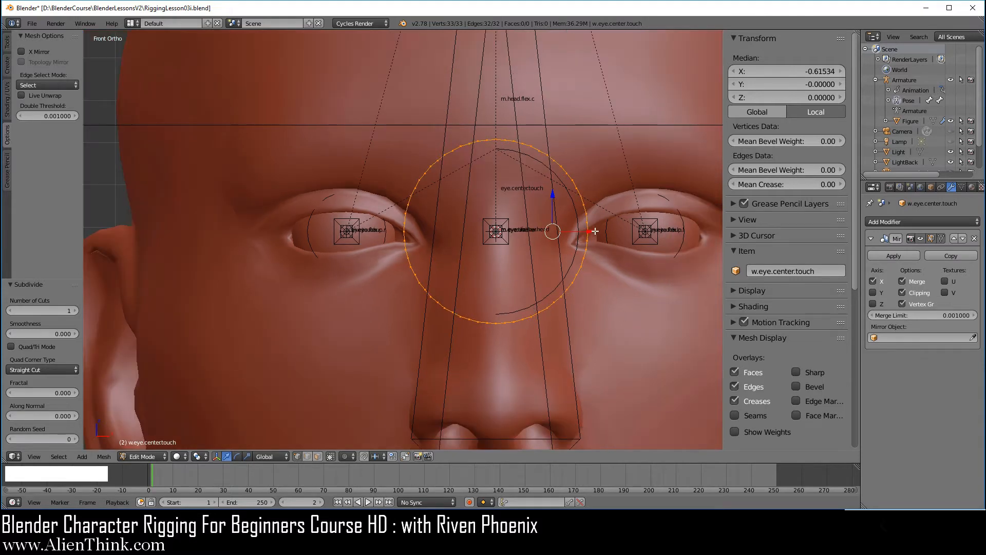
left_click(349, 456)
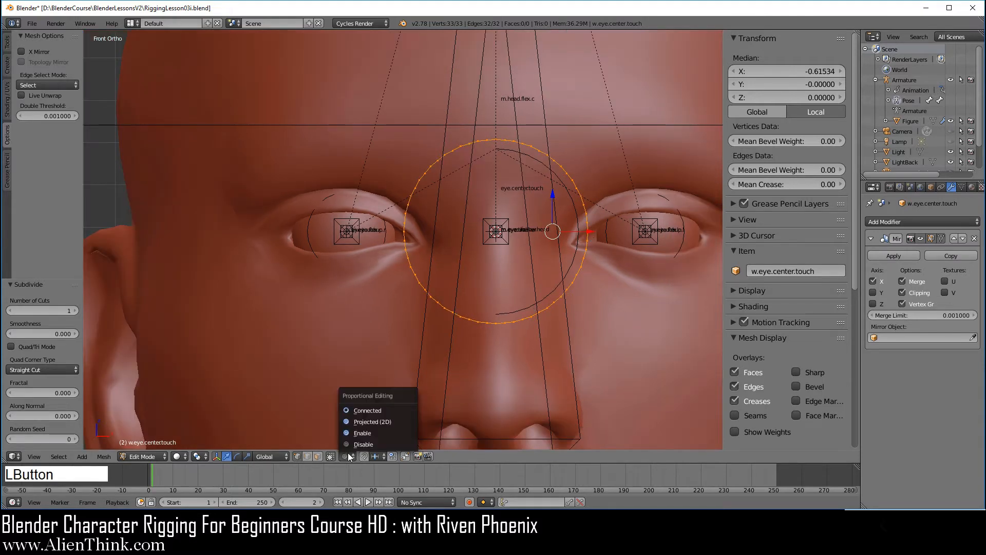
left_click(375, 433)
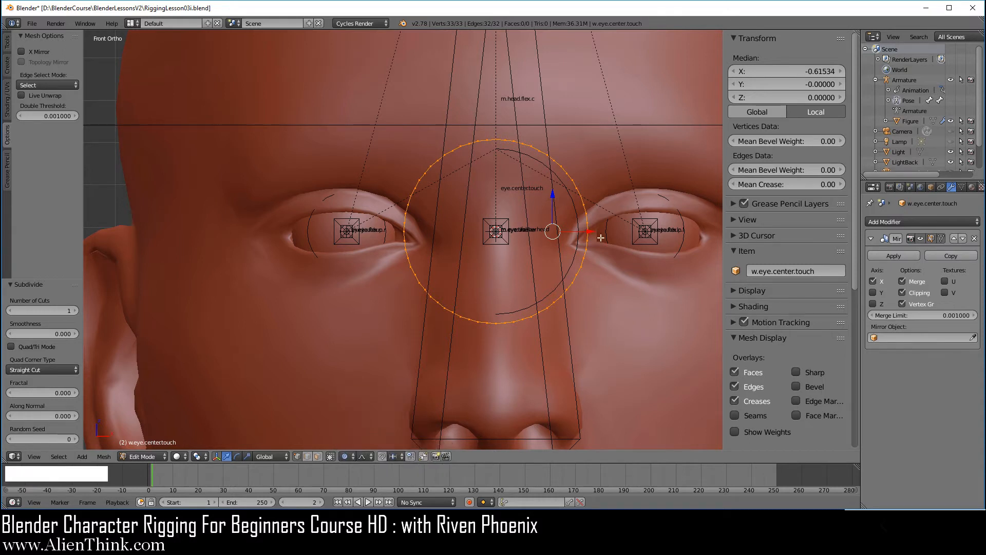
Test-move a right-side ring vertex with an enlarged proportional falloff, then cancel.
right_click(587, 224)
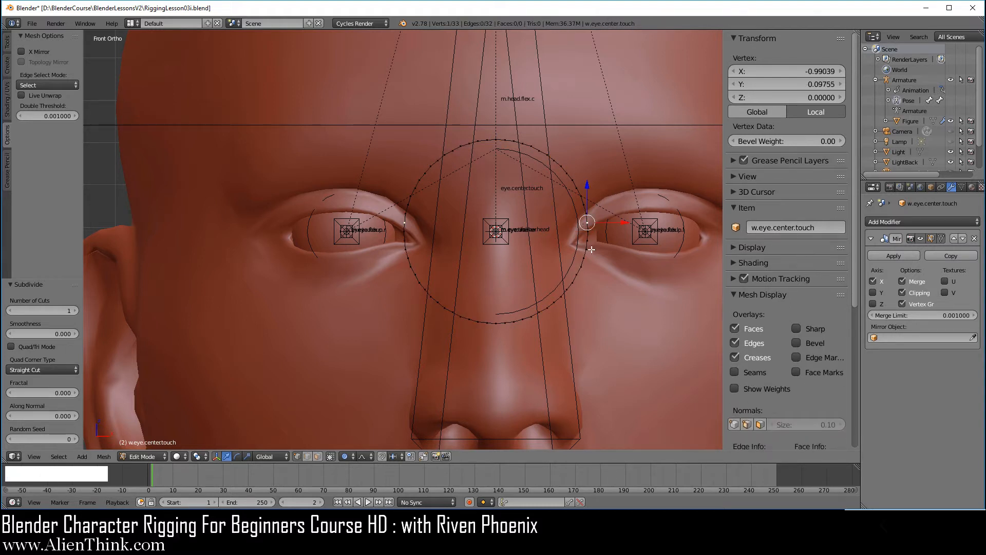
key("g")
scroll(600, 267, "up", 5)
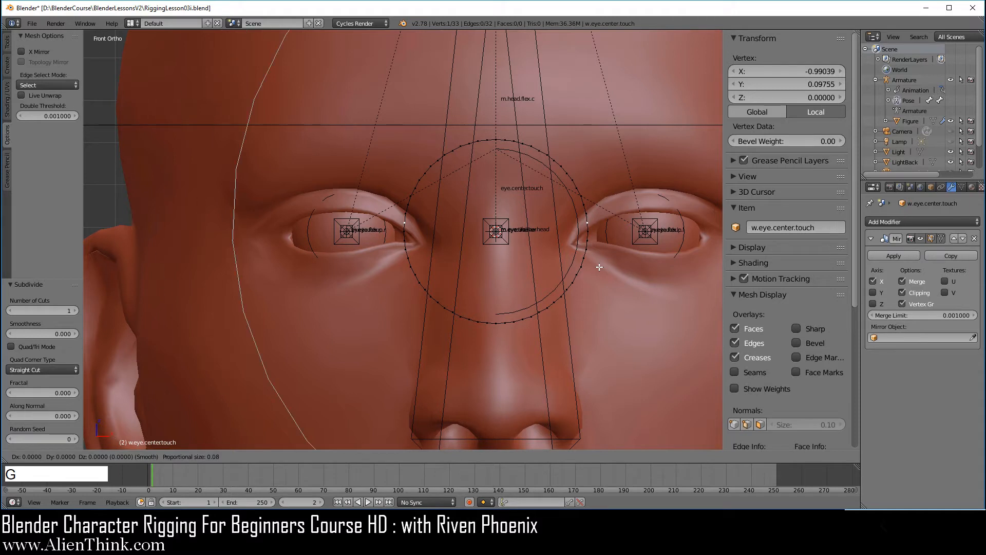
scroll(599, 266, "up", 3)
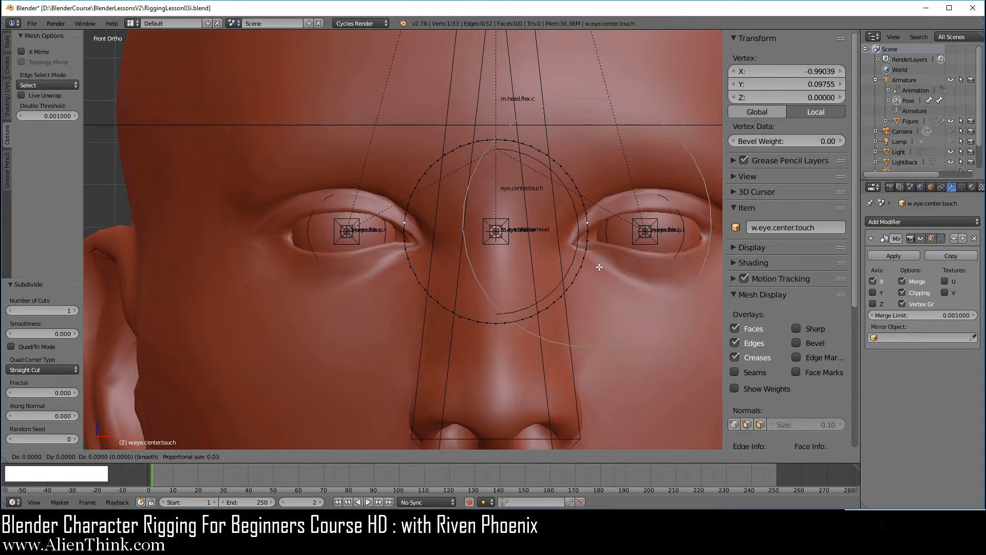
scroll(599, 266, "up", 3)
scroll(599, 267, "up", 3)
scroll(600, 267, "down", 3)
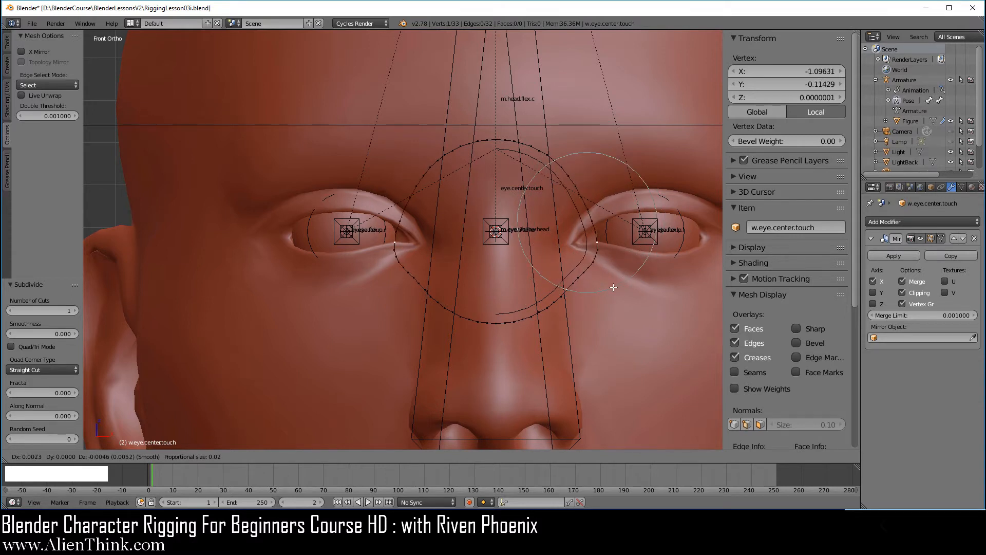
right_click(611, 259)
Stretch the ring into a wide ellipse, rounding its top, lower-right and bottom edges.
middle_click_drag(640, 323, 555, 322, "shift")
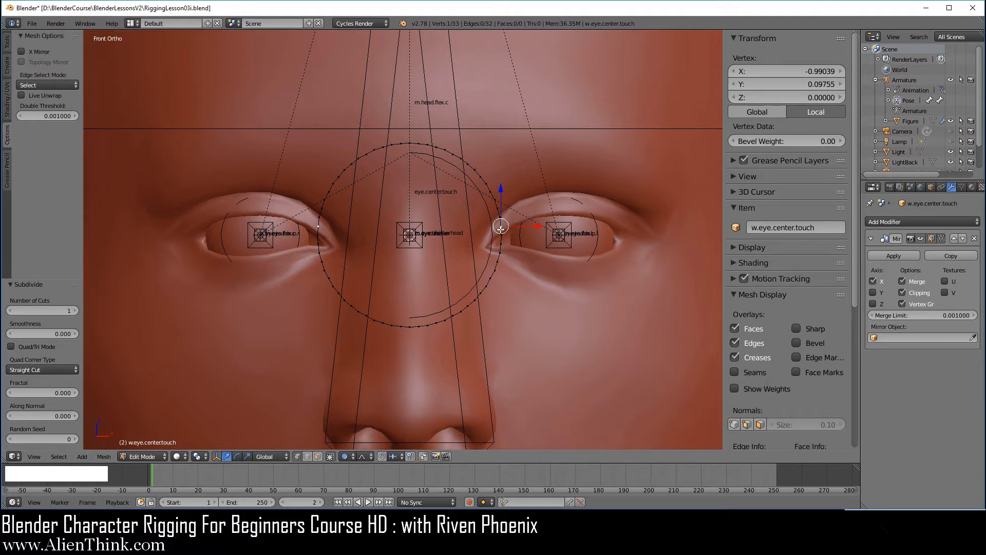
left_click_drag(501, 226, 687, 232)
scroll(673, 226, "down", 2)
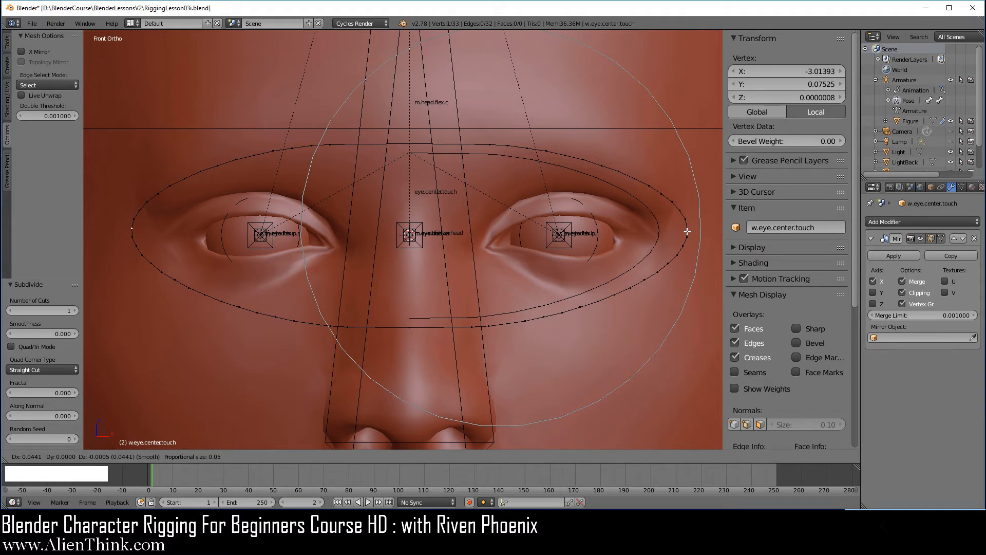
left_click_drag(687, 232, 688, 231)
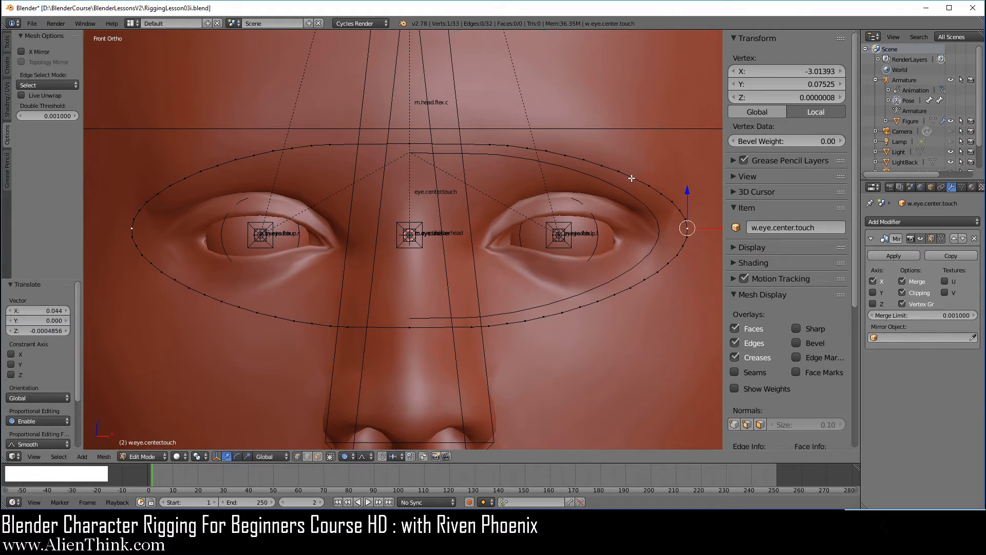
right_click_drag(632, 179, 649, 153)
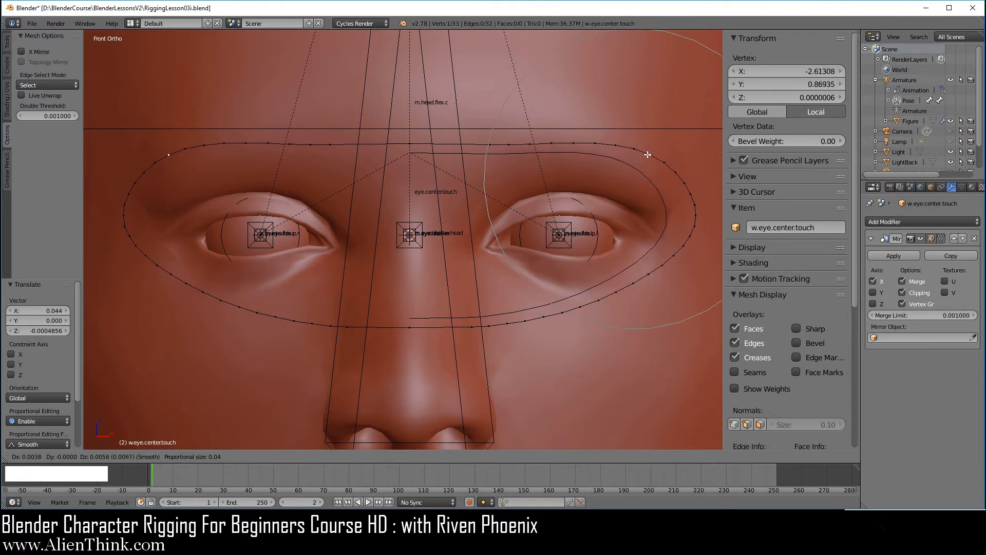
left_click(650, 154)
right_click_drag(615, 289, 633, 316)
left_click(634, 315)
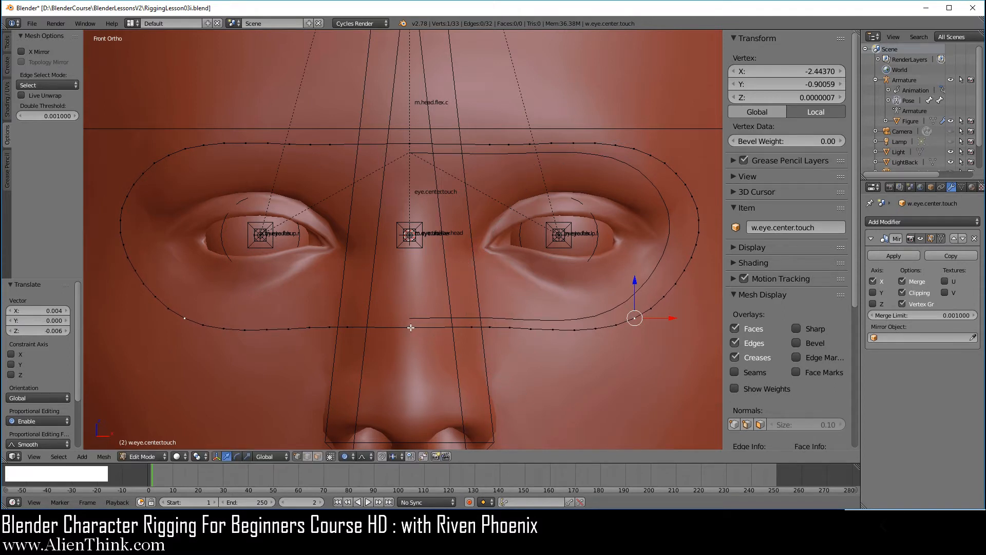
right_click_drag(411, 327, 415, 284)
Pull the ring's lower edge up around the nose.
left_click(415, 284)
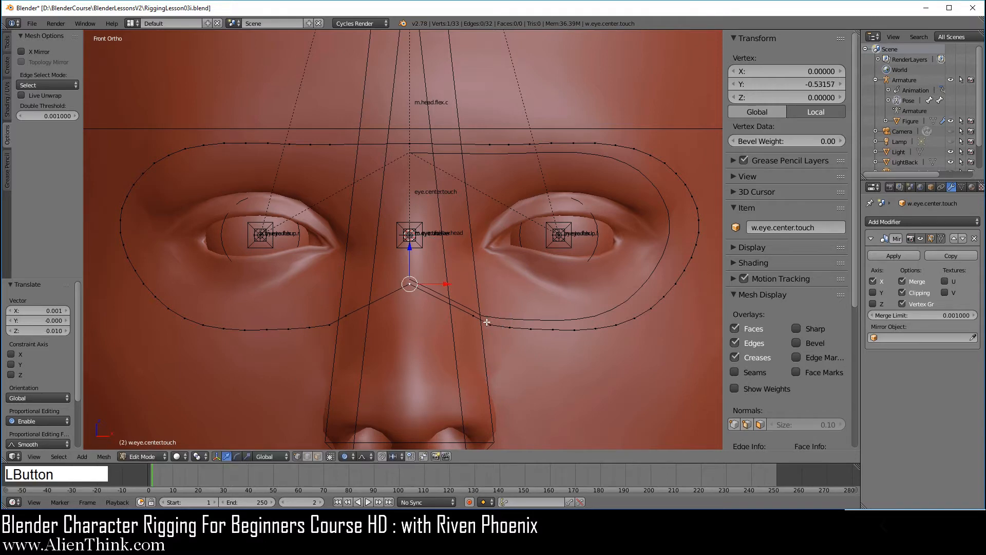
right_click(490, 324)
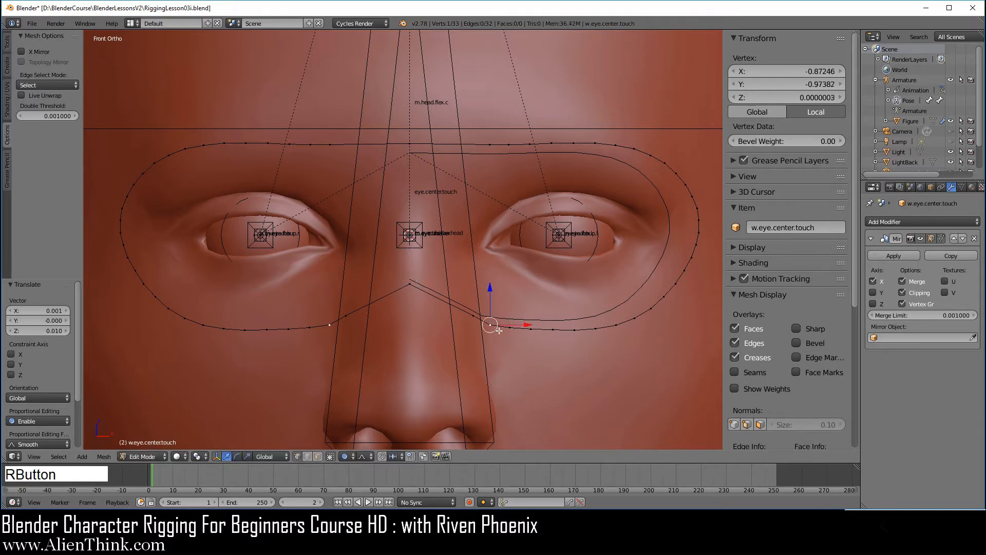
key("g")
scroll(507, 342, "up", 4)
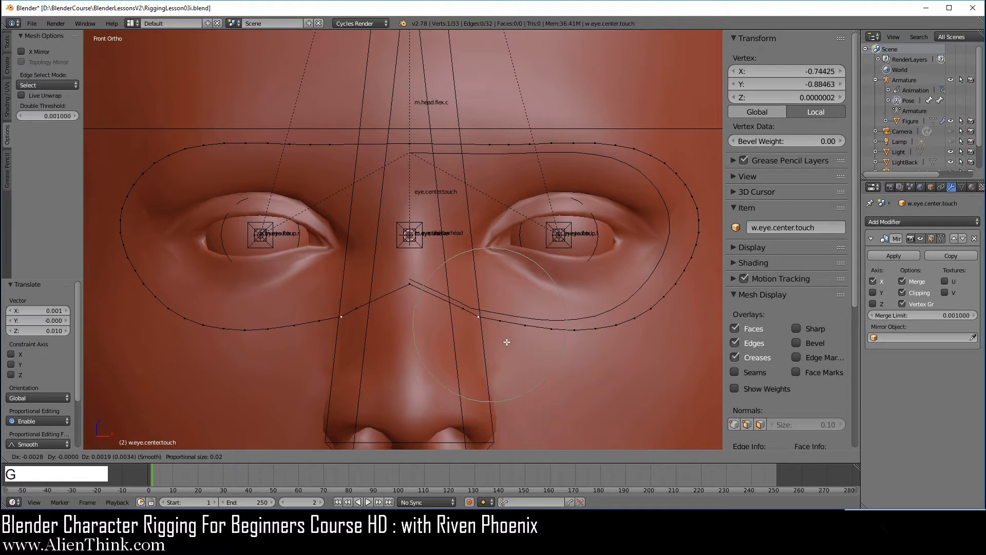
scroll(488, 332, "up", 3)
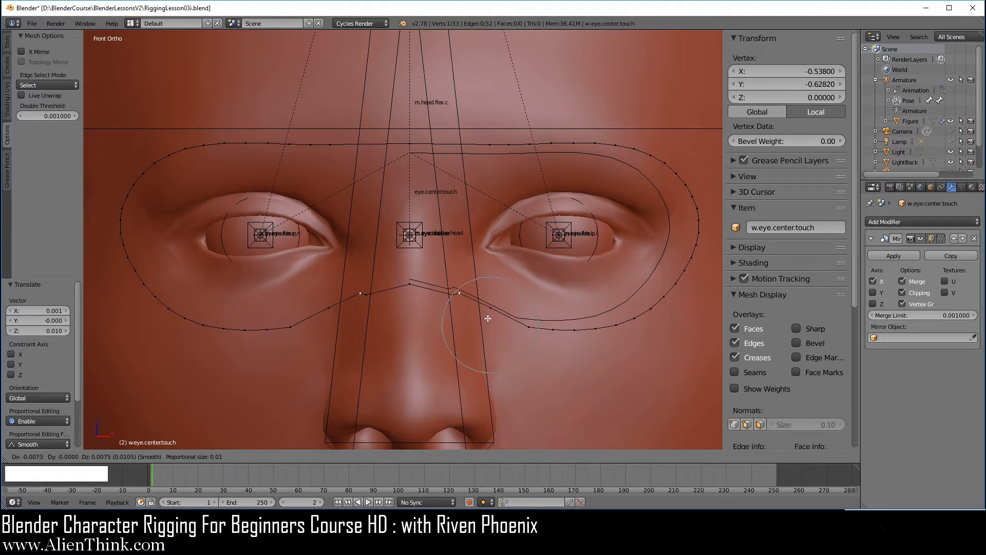
scroll(491, 321, "down", 3)
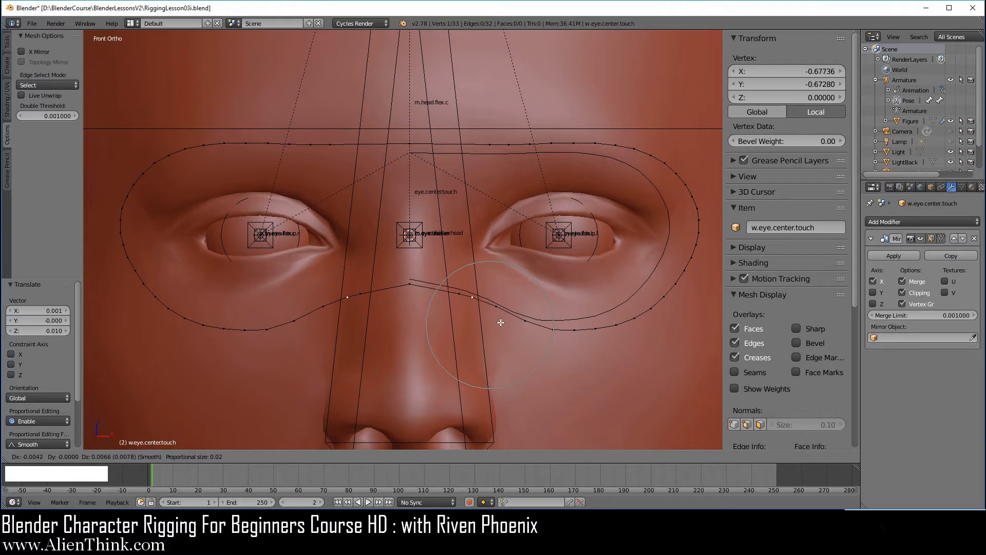
left_click(469, 290)
right_click_drag(459, 289, 452, 286)
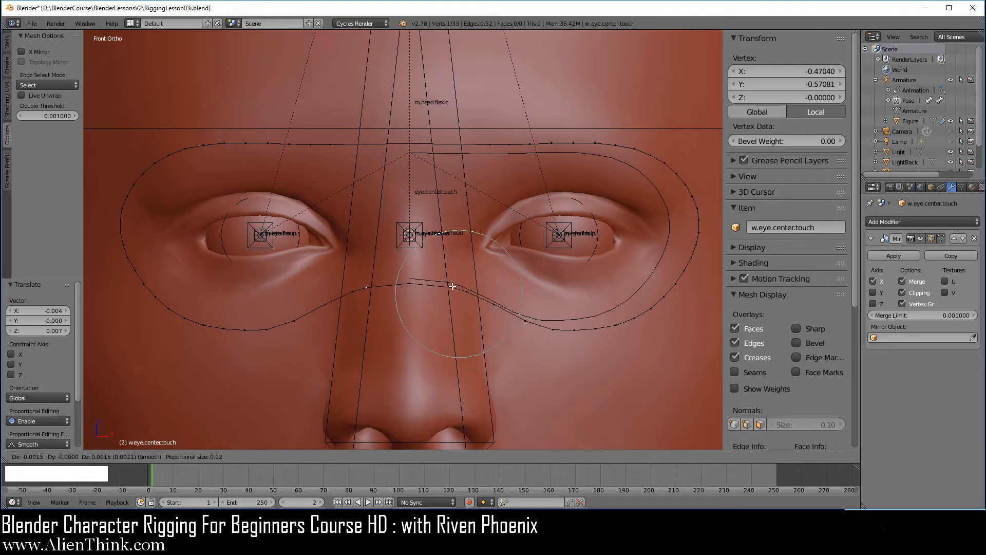
left_click(452, 289)
Lower the top-centre vertex onto the nose bridge and adjust the neighbouring brow vertices.
right_click(411, 142)
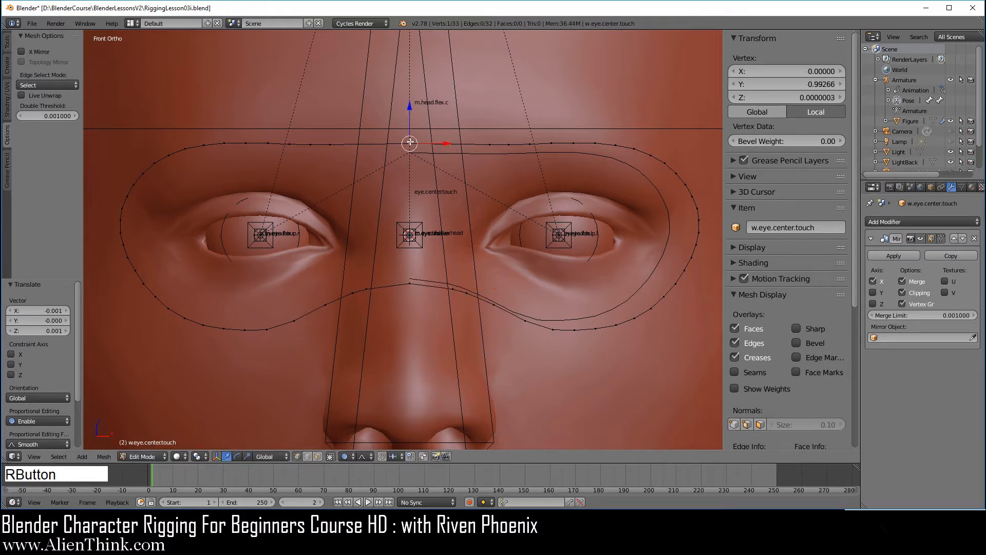
key("g")
left_click(409, 185)
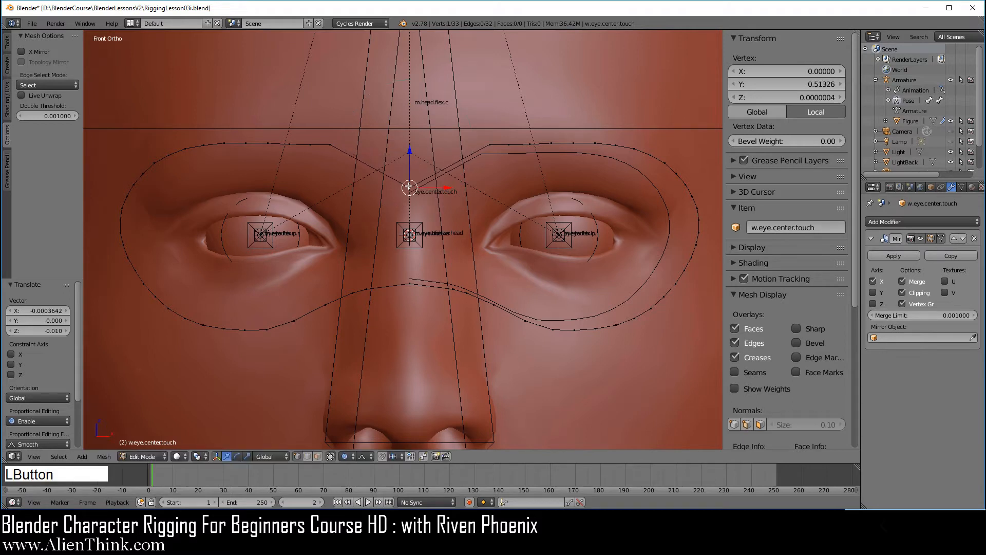
right_click(492, 145)
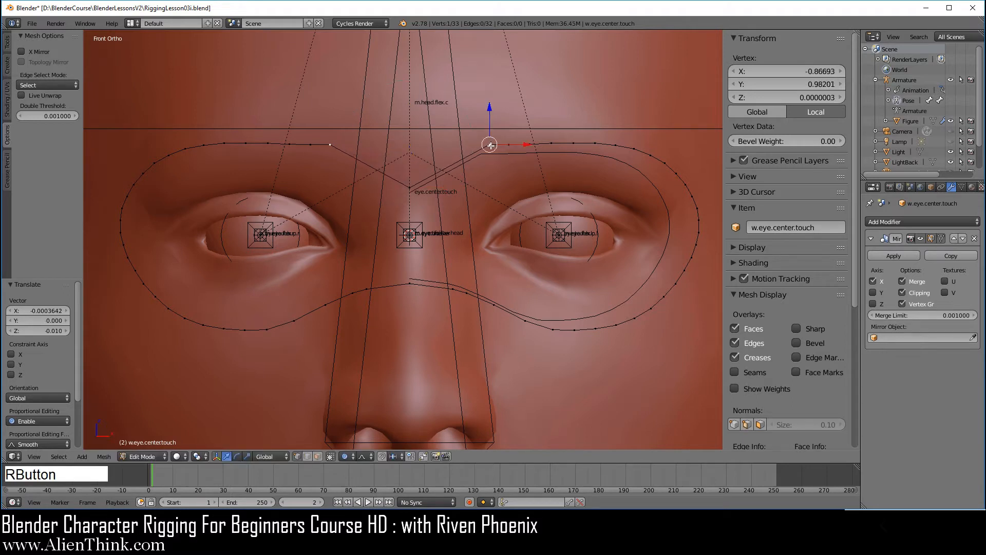
key("g")
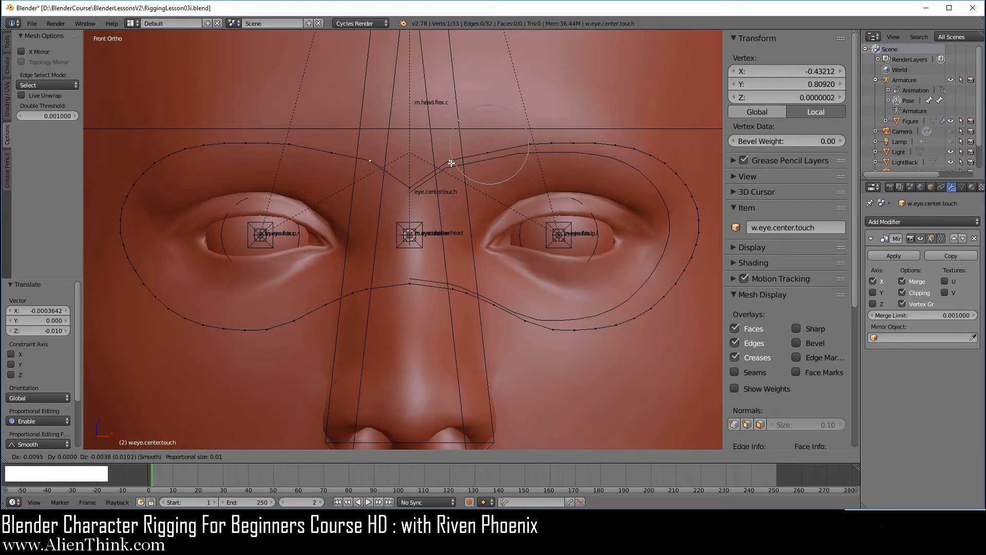
left_click(449, 179)
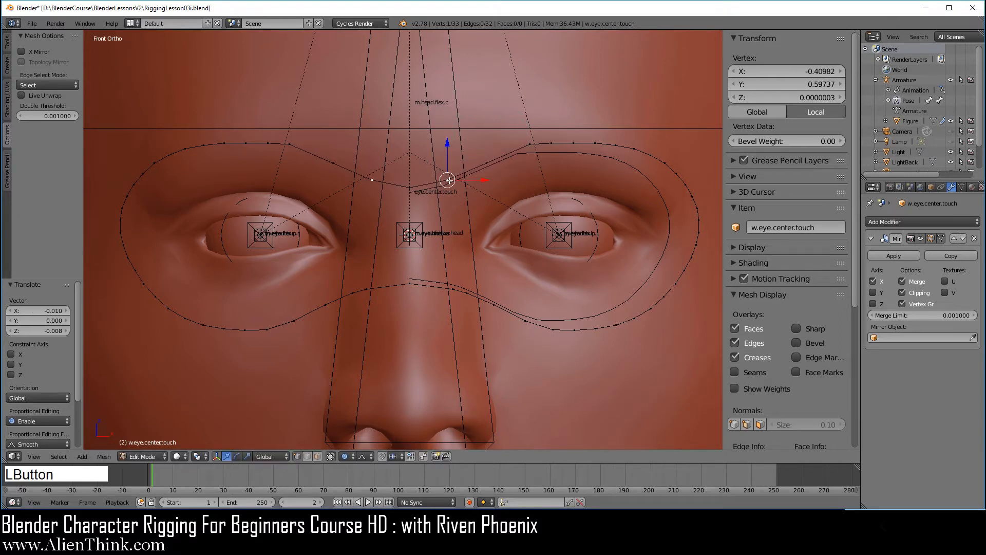
right_click(533, 144)
key("g")
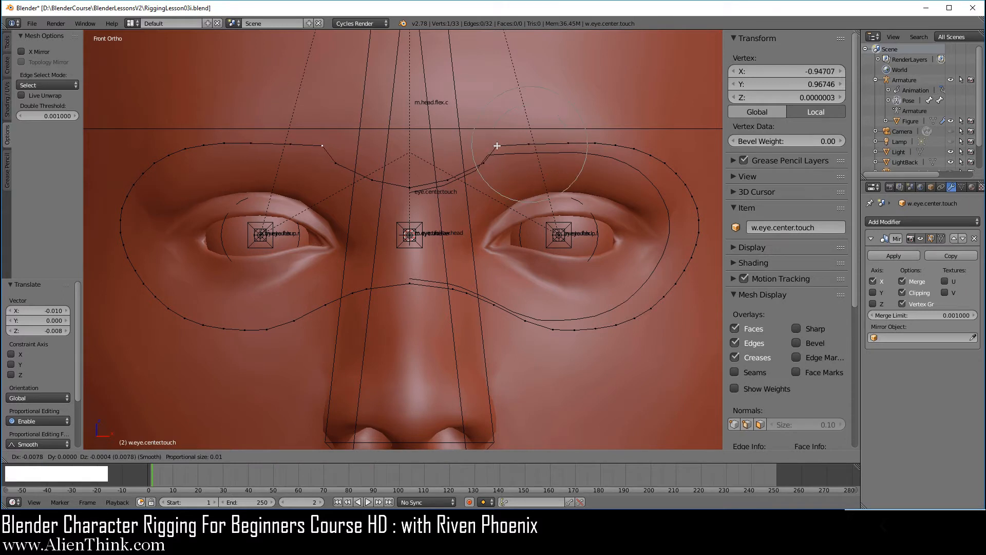
scroll(504, 142, "down", 2)
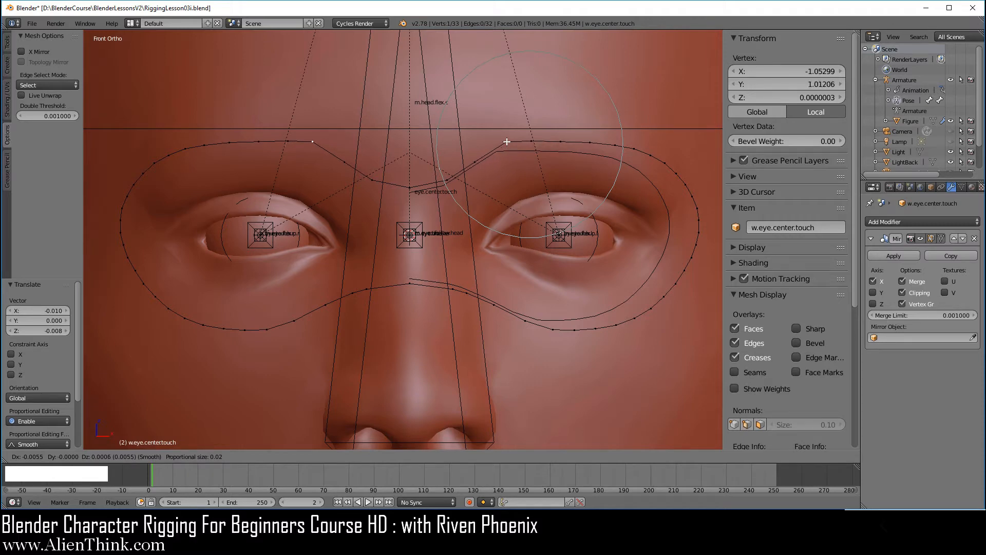
scroll(506, 145, "down", 1)
left_click(505, 144)
Leave and re-enter Edit Mode on the outline and zoom in.
key("Tab")
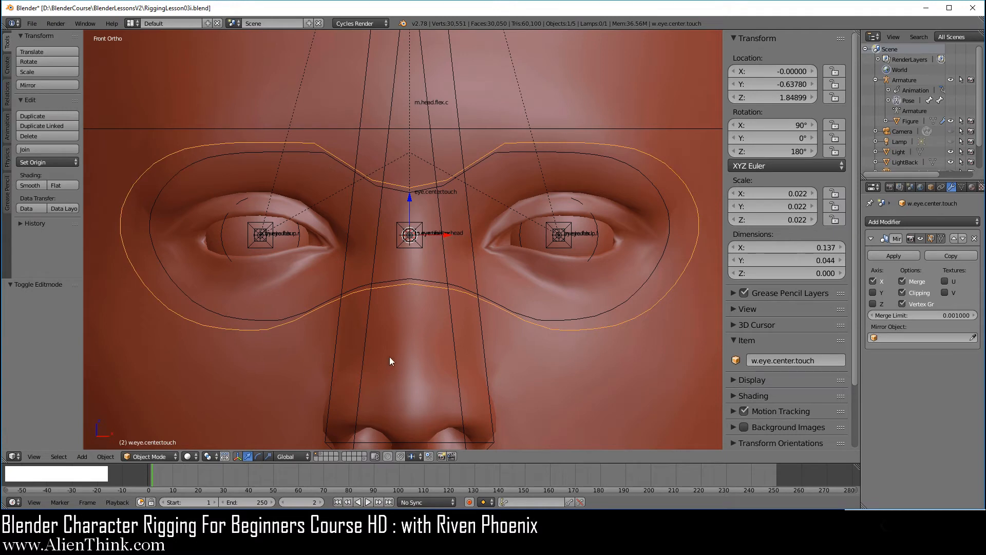
key("Tab")
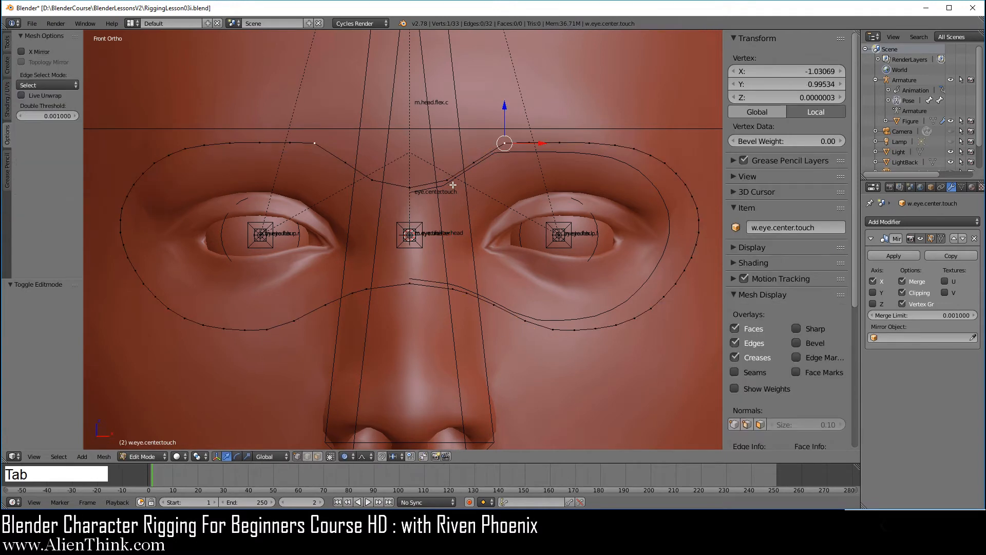
scroll(452, 185, "up", 1)
scroll(453, 185, "up", 1)
Subdivide the edges between the four central brow vertices.
right_click(414, 163)
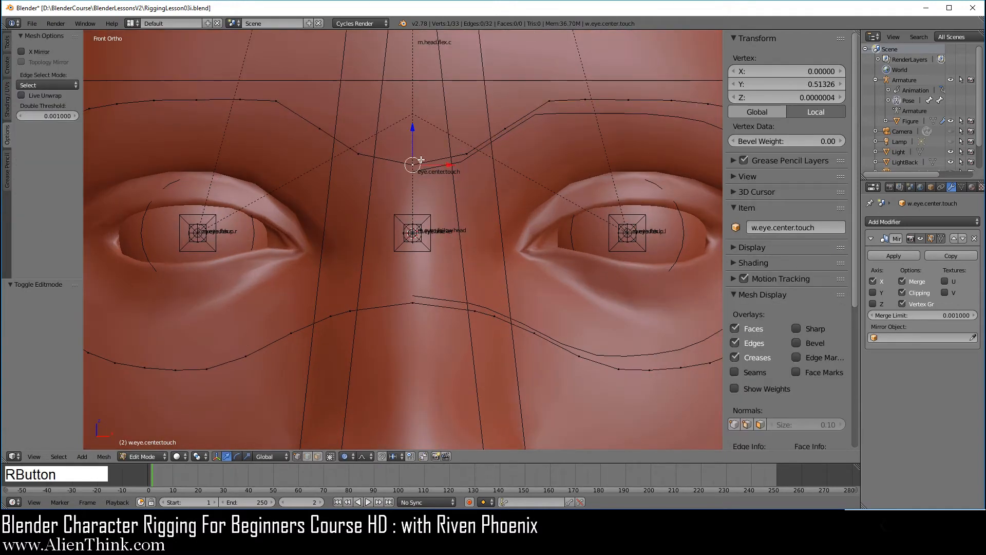
right_click(467, 154, "shift")
right_click(503, 129, "shift")
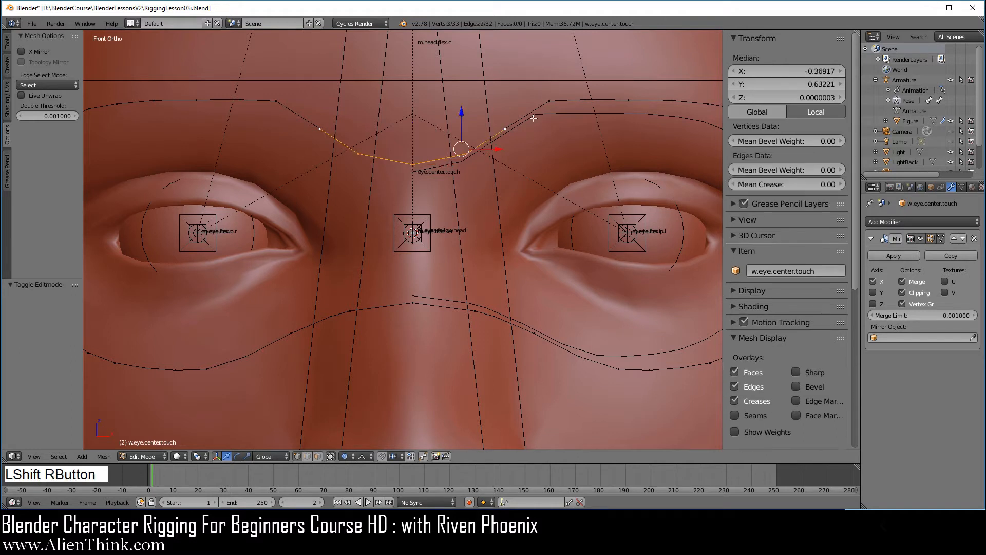
right_click(547, 112, "shift")
key("w")
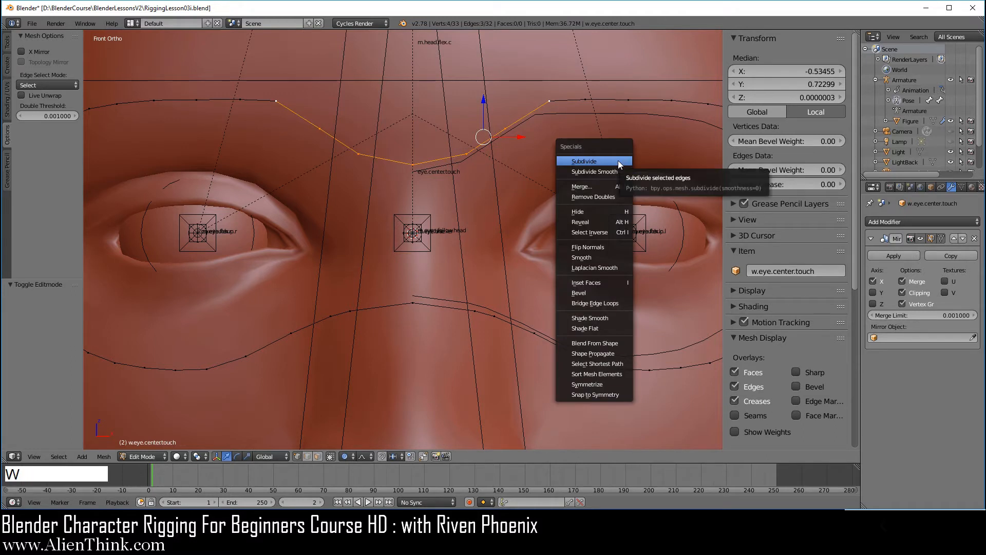
left_click(618, 161)
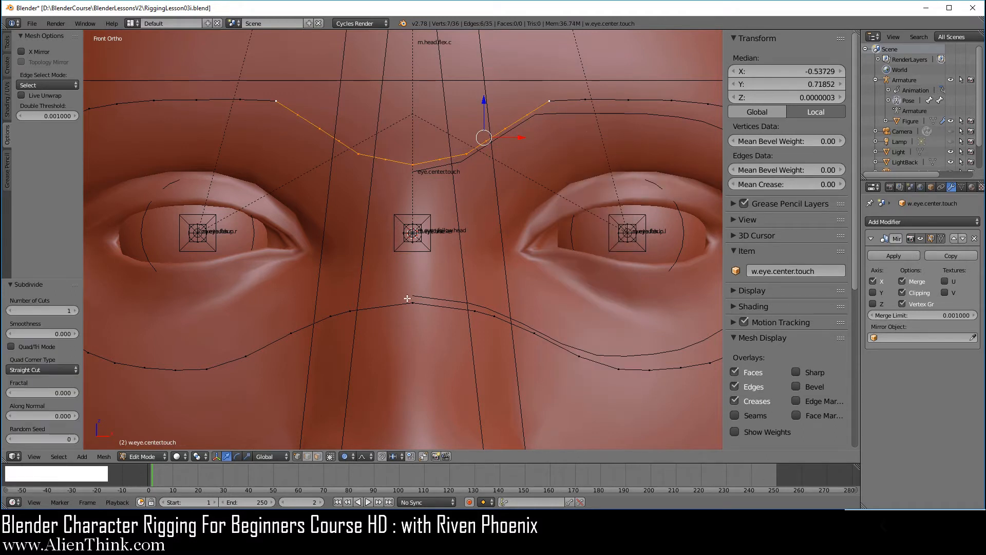
Subdivide the edge between two lower nose-bridge vertices to add a midpoint.
right_click(413, 303)
right_click(475, 310, "shift")
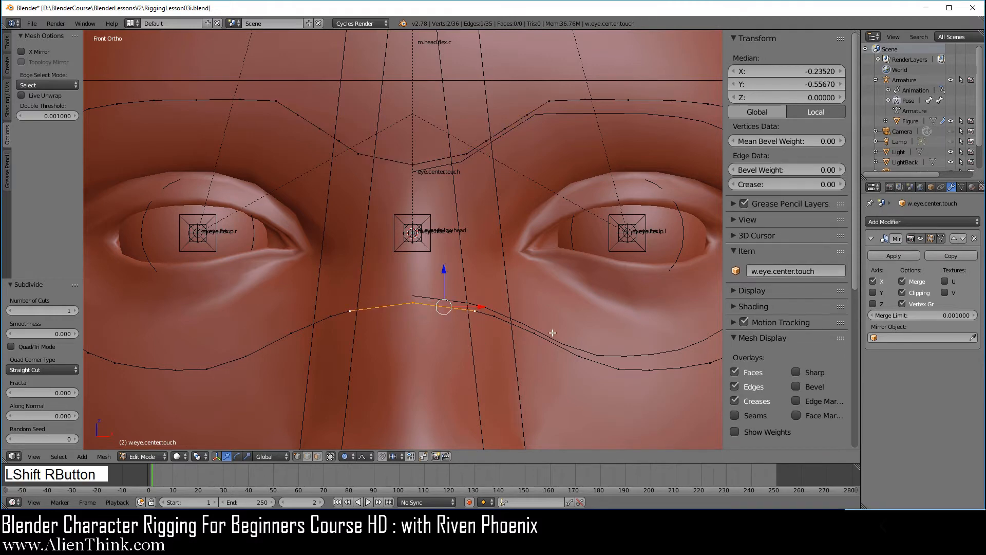
key("w")
left_click(597, 237)
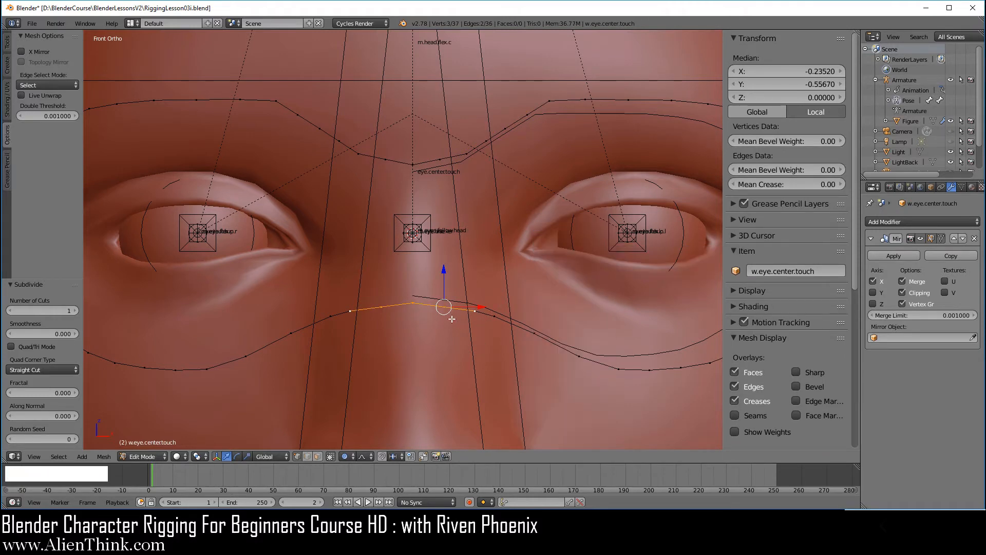
Lower a brow vertex near the centre with proportional falloff to smooth the dip.
right_click(468, 153)
key("g")
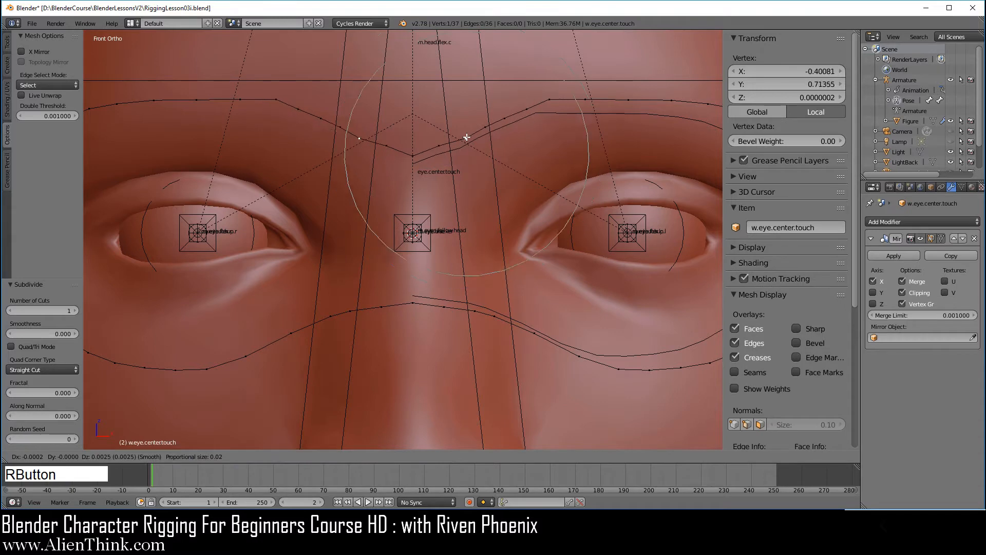
scroll(469, 154, "up", 7)
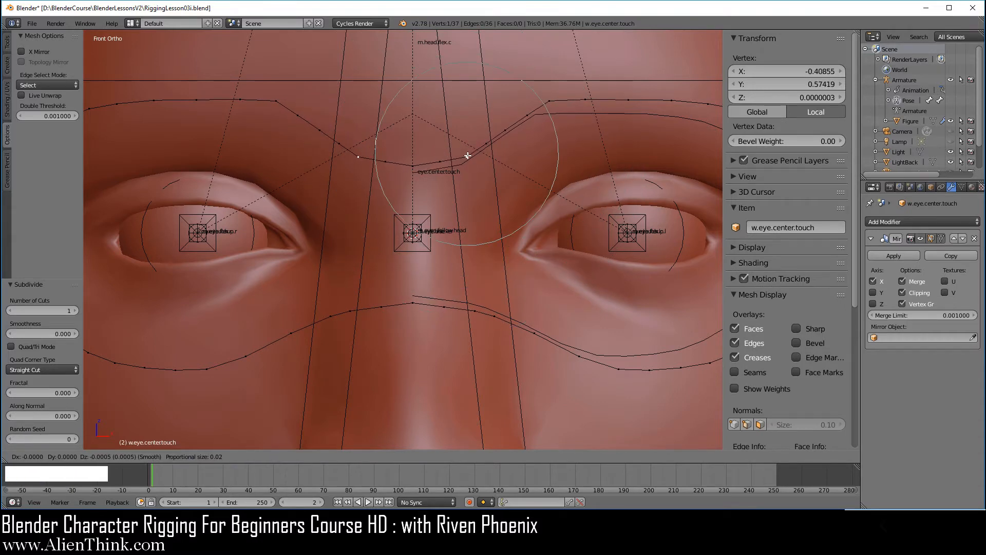
left_click(467, 155)
scroll(550, 264, "down", 3)
middle_click_drag(550, 264, 545, 249, "shift")
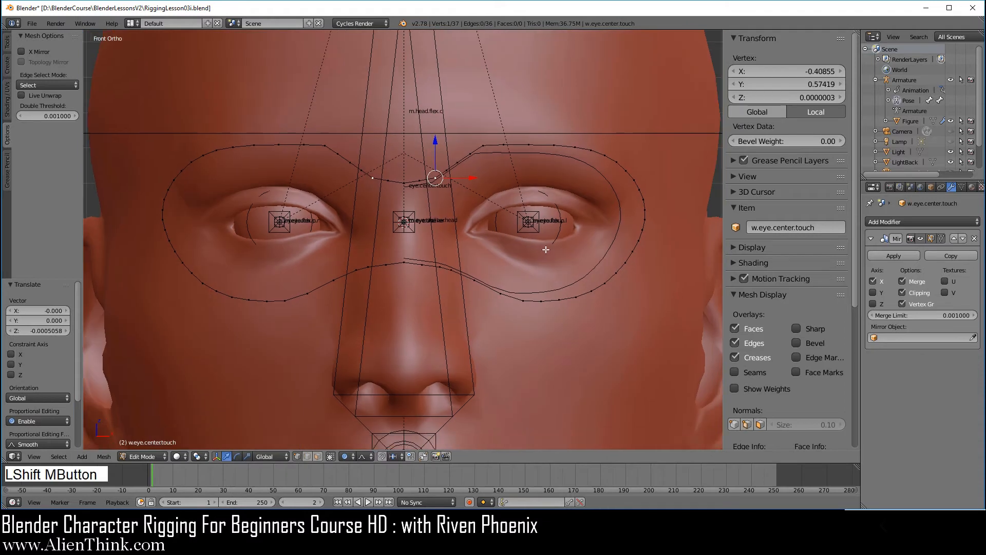
Pull the outer brow corners up and outward with soft falloff, then exit Edit Mode.
key("Tab")
key("Tab")
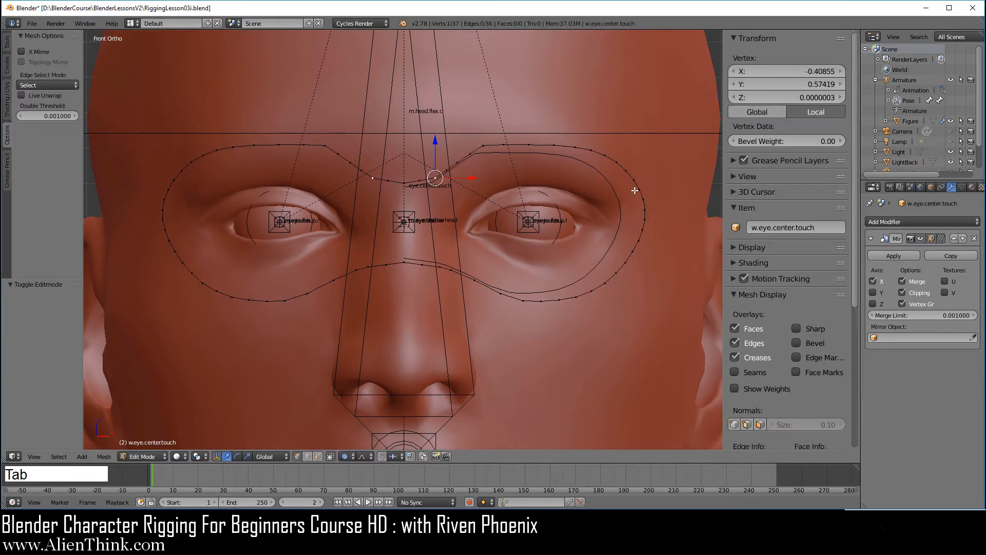
mouse_move(639, 179)
right_mouse_down()
mouse_move(644, 168)
mouse_move(647, 176)
right_mouse_up()
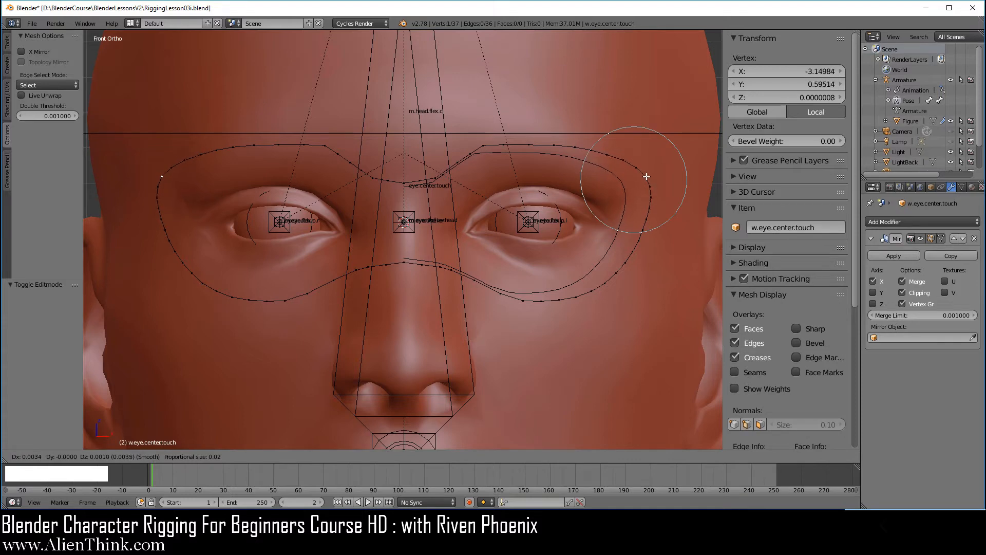
left_click(647, 177)
key("Tab")
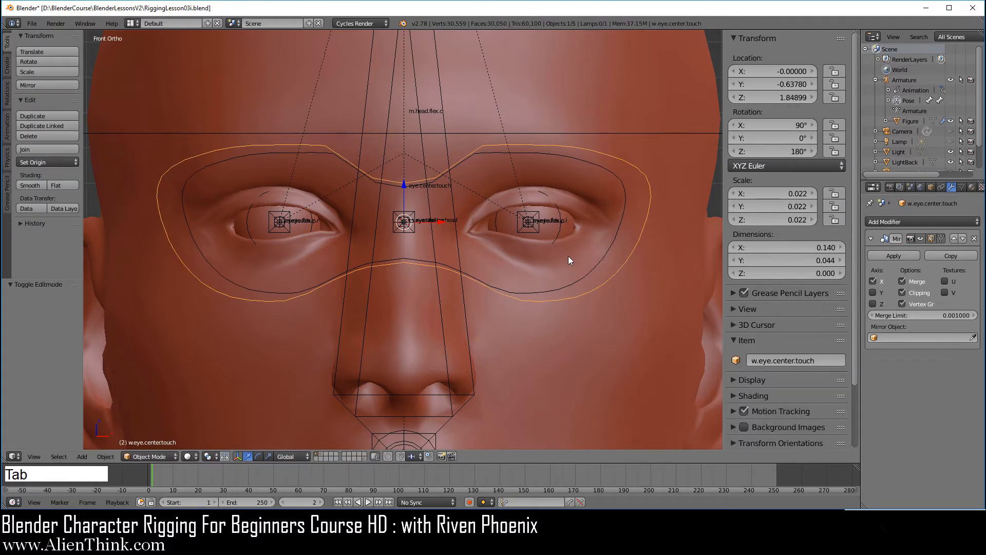
key("Tab")
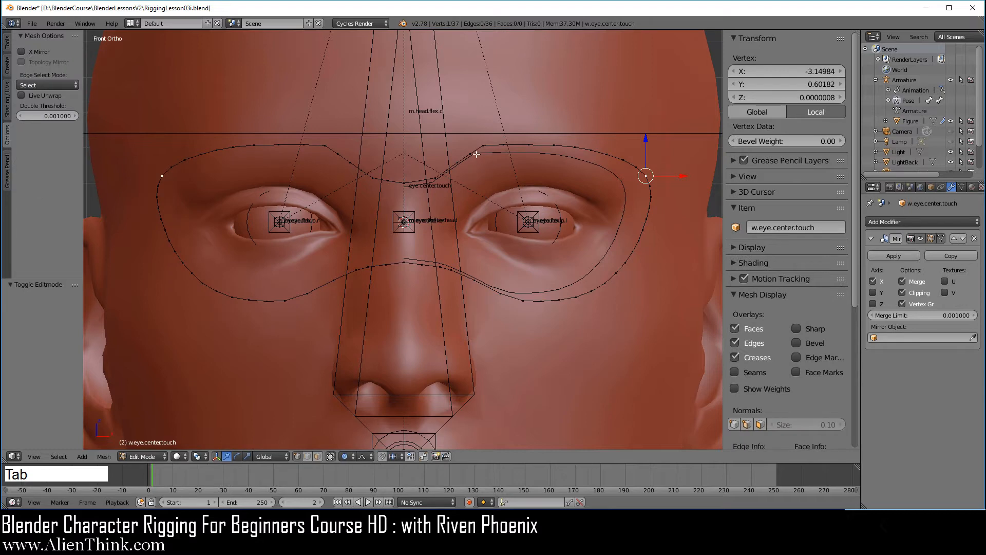
right_click_drag(476, 154, 462, 153)
key("Tab")
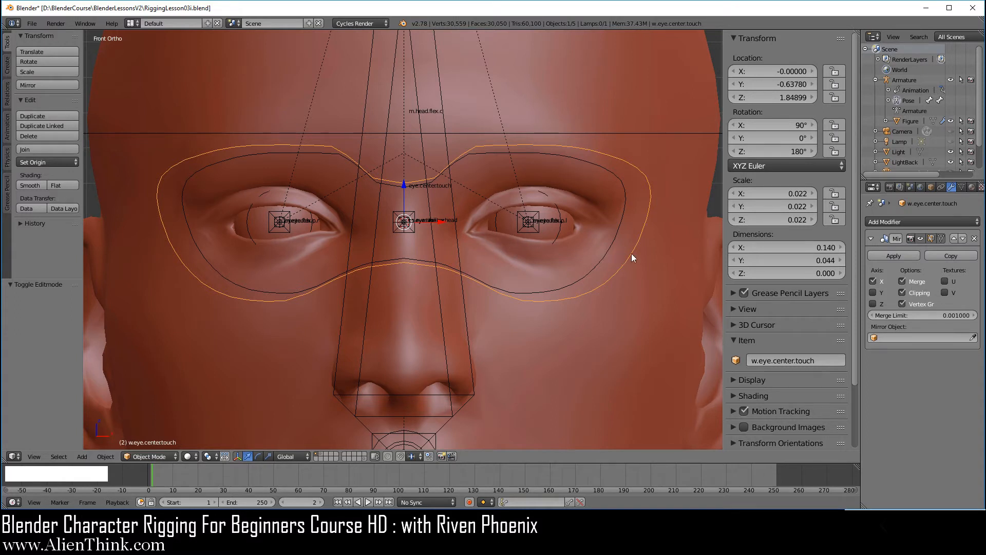
Move the outline mesh to layer 20, test-move the eye.center.touch bone, and orbit to inspect.
key("m")
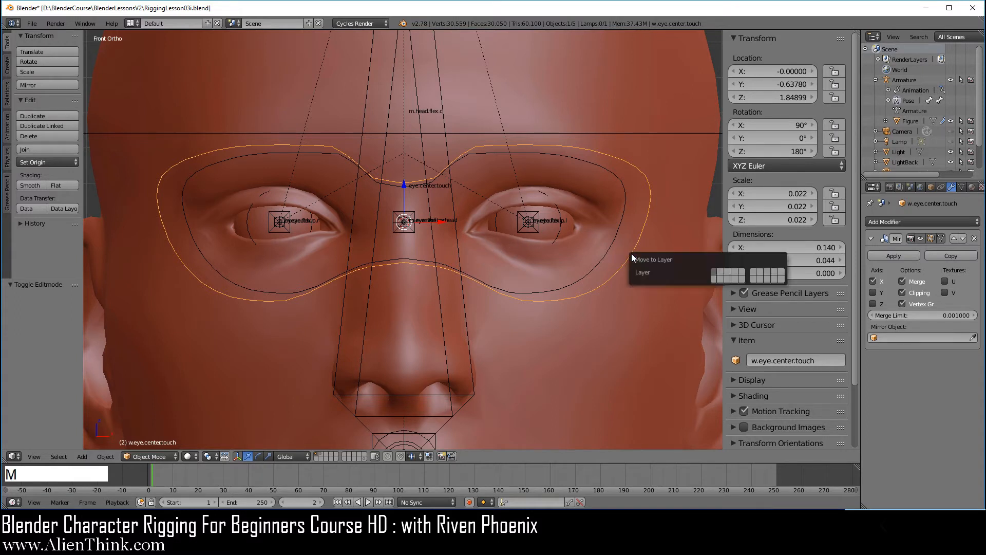
left_click(781, 279)
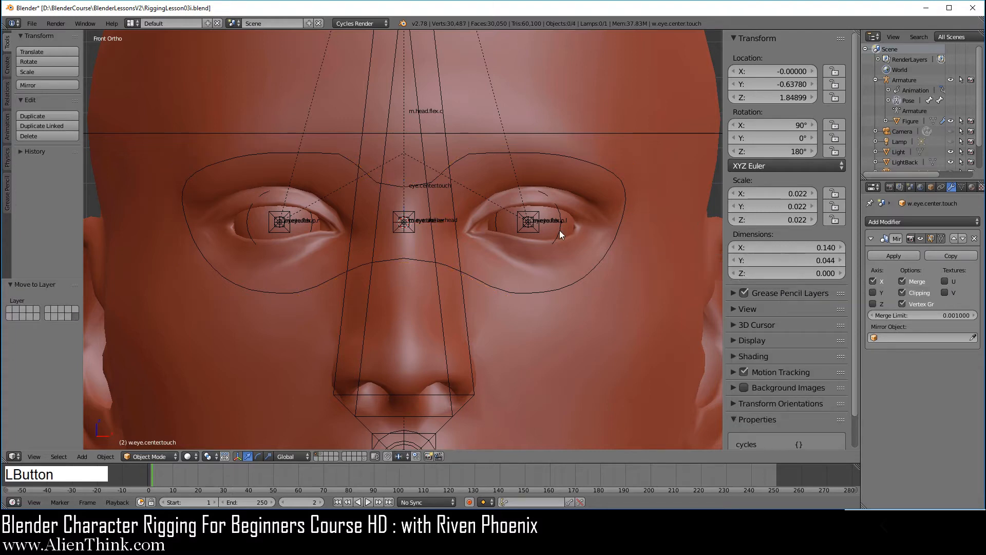
right_click(618, 234)
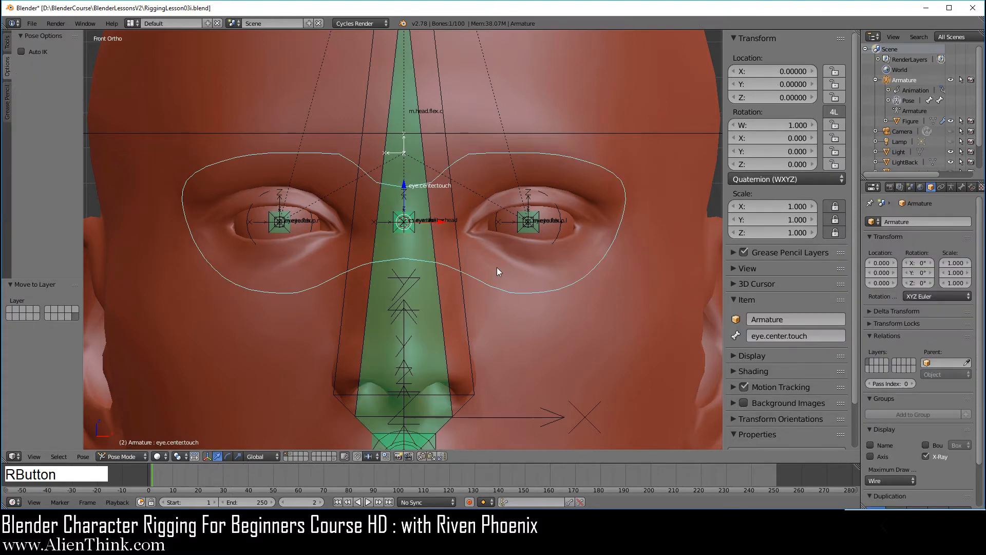
key("g")
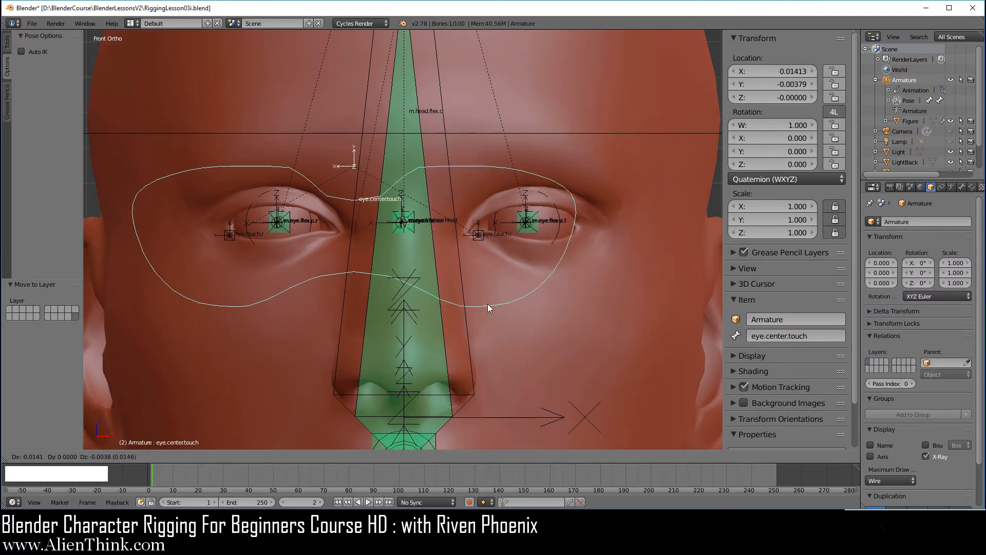
right_click(526, 297)
middle_click_drag(502, 258, 411, 267)
key("KP_1")
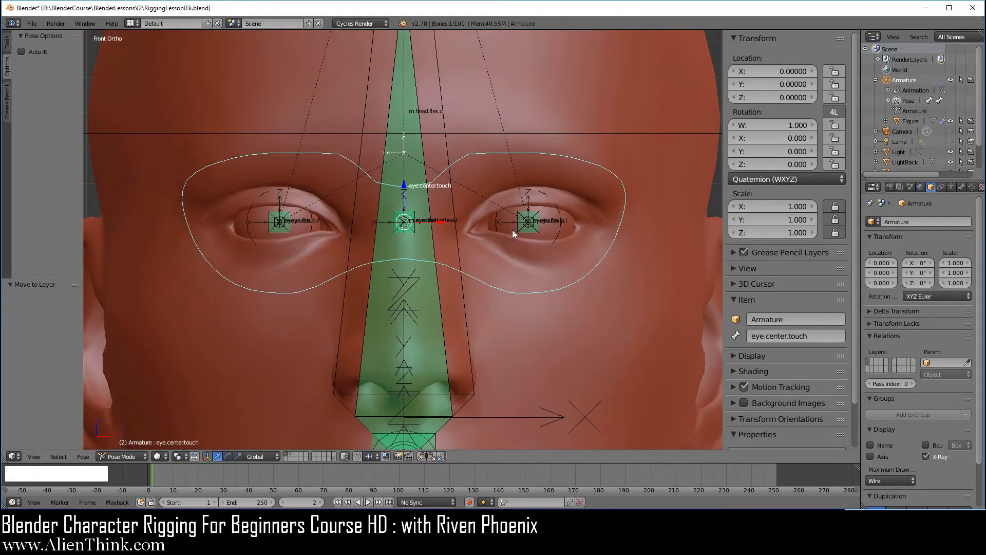
middle_click_drag(513, 230, 503, 278)
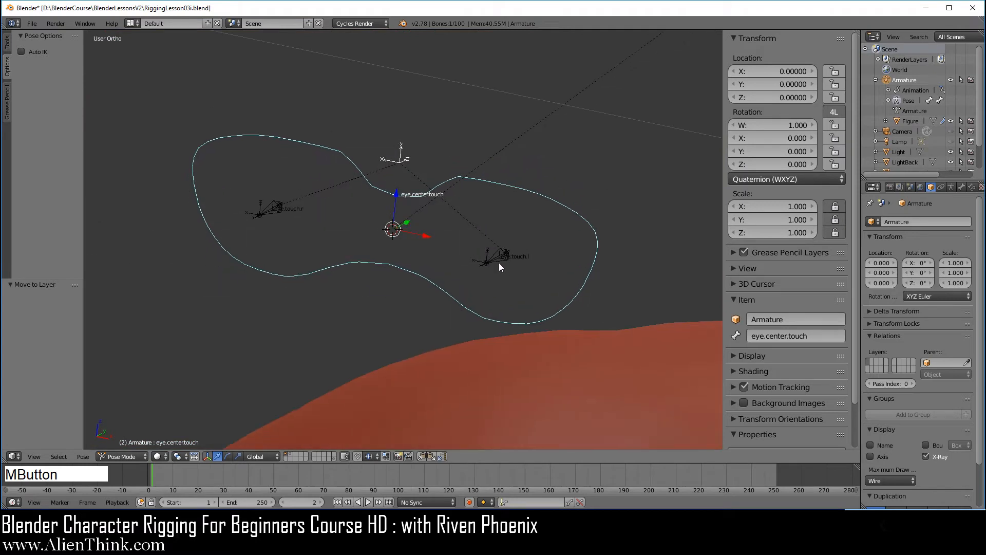
Snap the 3D cursor to the eye.touch.l bone.
right_click(498, 259)
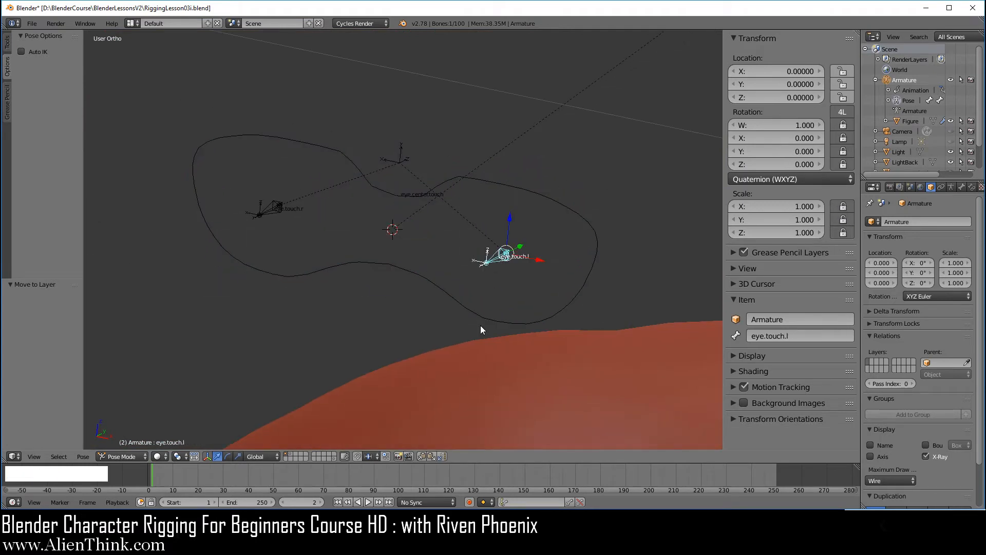
scroll(553, 302, "up", 4)
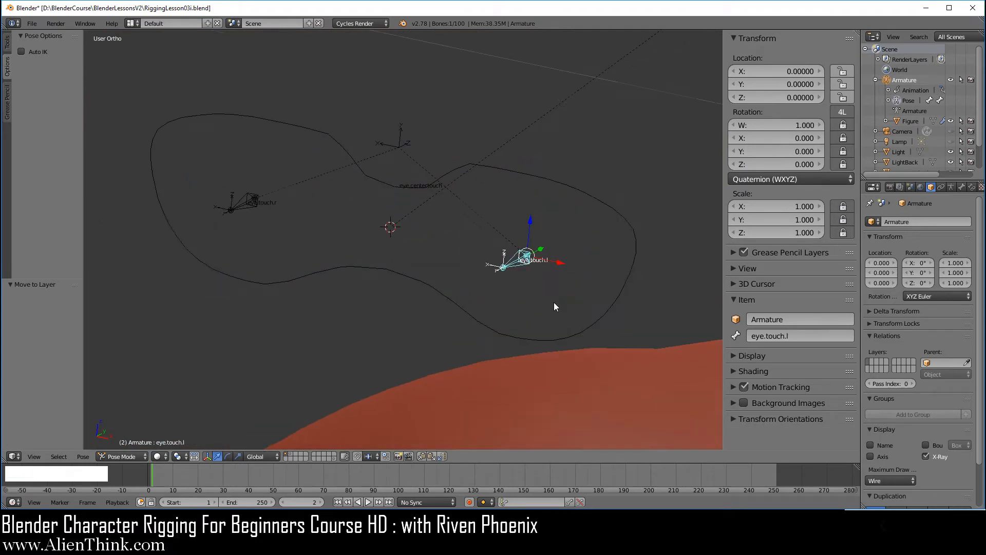
middle_click_drag(580, 313, 562, 286, "shift")
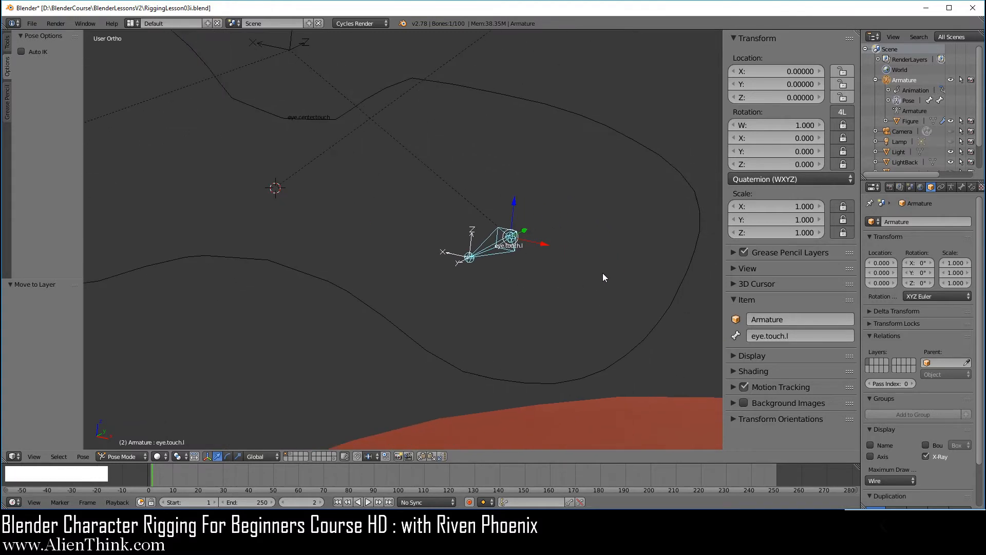
key("shift+s")
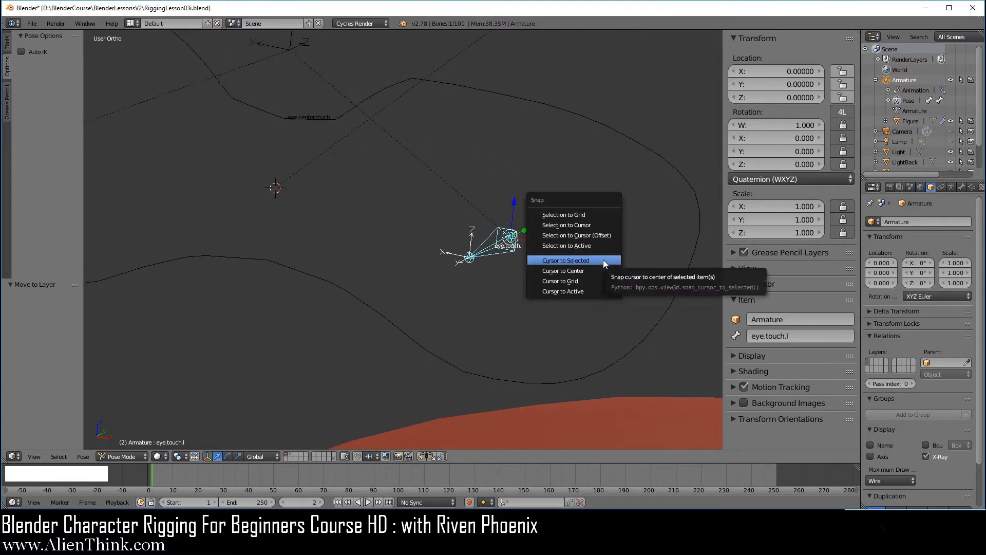
left_click(603, 260)
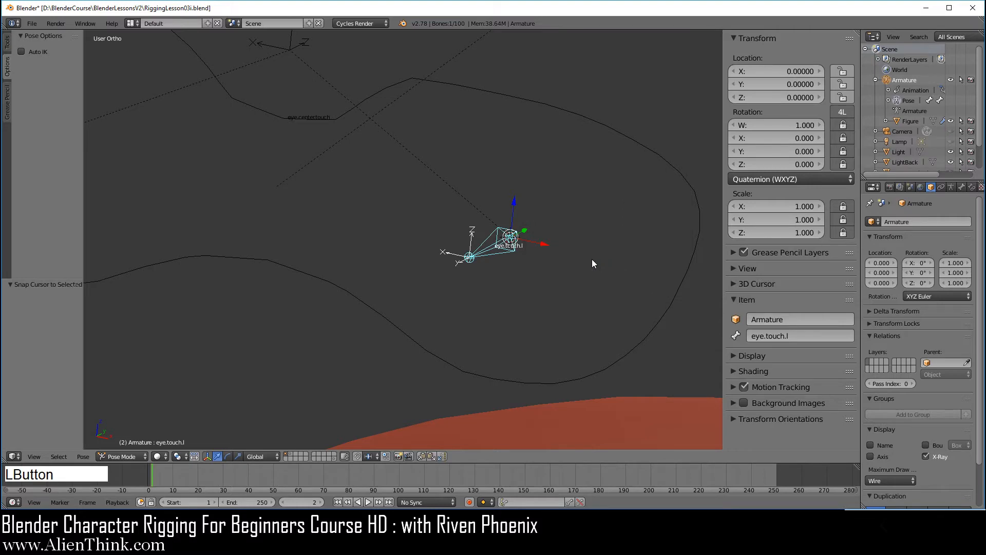
Add a circle mesh at the cursor, then select the eye.touch.l bone plus the circle.
key("shift+a")
mouse_move(572, 278)
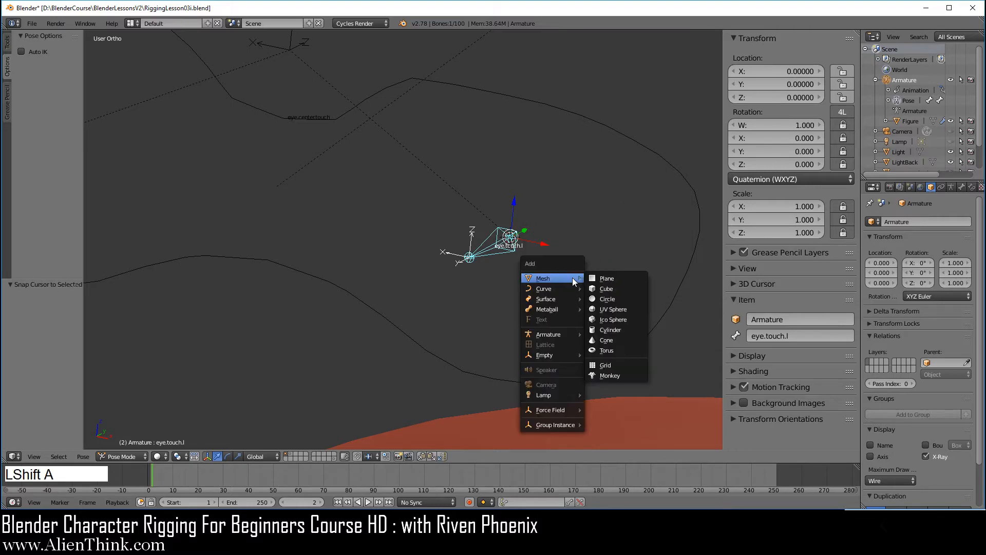
left_click(627, 300)
right_click(492, 251)
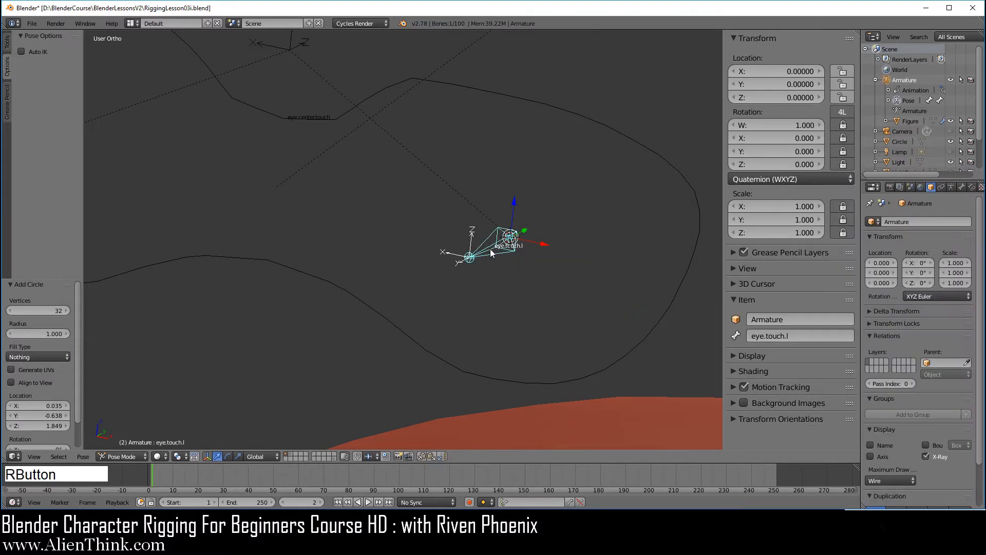
scroll(497, 267, "down", 6)
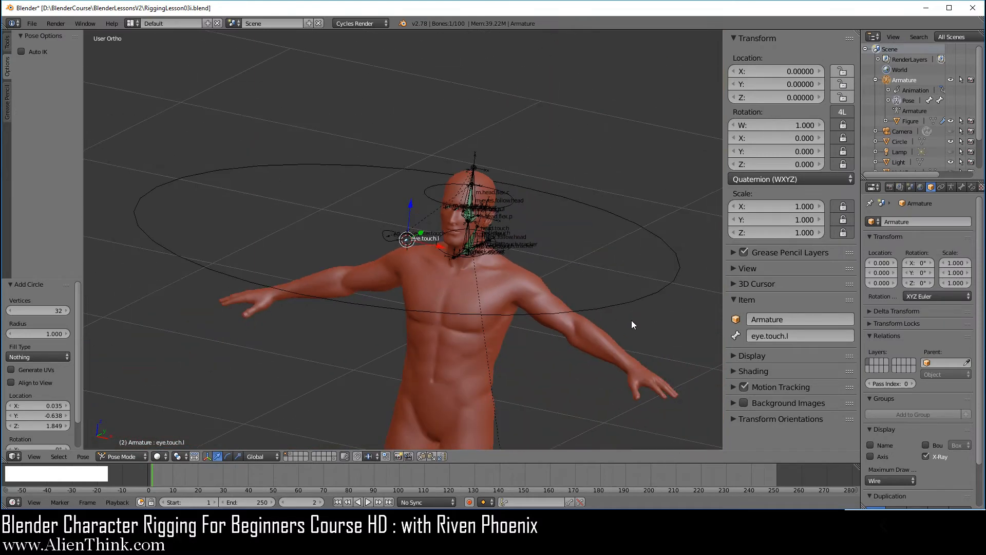
right_click(640, 300, "shift")
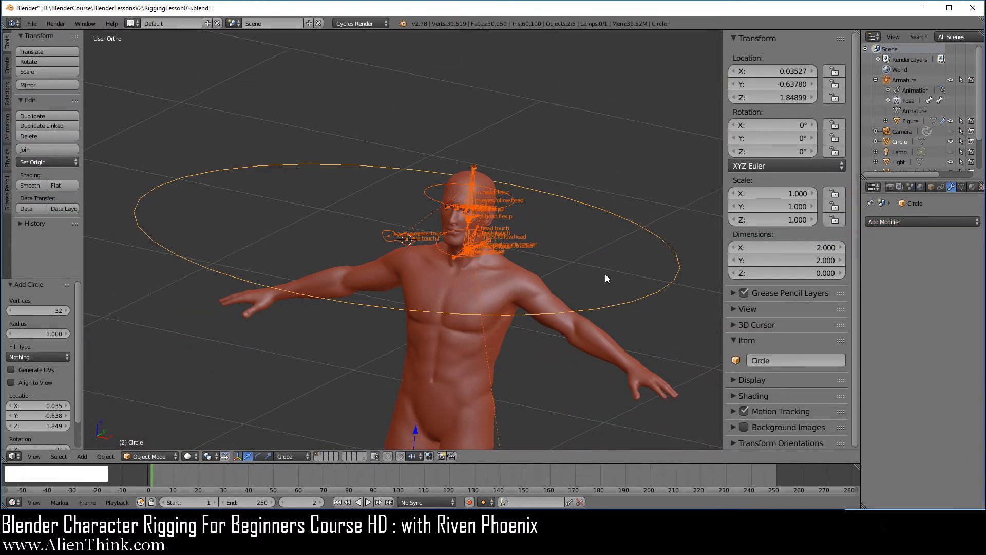
Add a Copy Transforms constraint to the bone and apply the circle's visual transform.
key("shift+ctrl+c")
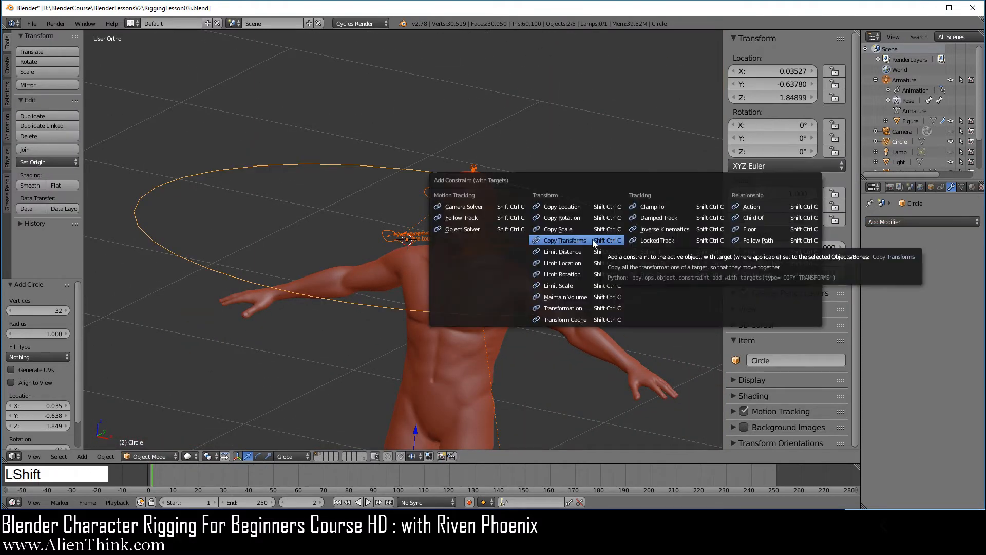
left_click(565, 240)
right_click(660, 289)
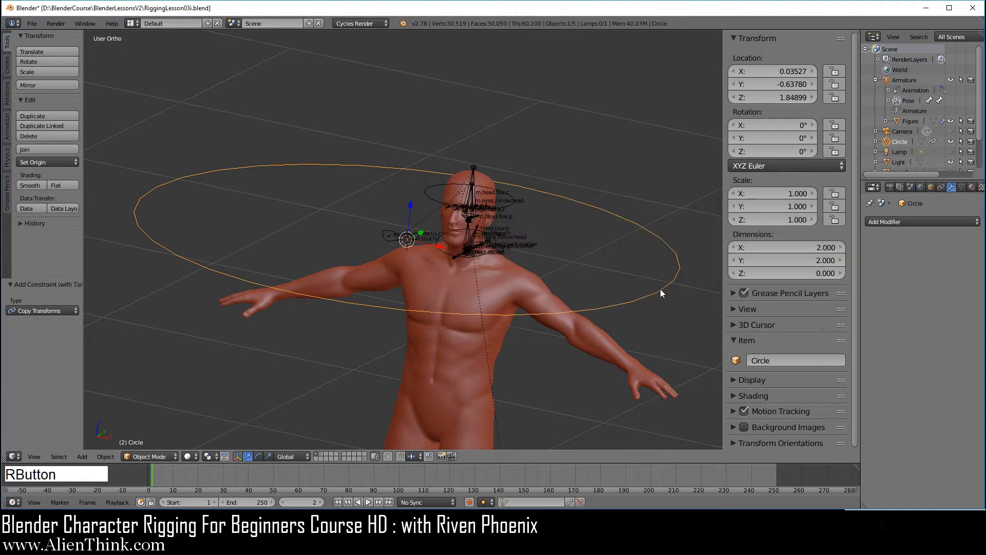
key("ctrl+a")
left_click(612, 261)
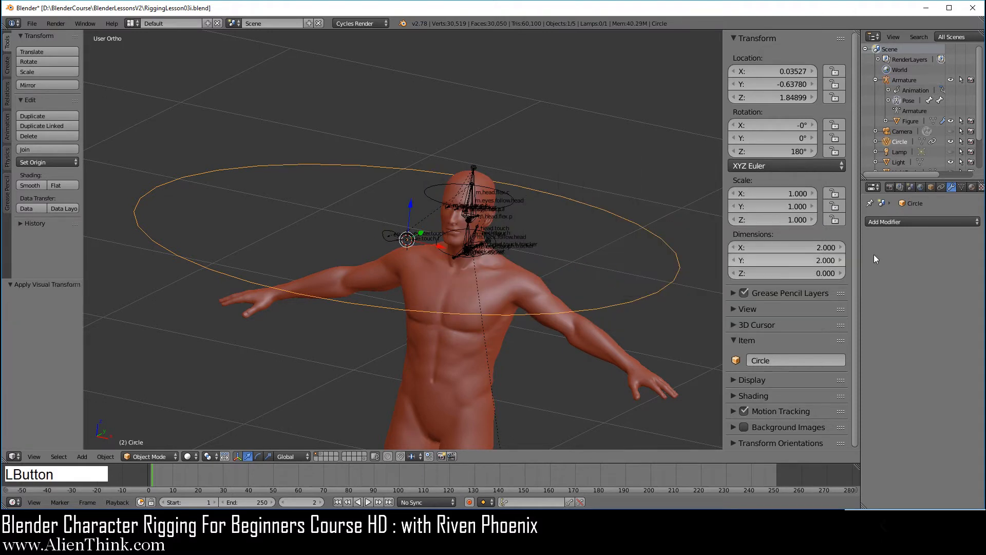
Disable the Copy Transforms constraint and rename the circle 'w.eye.touch.l'.
left_click(943, 188)
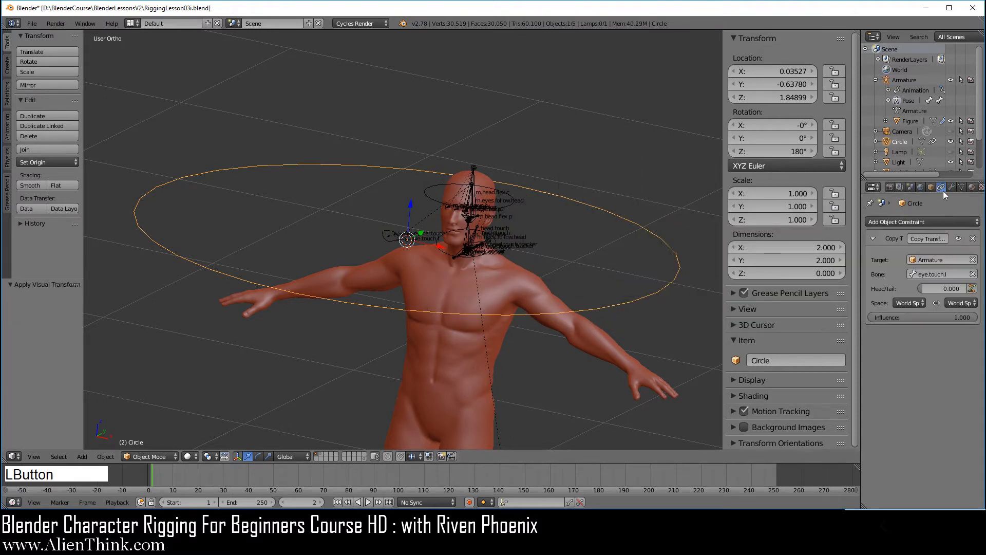
left_click(959, 238)
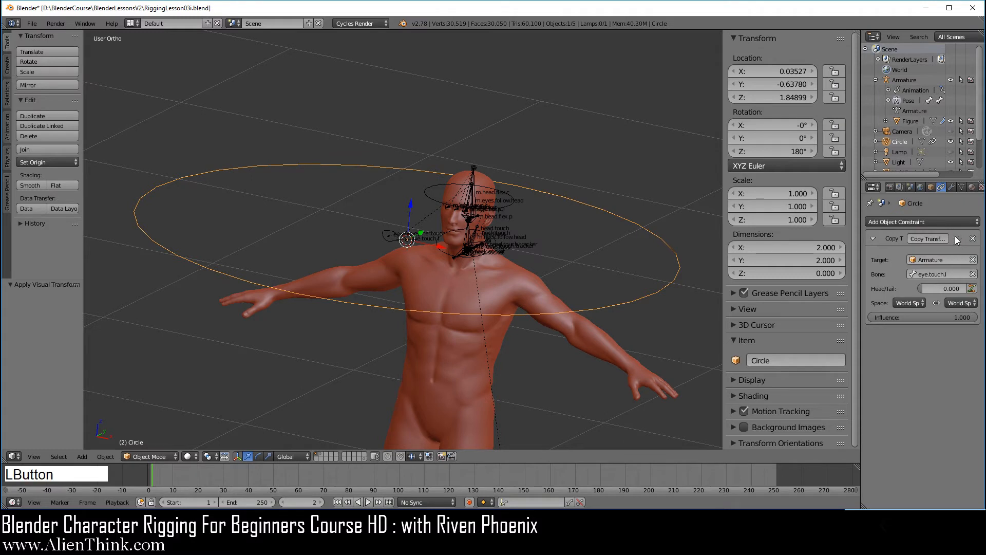
left_click(782, 360)
type("w")
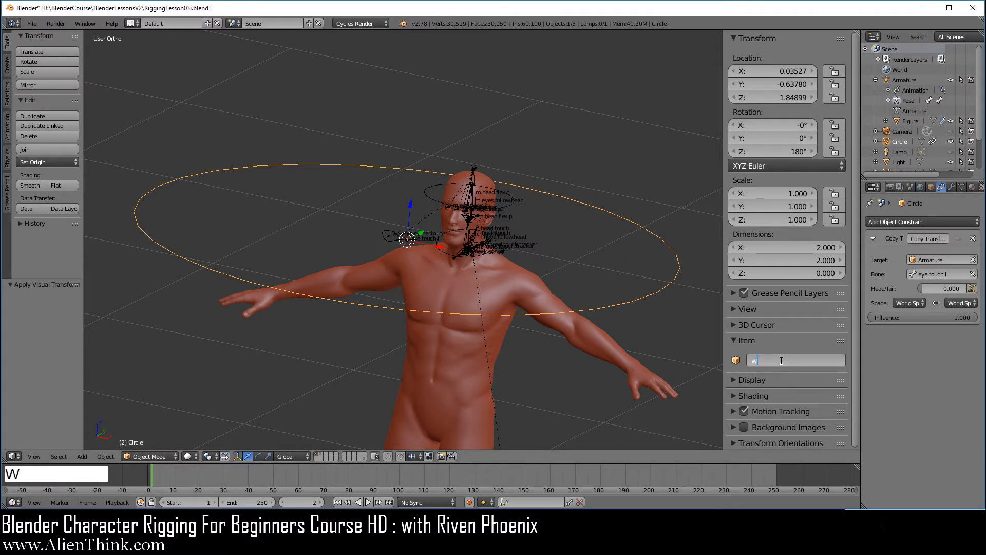
type(".eye.touch.l")
key("Return")
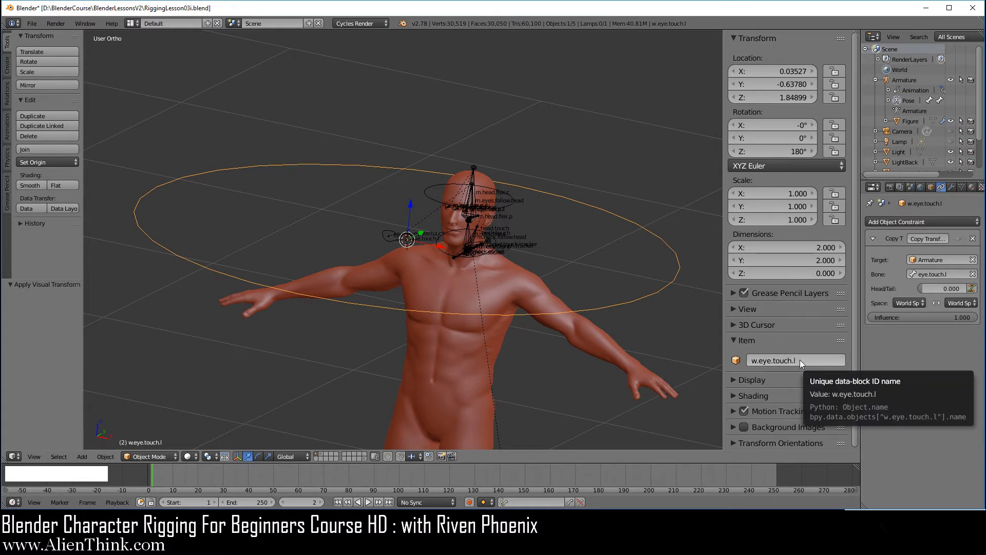
scroll(449, 266, "up", 2)
scroll(450, 270, "up", 4)
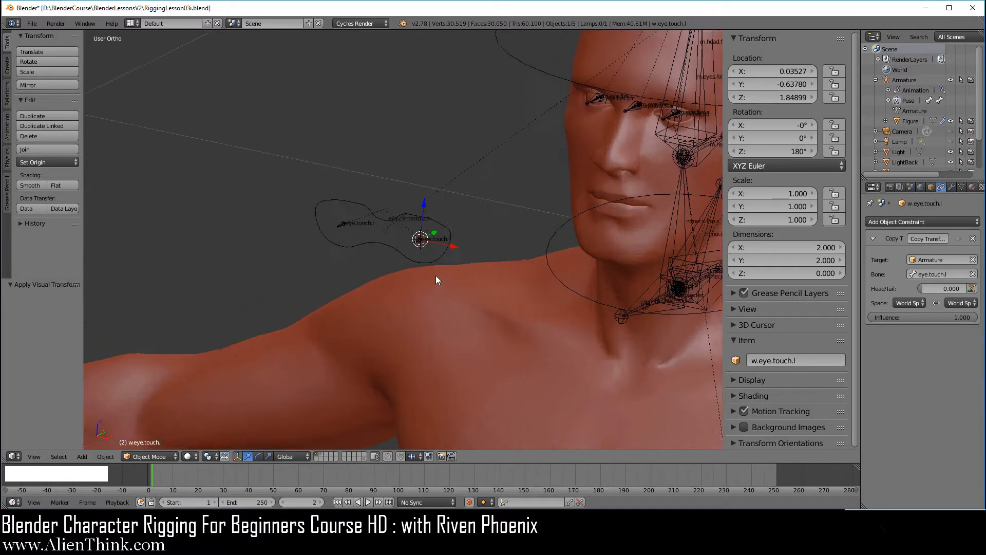
Set w.eye.touch.l as eye.touch.l's custom shape in Bone properties, then select the circle.
right_click(439, 245)
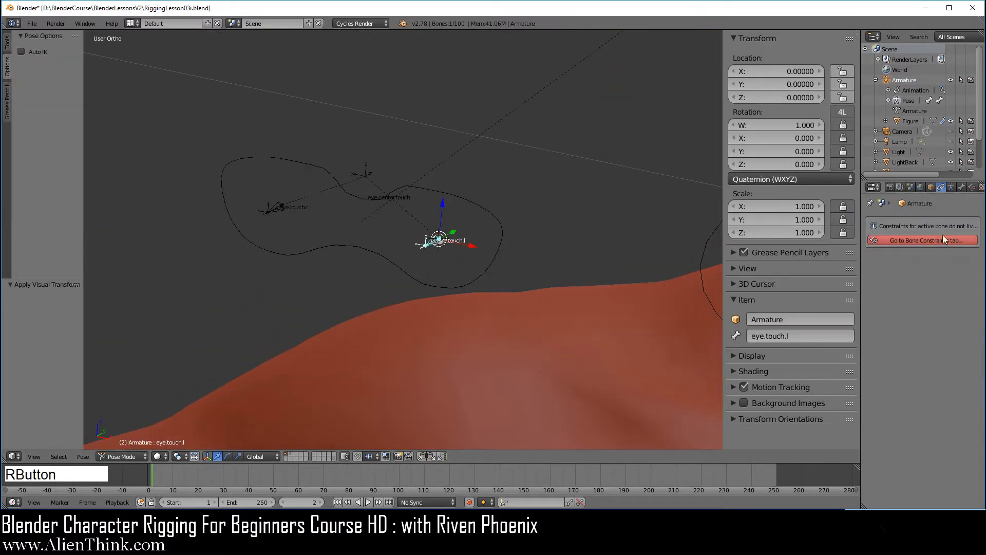
left_click(961, 188)
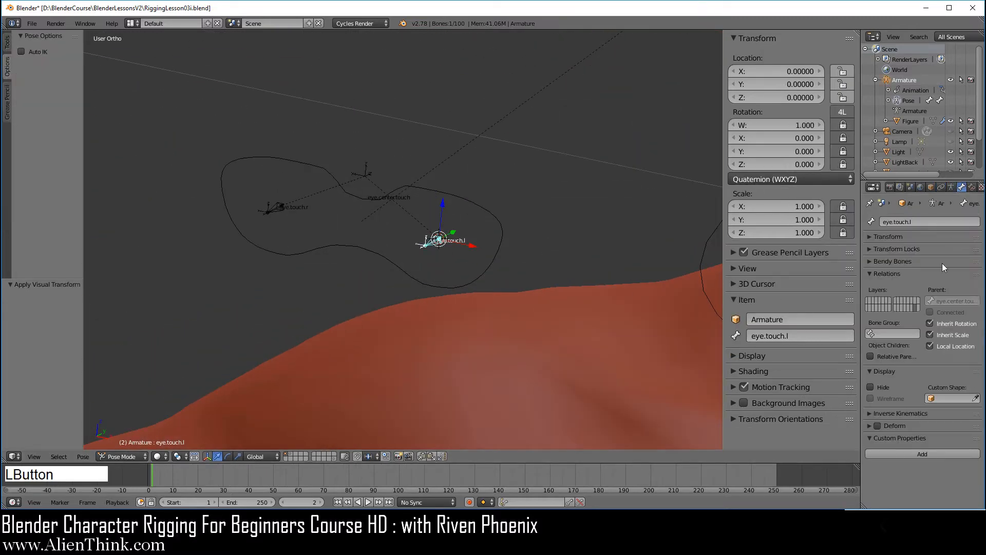
left_click(945, 399)
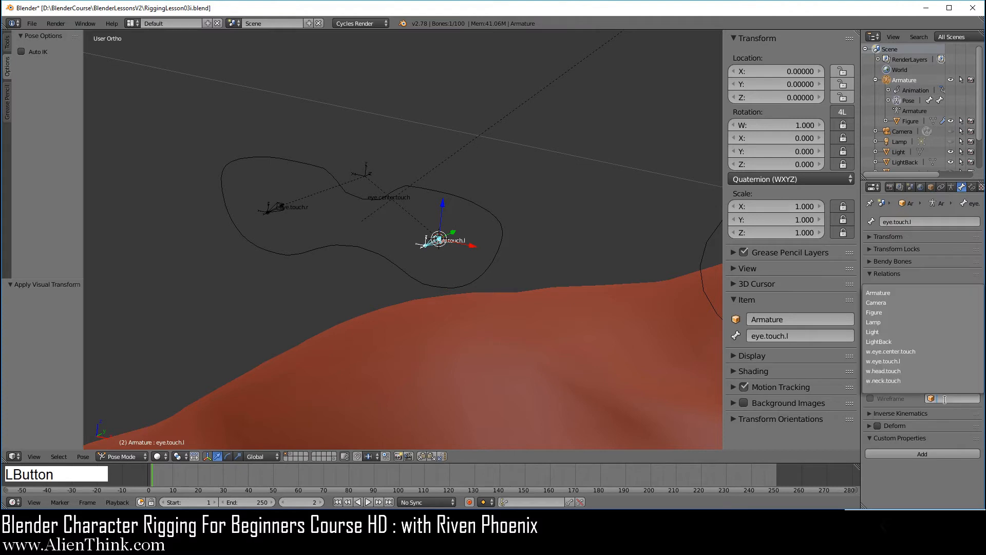
left_click(913, 360)
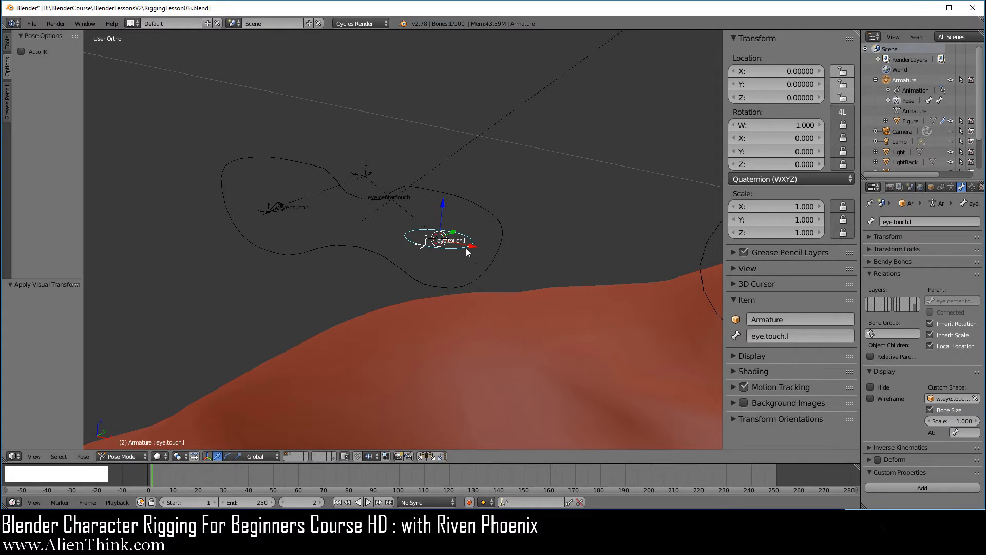
scroll(472, 269, "down", 2)
scroll(473, 270, "down", 4)
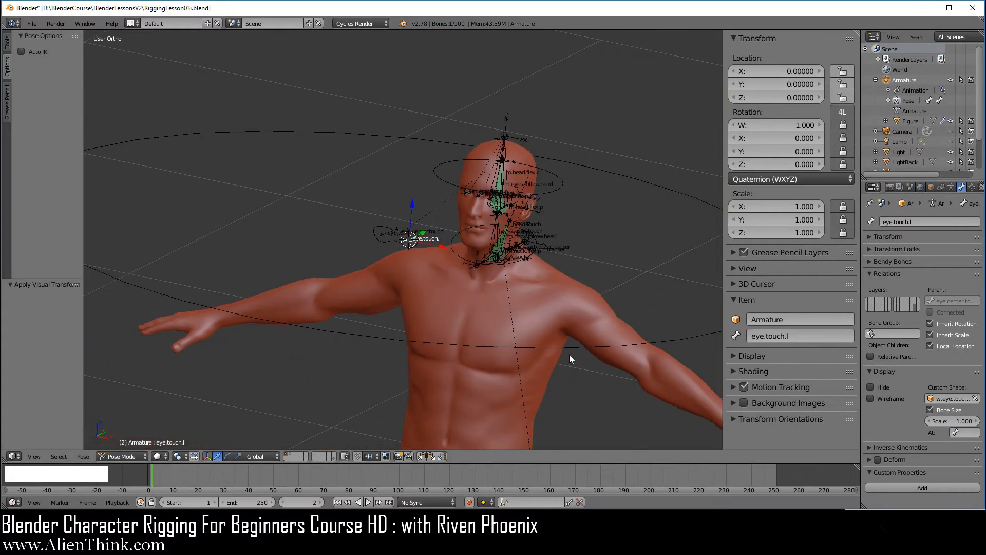
right_click(571, 348)
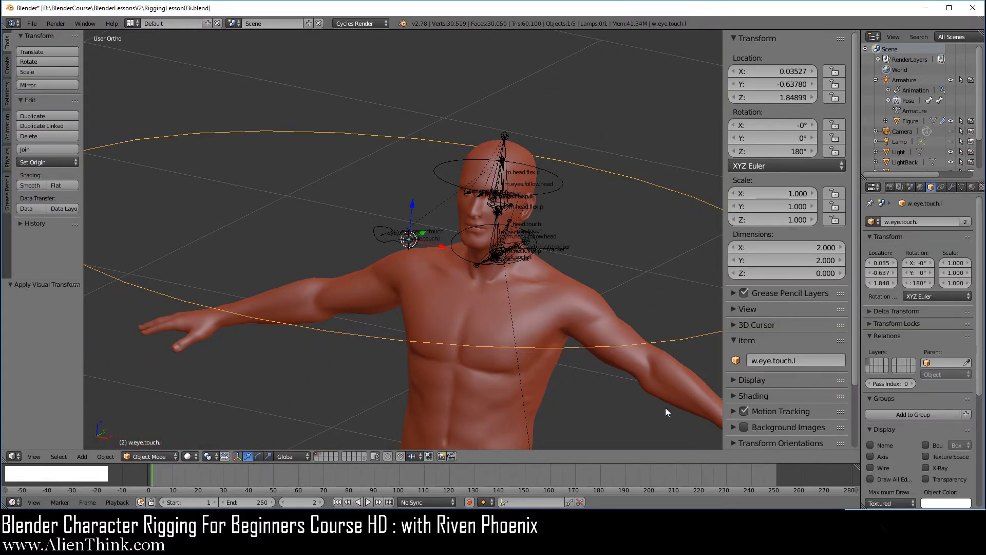
Scale the w.eye.touch.l circle down in three passes to about 0.021.
key("s")
left_click(431, 280)
scroll(433, 260, "up", 4)
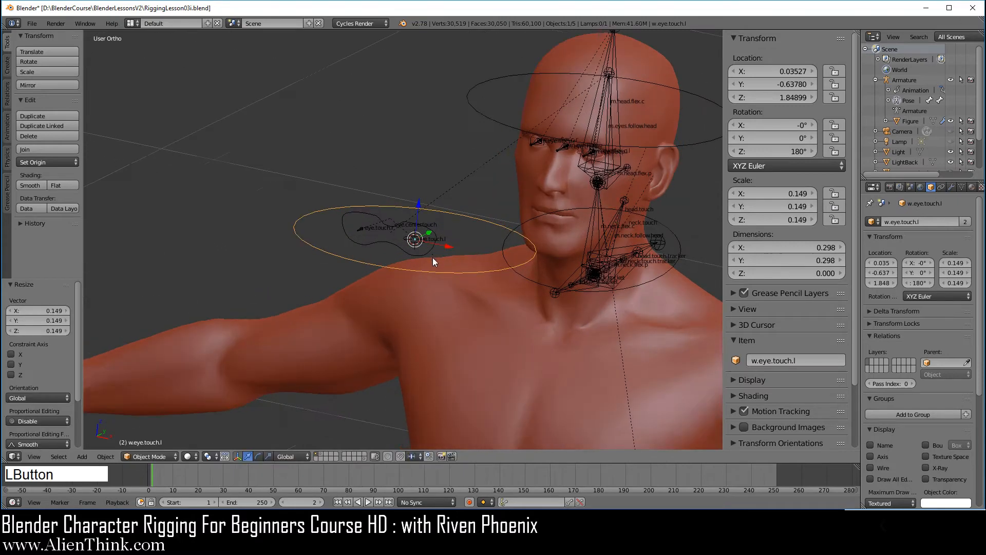
scroll(432, 259, "up", 5)
key("s")
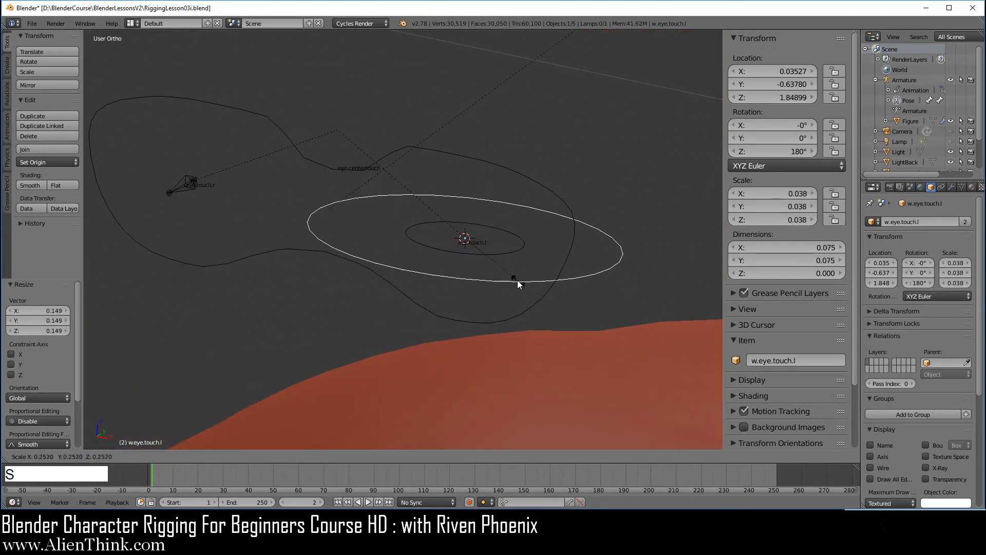
left_click(521, 281)
scroll(546, 282, "up", 3)
key("s")
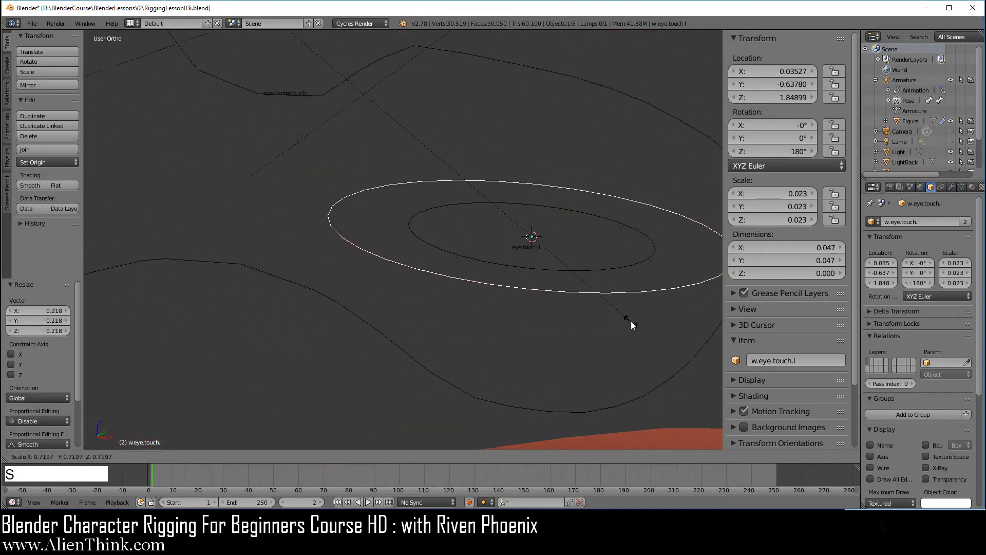
left_click(624, 307)
Rotate the circle's mesh -90° in Edit Mode so it stands upright facing front.
key("Tab")
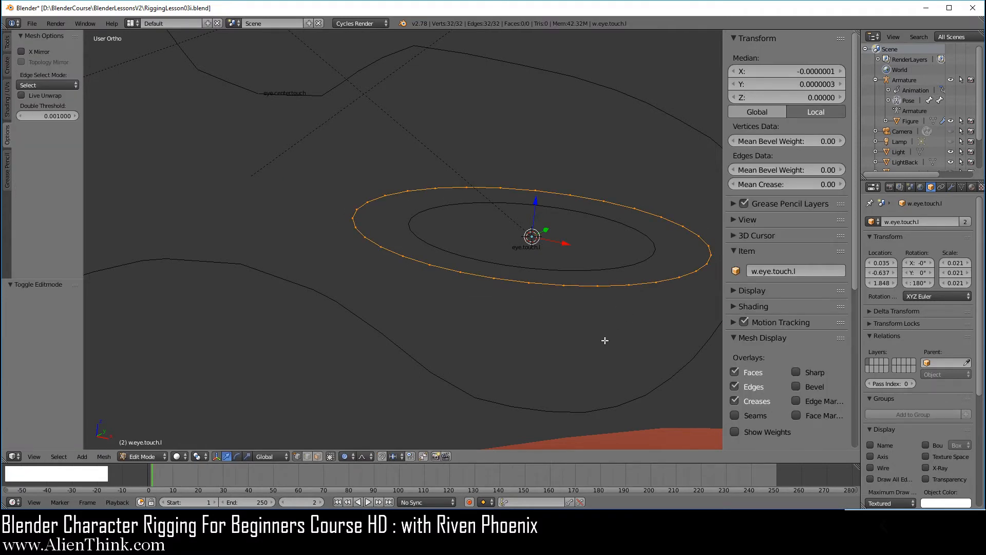
key("KP_3")
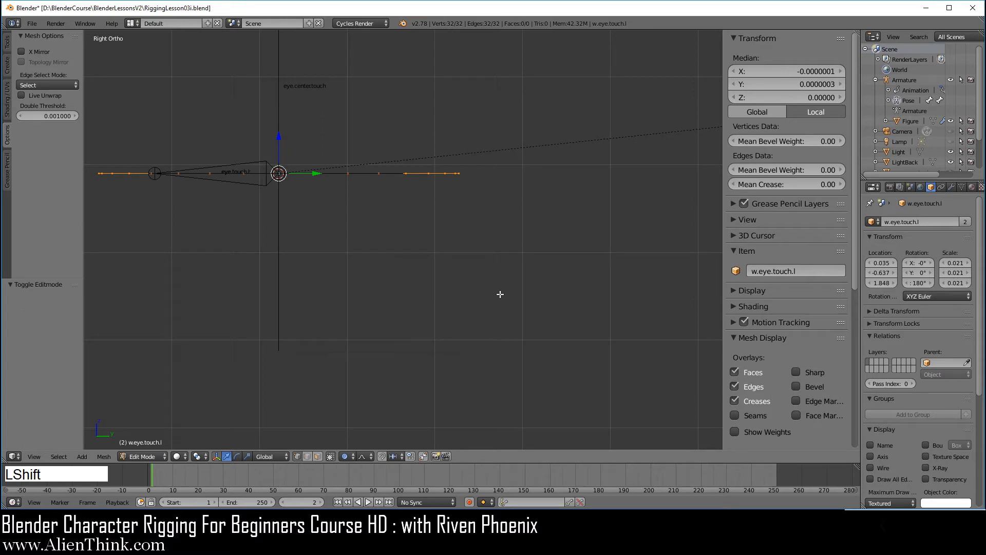
key("KP_Decimal")
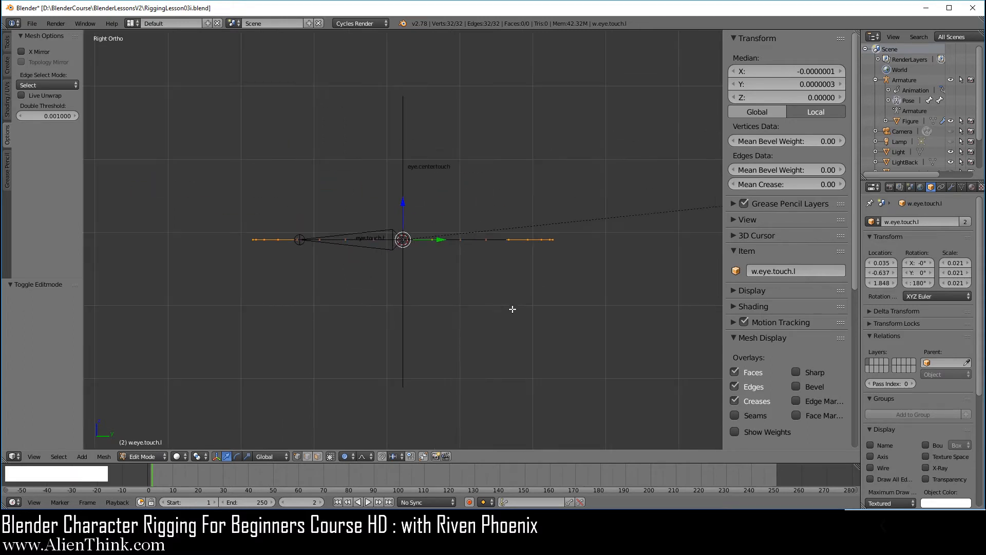
key("r")
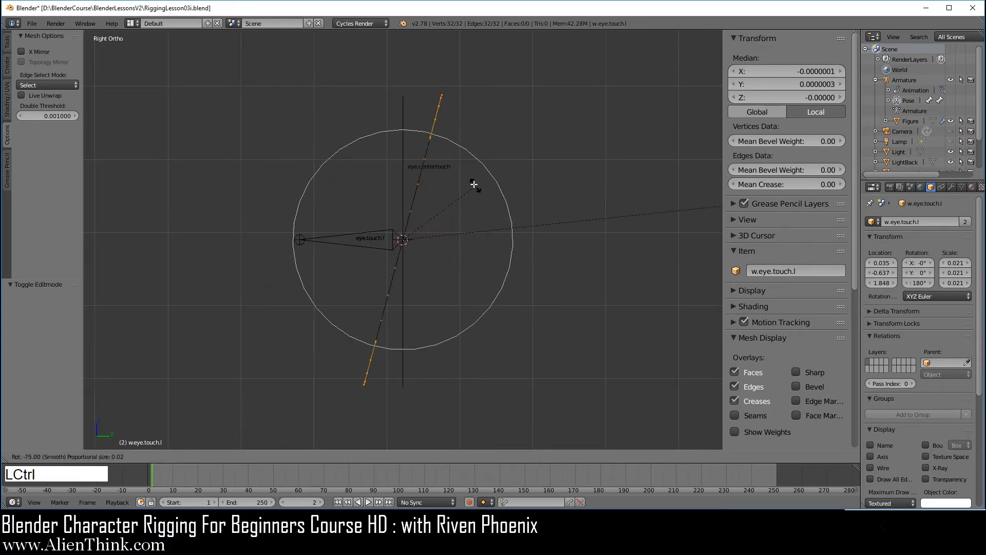
left_click(458, 168, "ctrl")
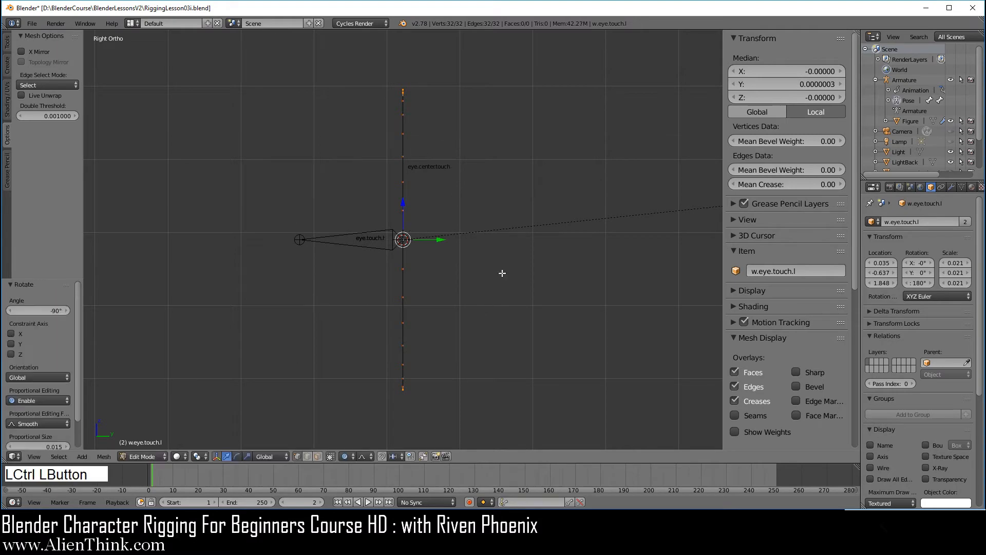
key("1")
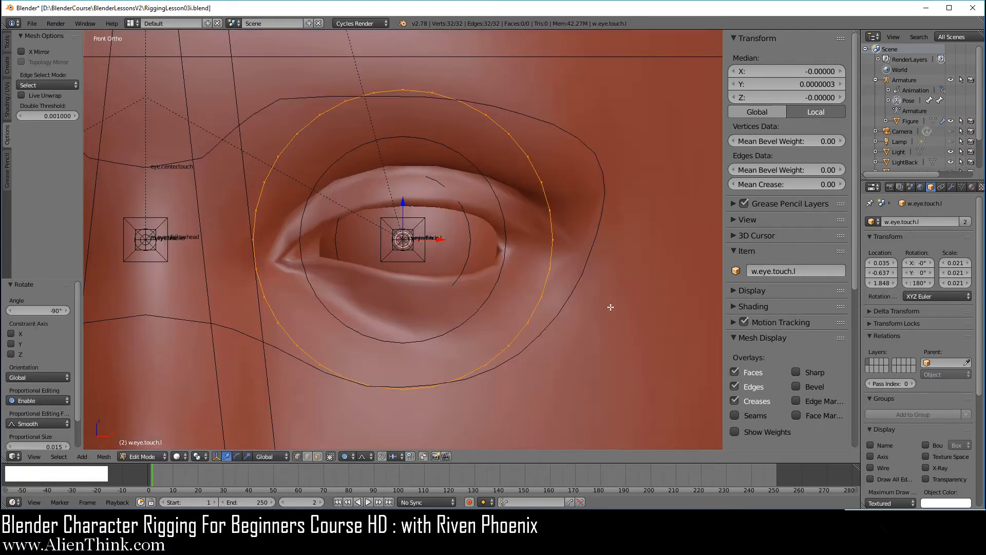
Scale the eye ring object to 0.016, then shrink its vertices to 0.740 in Edit Mode.
key("Tab")
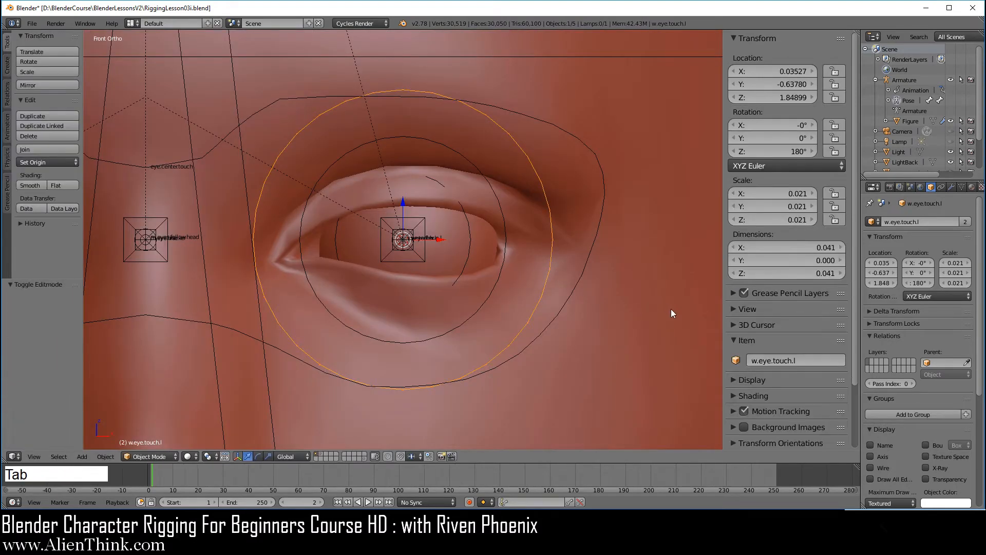
key("s")
left_click(622, 293)
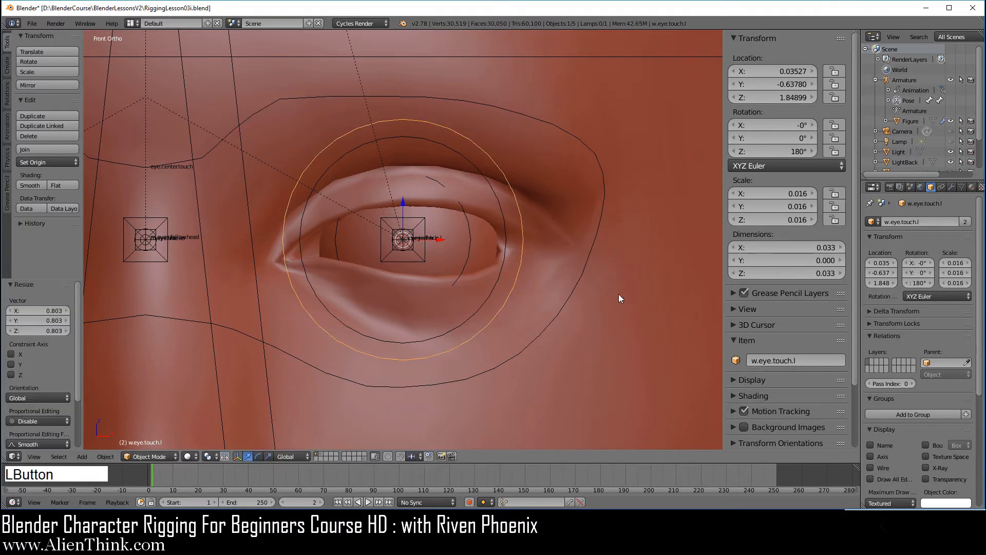
key("Tab")
key("s")
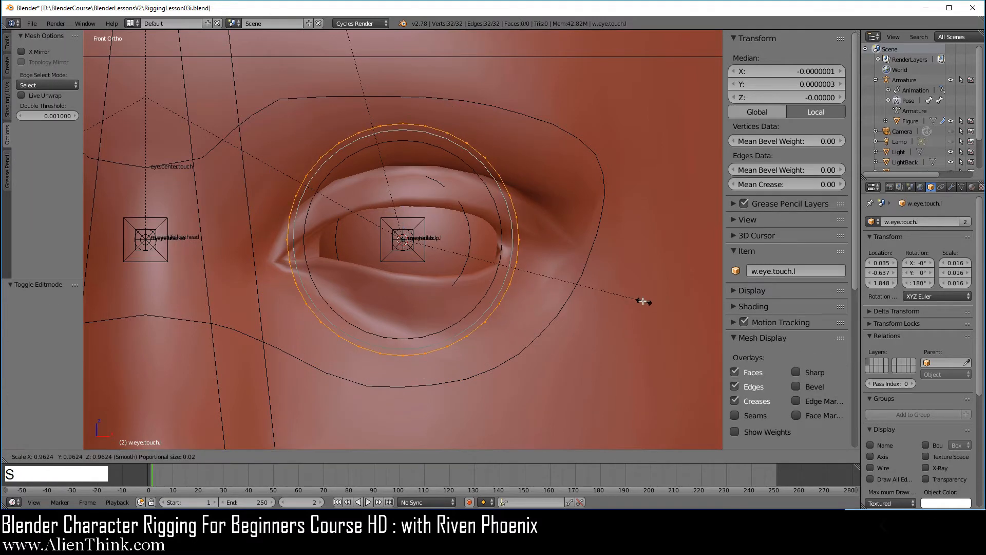
left_click(589, 286)
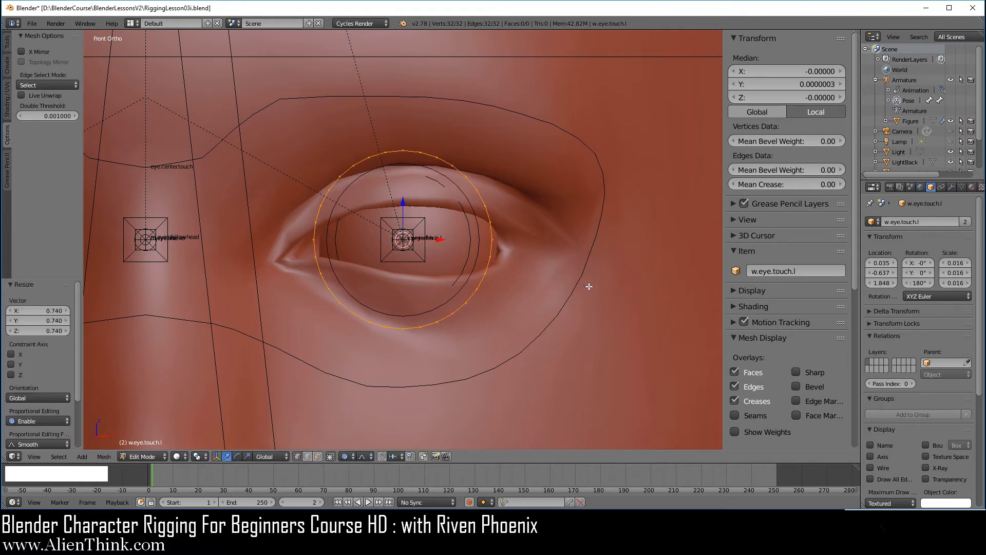
Back in Object Mode, check the ring's fit from the front view and duplicate it.
key("Tab")
scroll(534, 295, "down", 3)
middle_click_drag(535, 295, 449, 270)
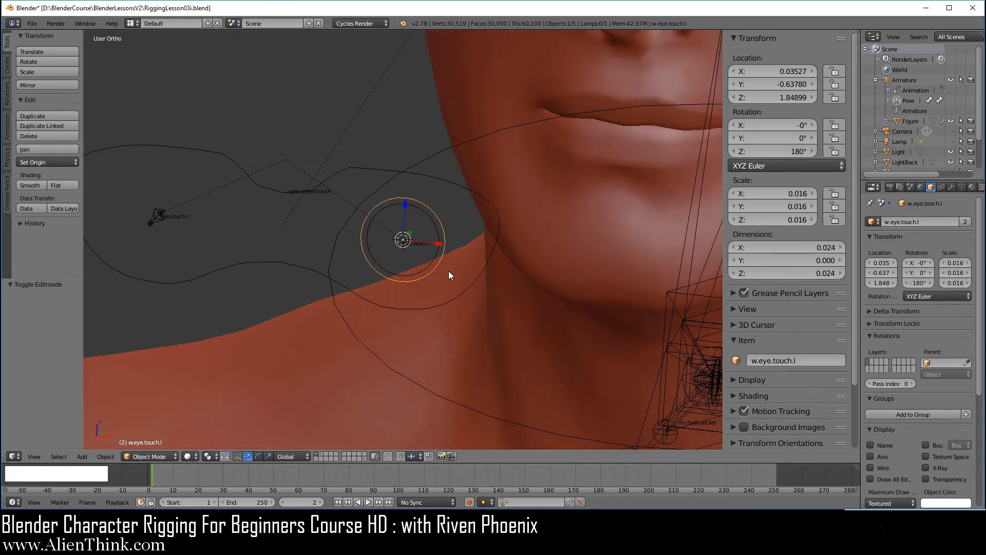
key("KP_1")
scroll(455, 256, "up", 3)
middle_click_drag(379, 260, 554, 255, "shift")
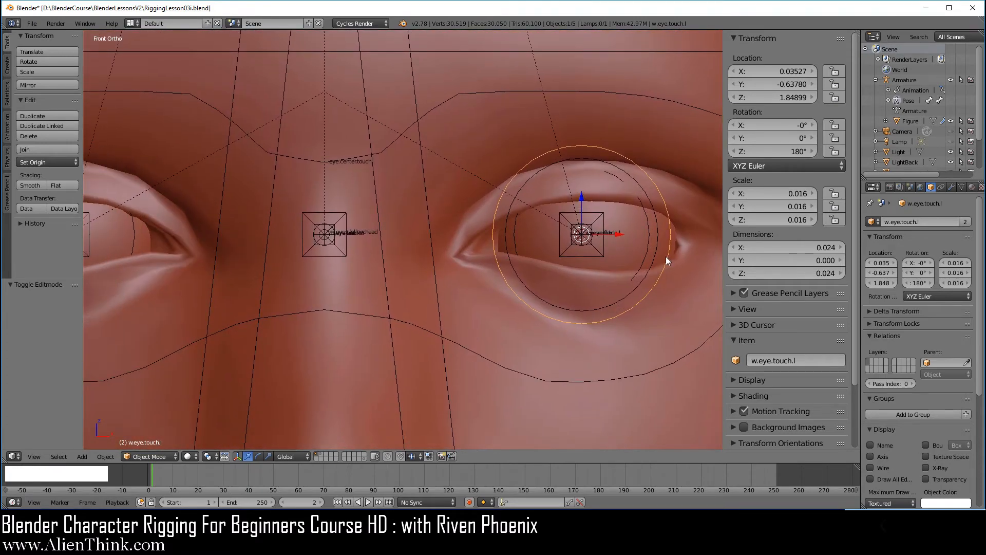
key("shift+d")
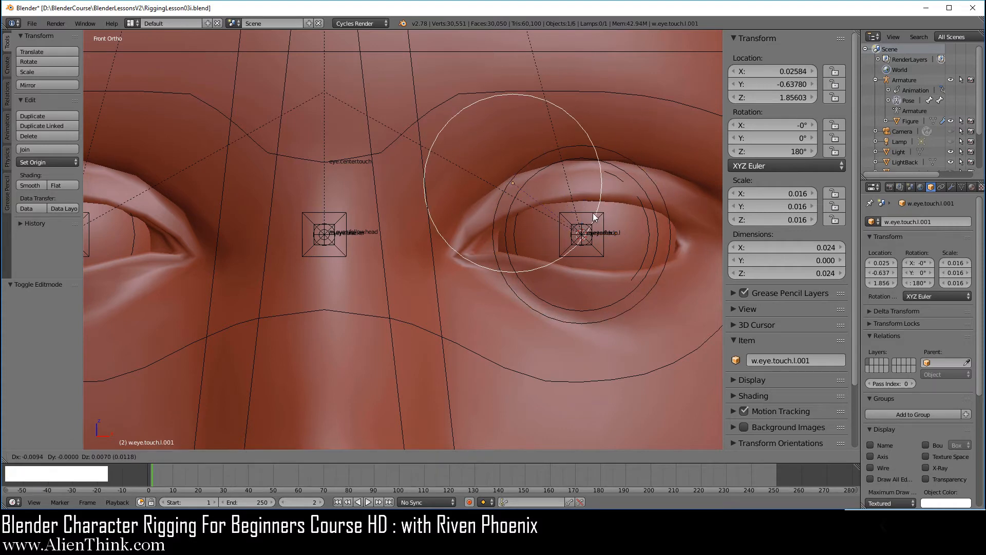
Drop the duplicate ring on the centre eye bone and delete its Copy Transforms constraint.
left_click(402, 231)
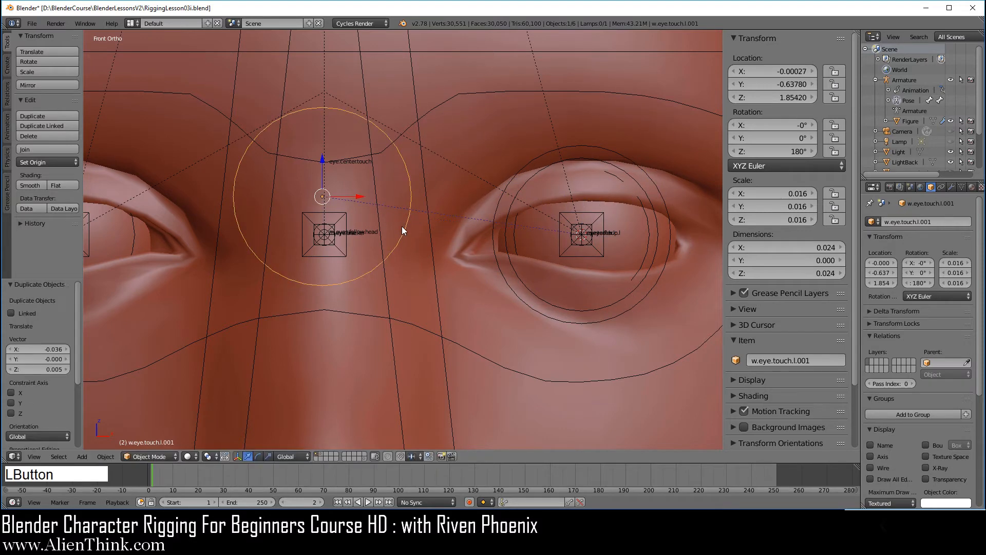
left_click(941, 187)
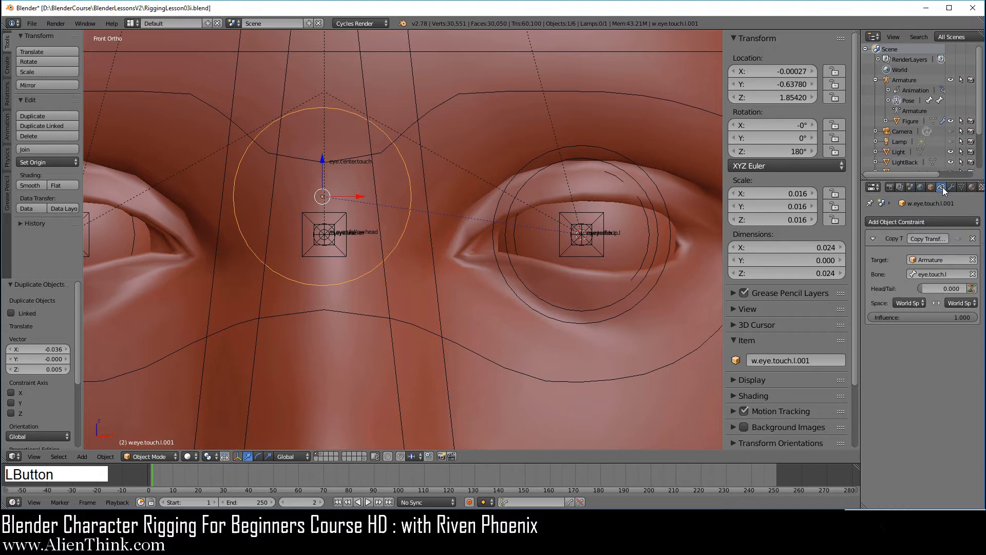
left_click(973, 239)
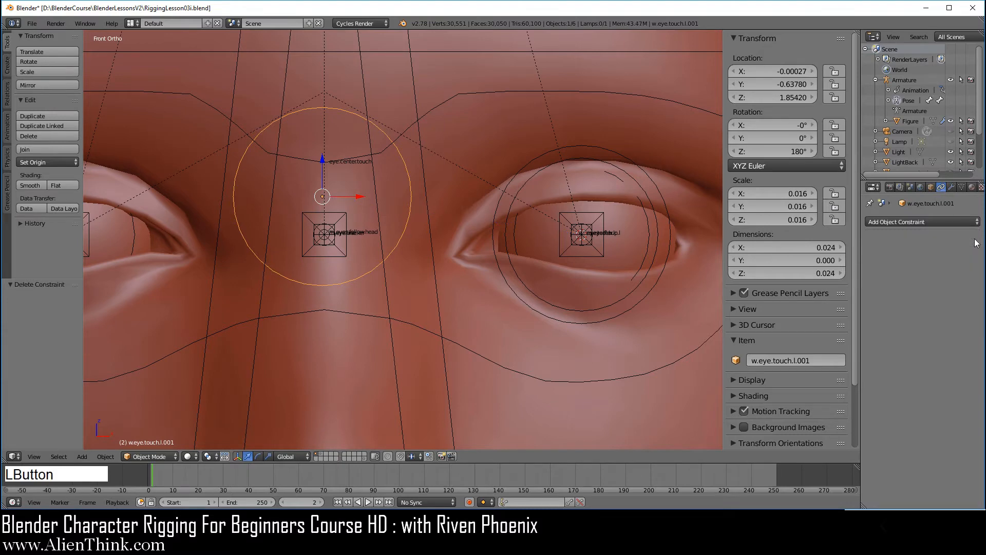
middle_click_drag(378, 230, 523, 223, "shift")
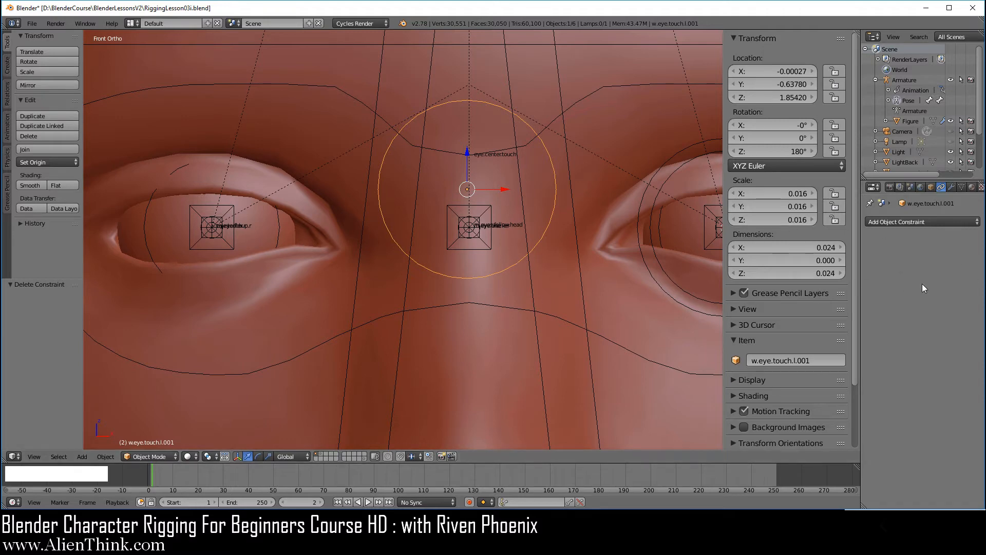
middle_click_drag(413, 275, 452, 232, "shift")
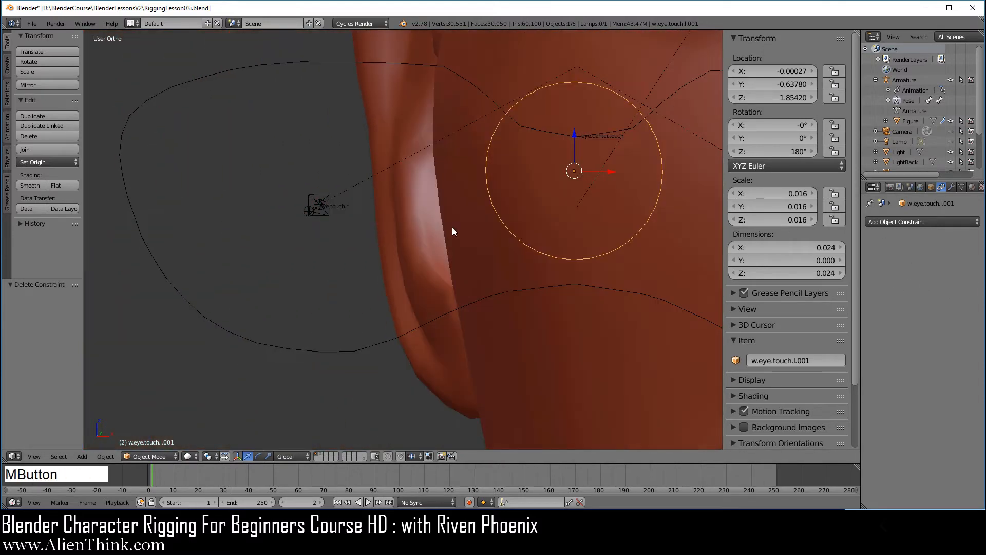
Snap the duplicate ring onto the eye.touch.r bone using the 3D cursor.
right_click(319, 205)
key("shift+s")
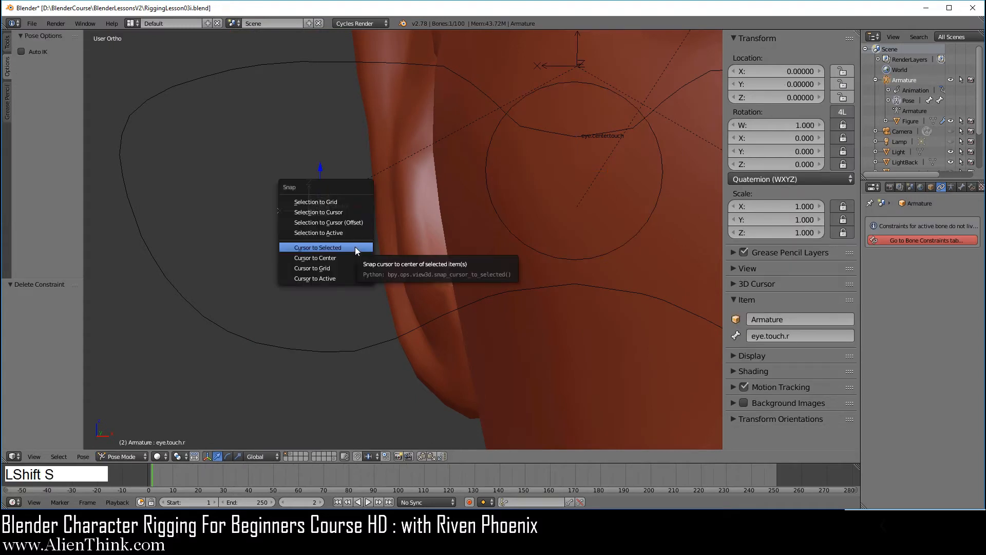
left_click(356, 249)
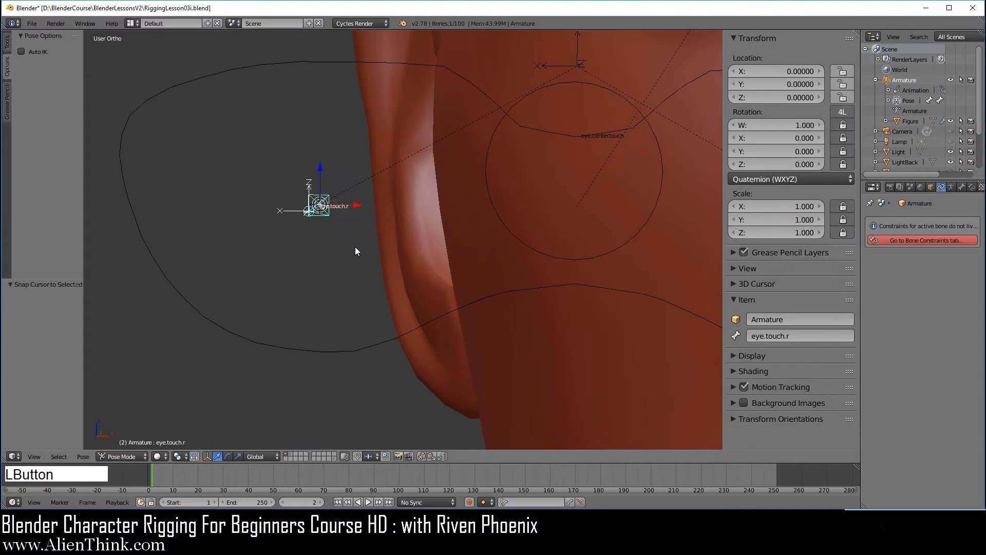
right_click(538, 248)
key("shift+s")
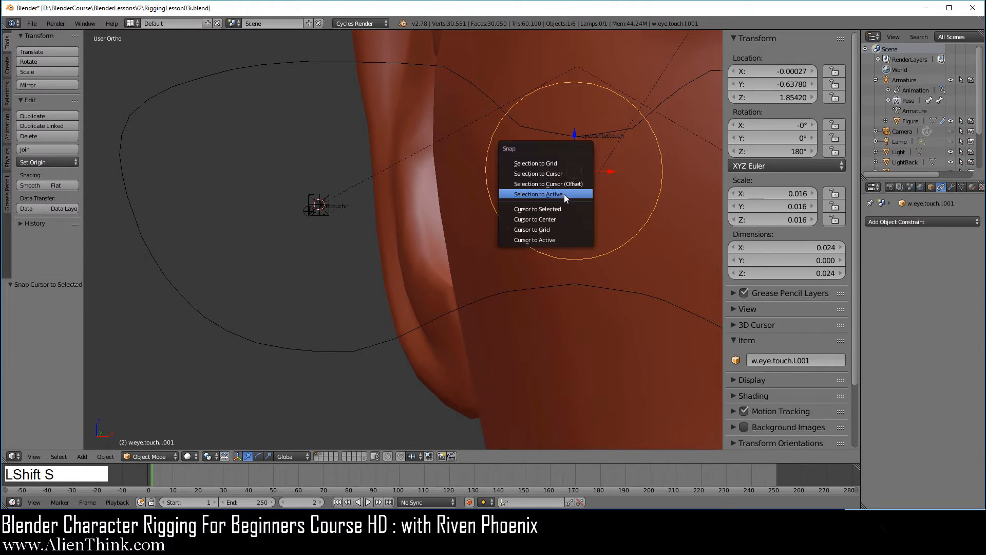
left_click(561, 173)
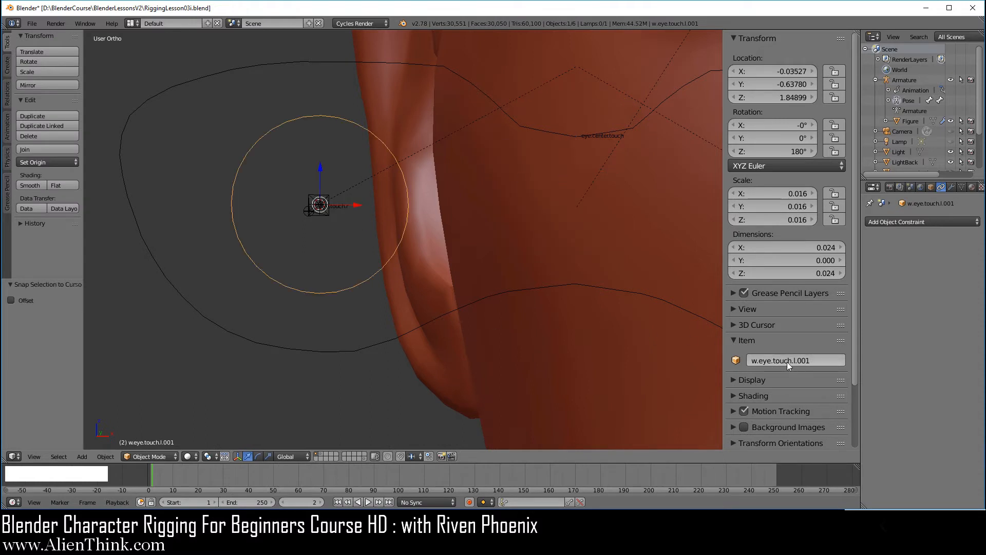
Rename the duplicate ring from w.eye.touch.l.001 to w.eye.touch.r.
left_click(811, 362)
left_click_drag(794, 358, 823, 359)
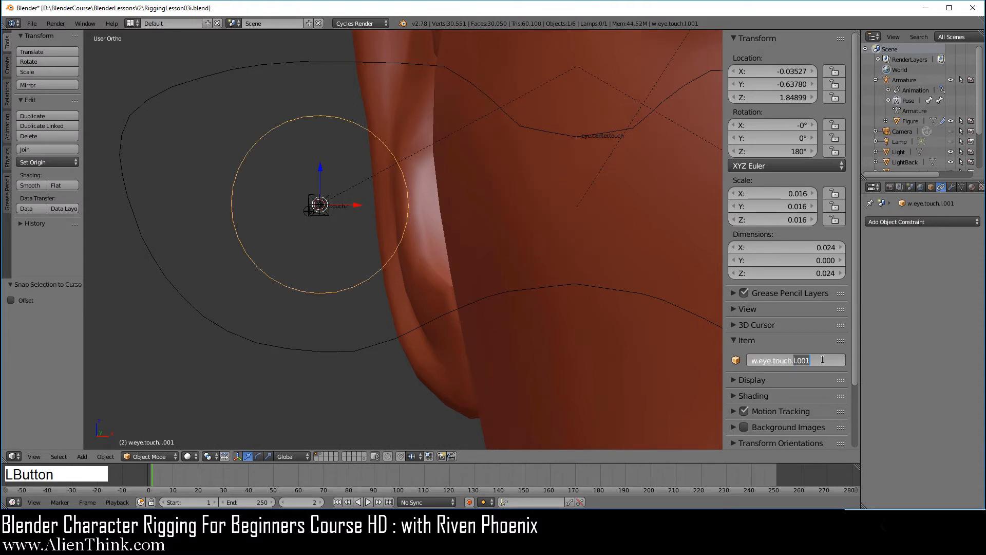
type("r")
key("Return")
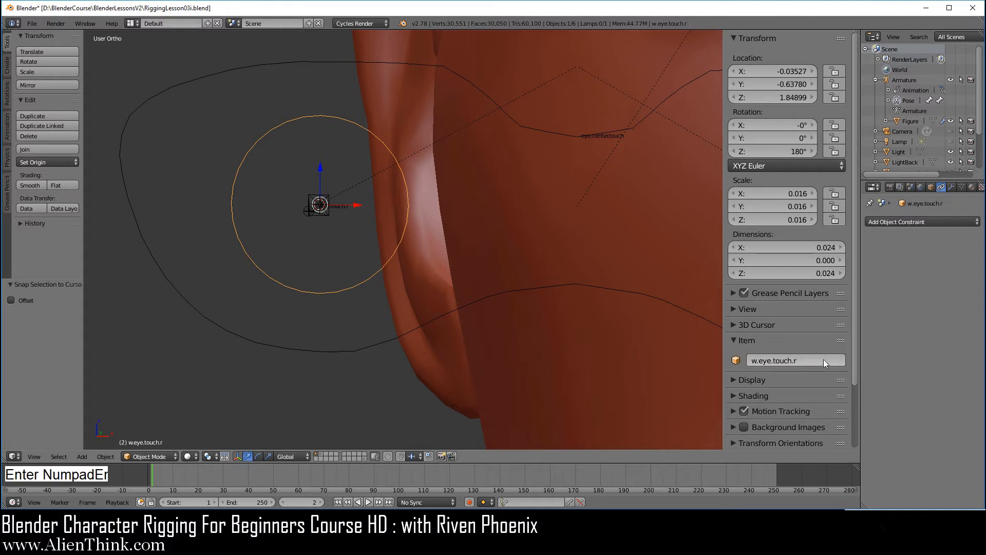
In Pose Mode, set the eye.touch.r bone's custom shape to w.eye.touch.r.
right_click(322, 211)
key("ctrl+Tab")
left_click(963, 188)
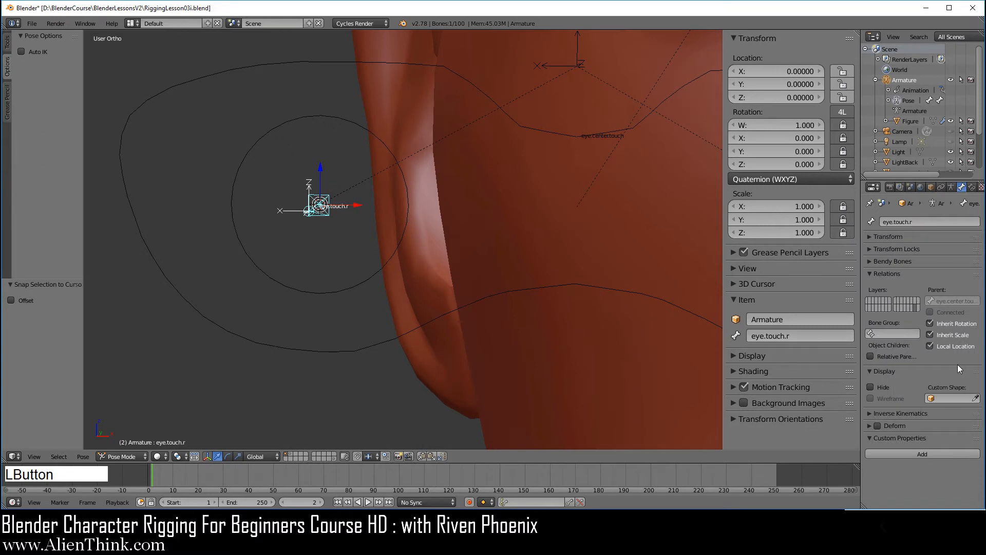
left_click(954, 398)
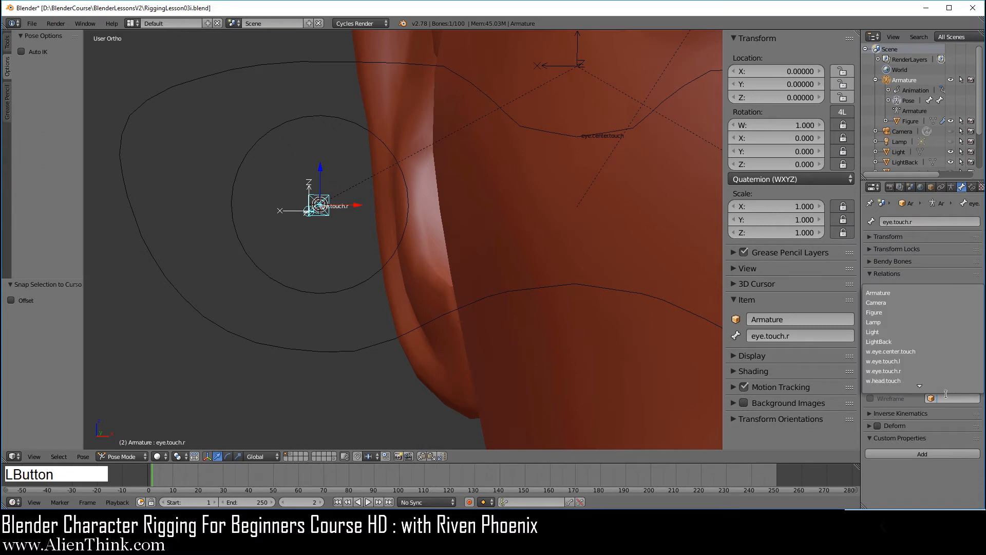
left_click(917, 371)
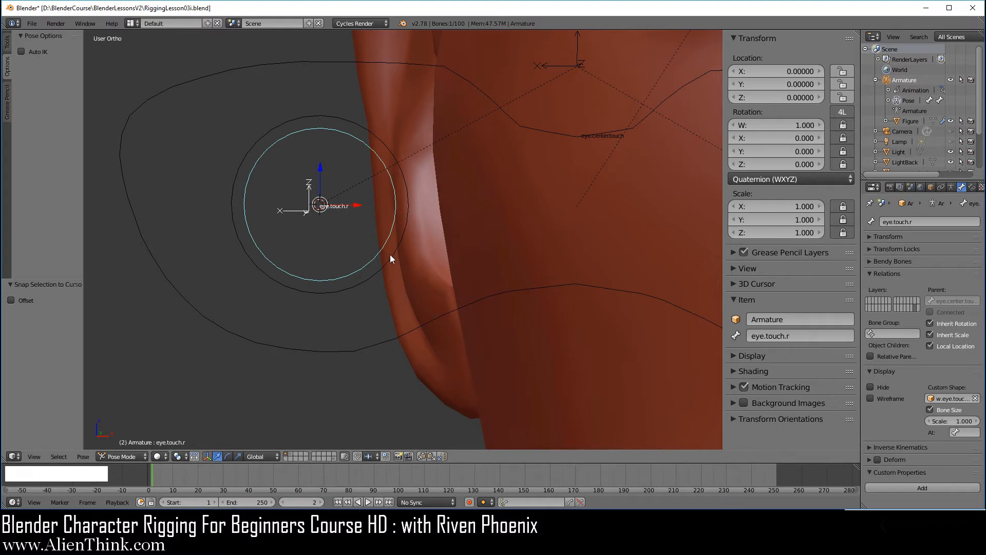
View the face from the front and select the eye.touch.l control to compare both rings.
scroll(516, 246, "down", 3)
middle_click_drag(516, 246, 537, 283, "shift")
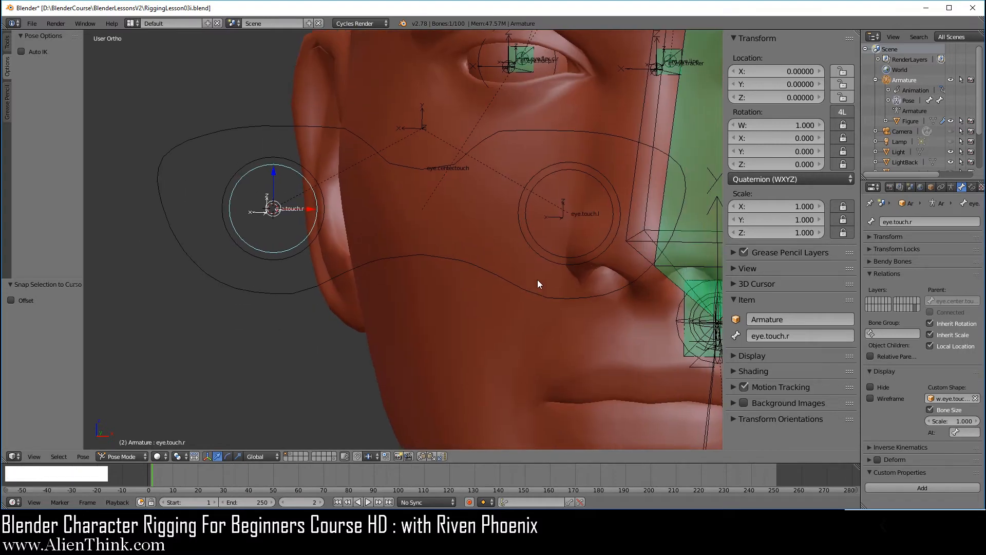
key("KP_1")
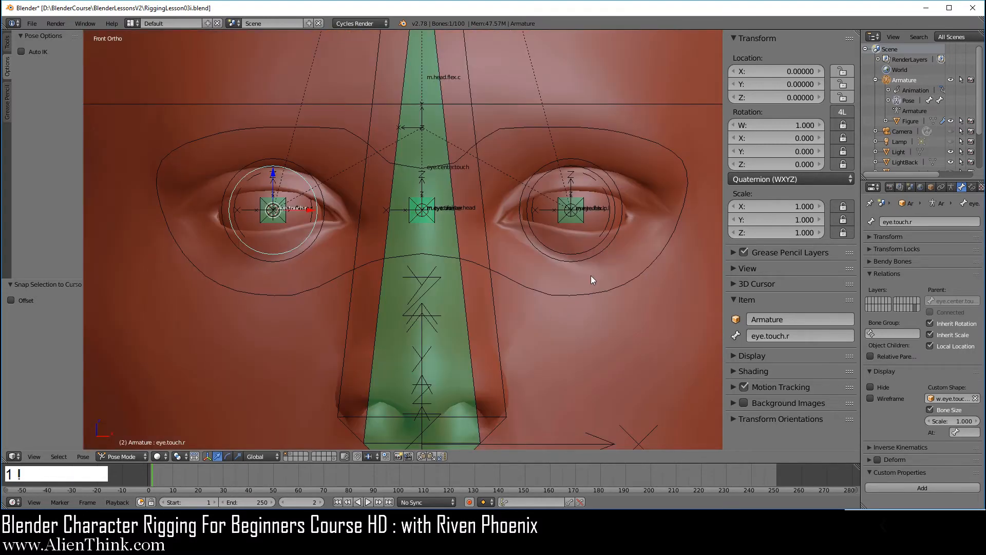
right_click(607, 248)
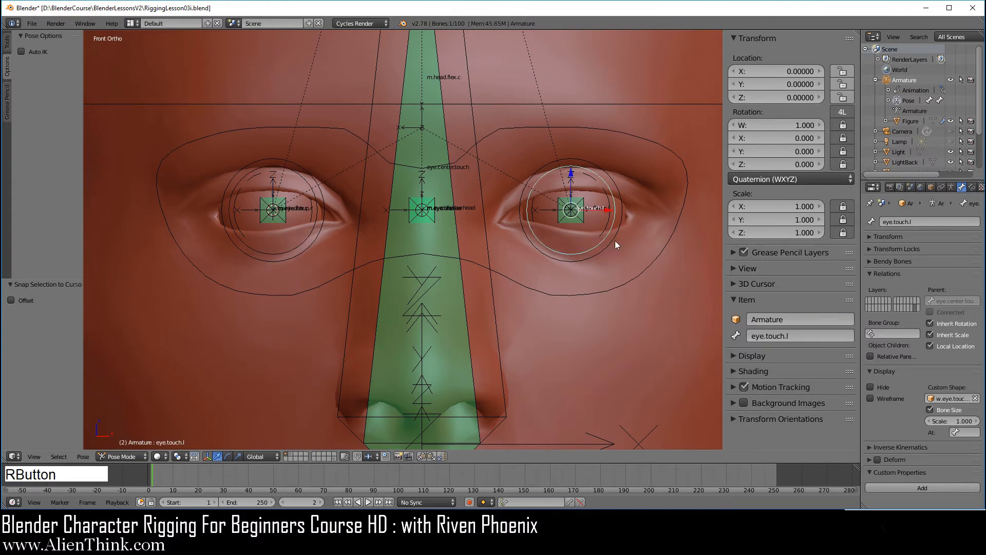
scroll(622, 245, "up", 3)
middle_click_drag(631, 249, 554, 257, "shift")
Move w.eye.touch.l and w.eye.touch.r to layer 20 and keep that layer visible.
right_click(612, 262)
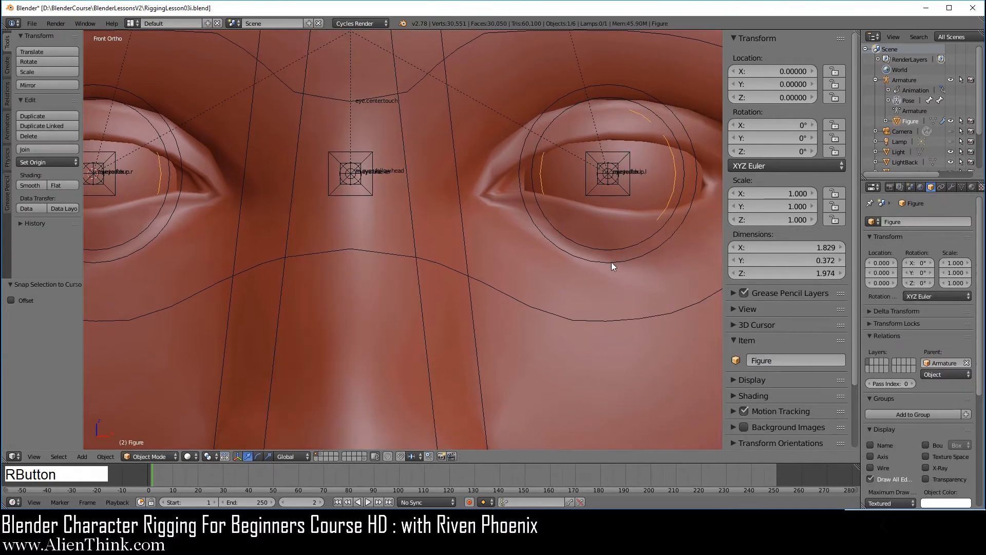
right_click(610, 263)
scroll(408, 267, "down", 2)
middle_click_drag(408, 271, 524, 222, "shift")
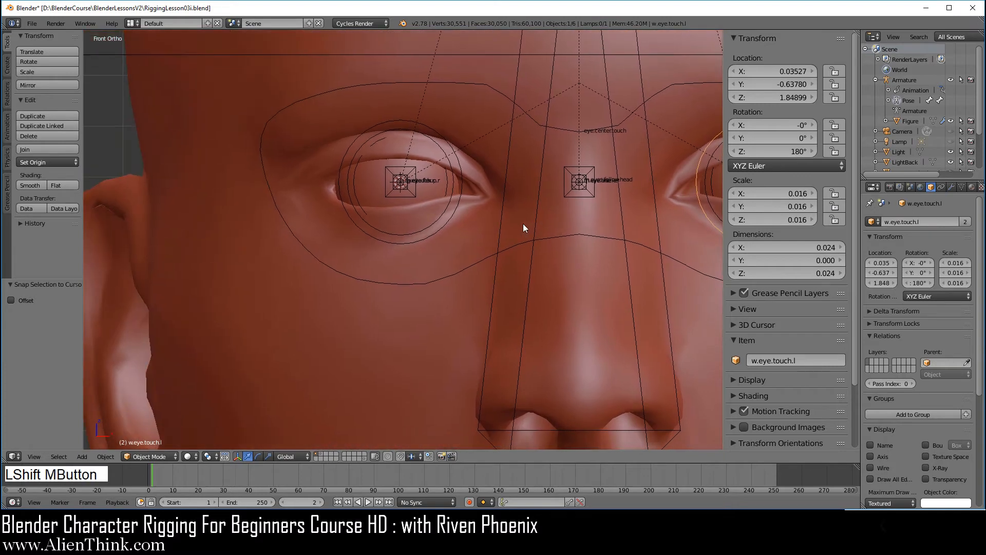
scroll(372, 306, "up", 4)
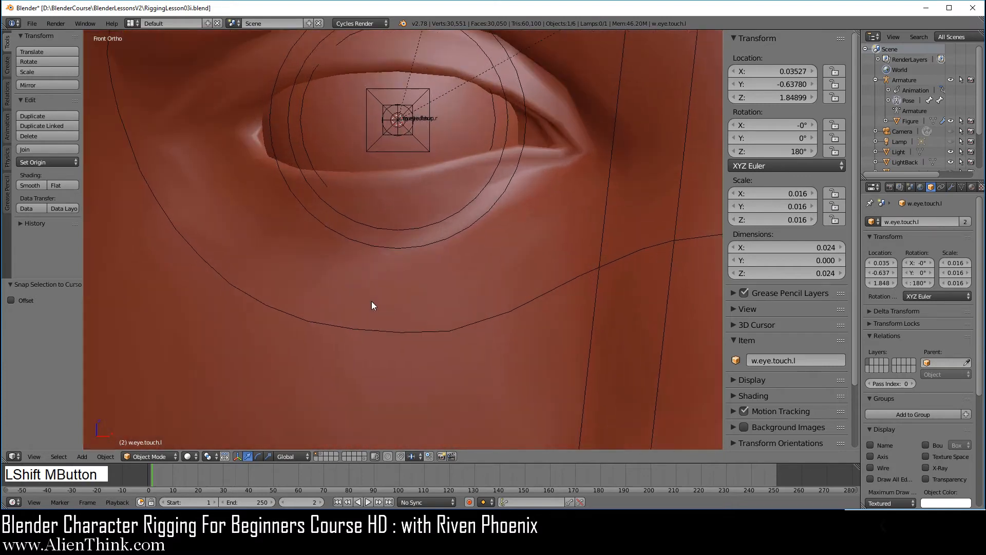
right_click(392, 247, "shift")
scroll(464, 303, "down", 4)
key("m")
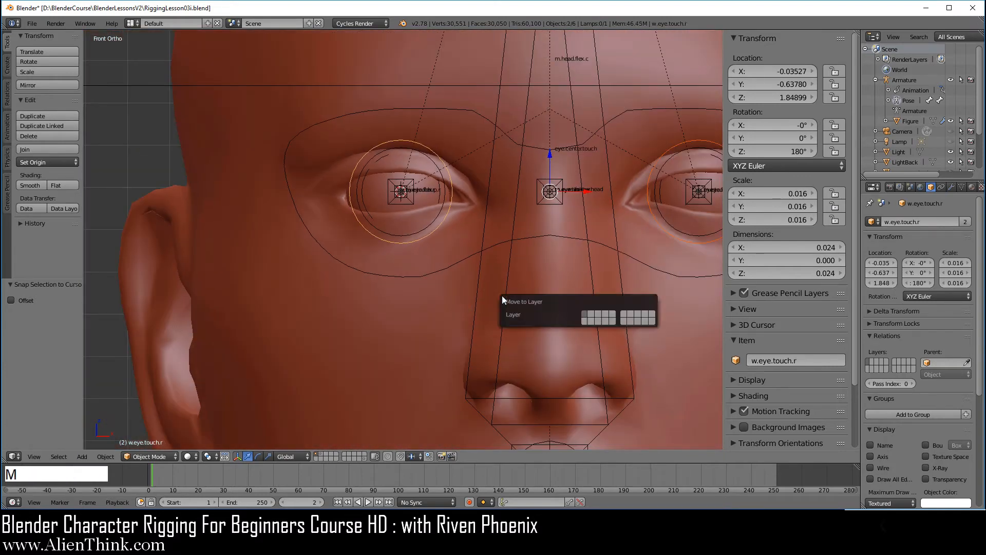
left_click(651, 320)
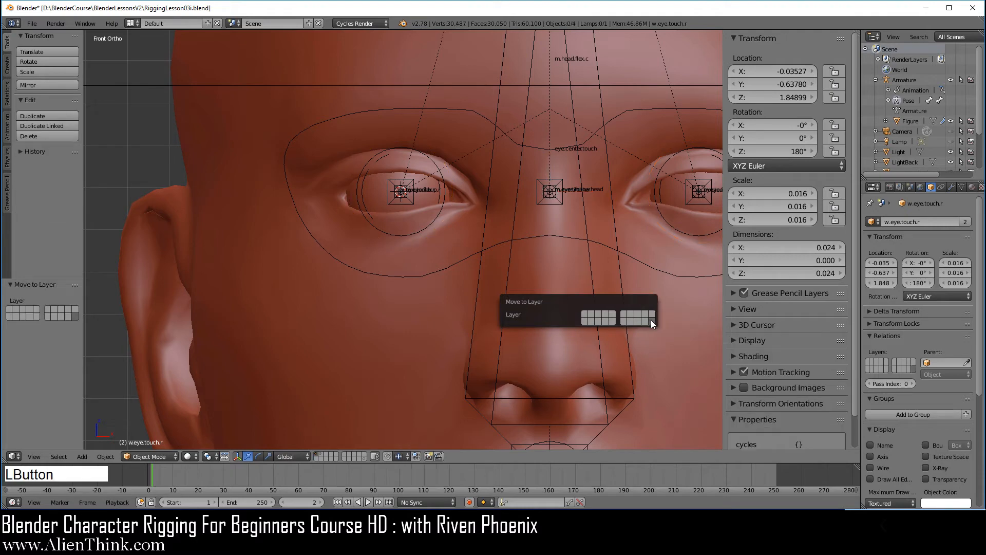
left_click(365, 455, "shift")
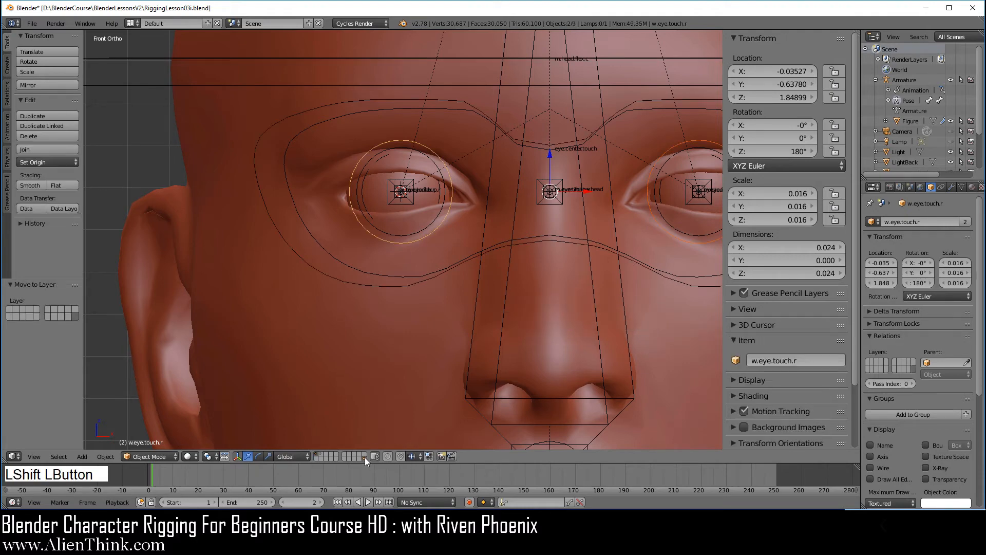
right_click(344, 282)
middle_click_drag(557, 298, 450, 340, "shift")
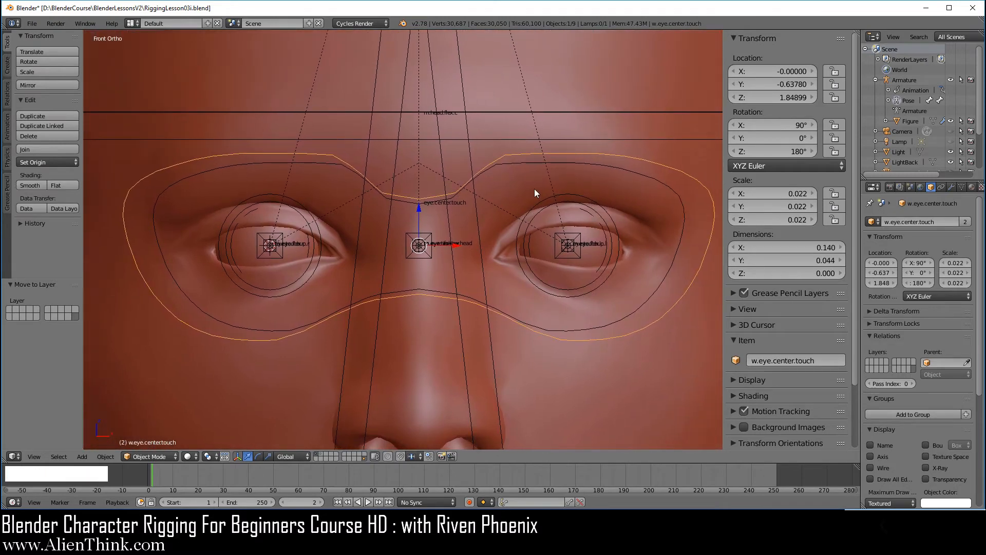
Raise two outer brow vertices of w.eye.center.touch proportionally, then hide the shape-object layer.
key("Tab")
right_click_drag(570, 156, 562, 143)
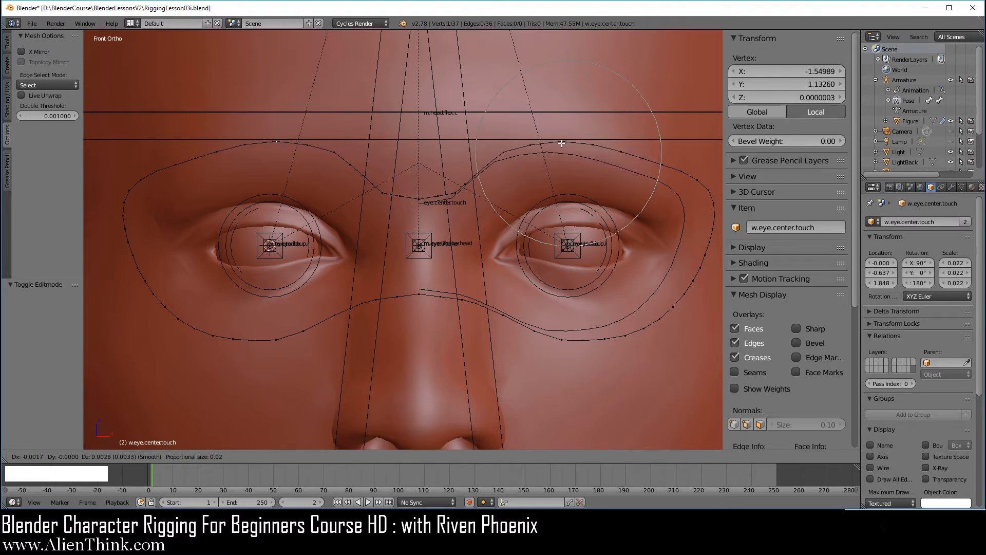
left_click(562, 144)
right_click_drag(648, 161, 650, 152)
left_click(650, 152)
key("Tab")
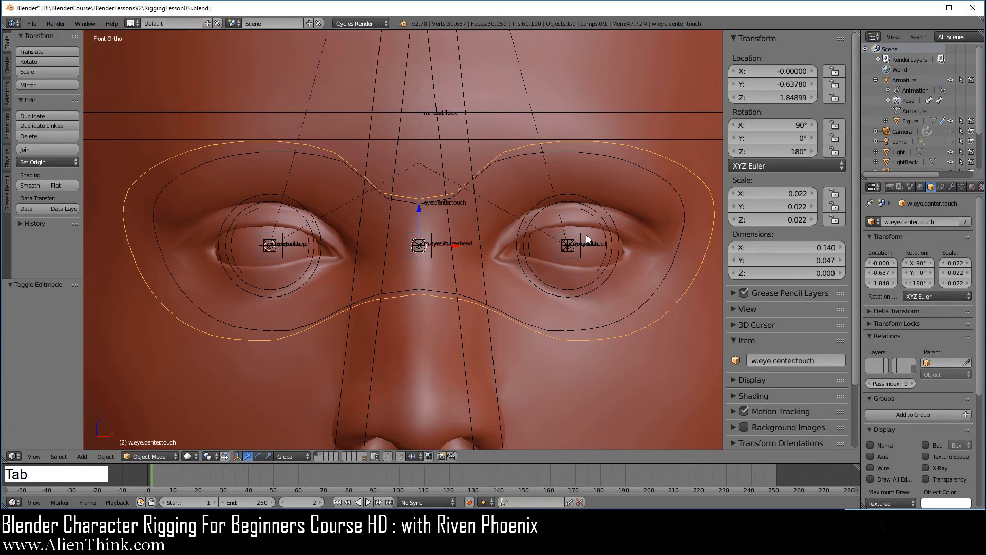
middle_click_drag(543, 227, 501, 258)
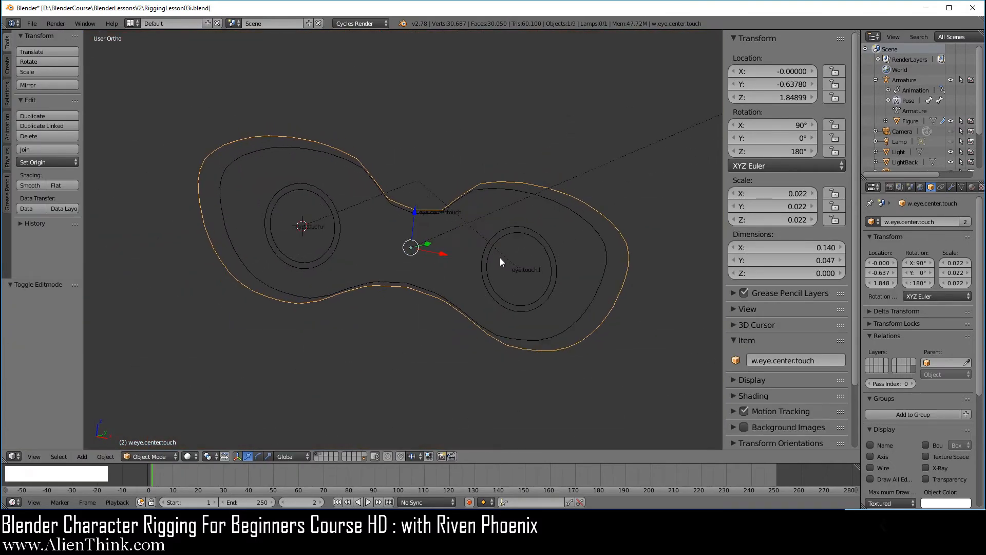
left_click(317, 455)
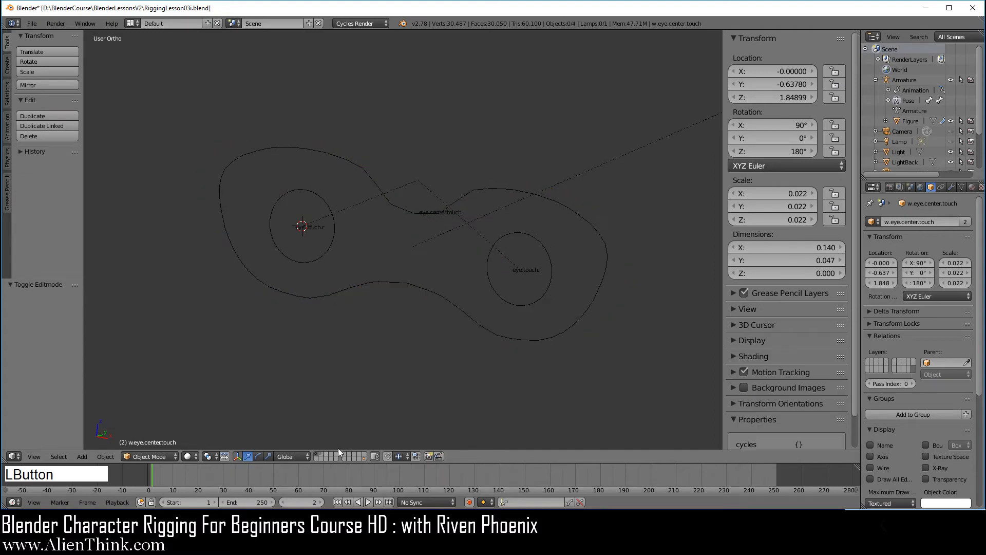
Move the eye.center.touch, eye.touch.l and eye.touch.r bones to a separate bone layer.
right_click(495, 247)
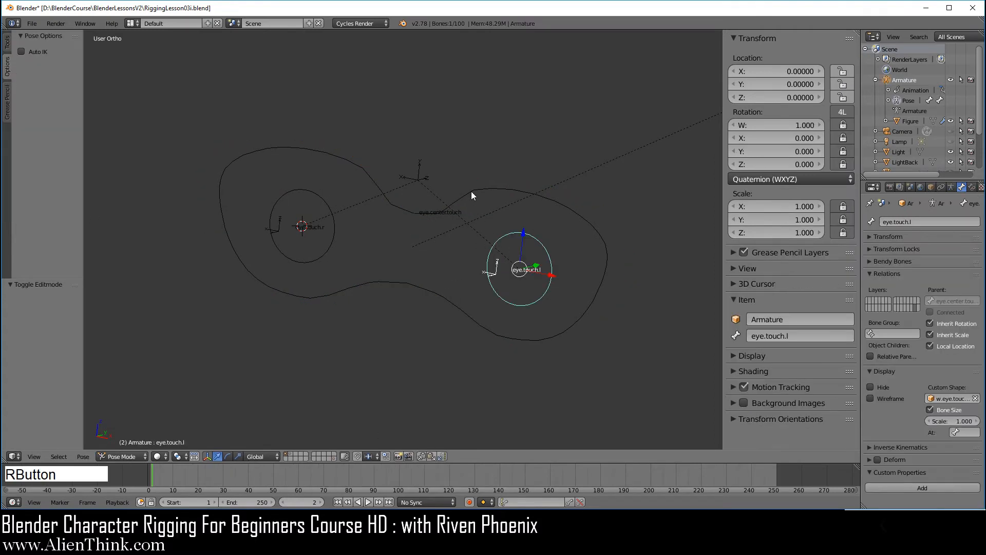
right_click(329, 215)
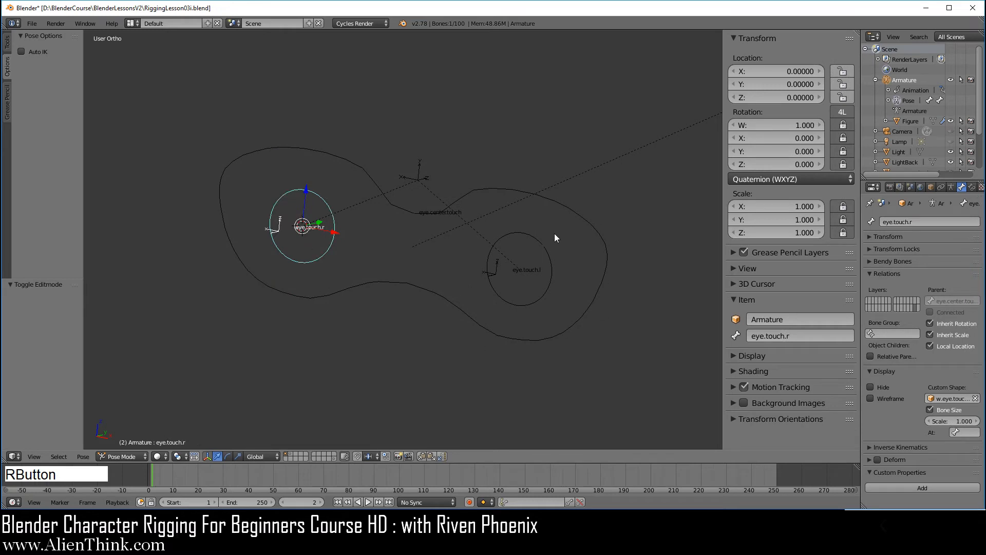
right_click(494, 187)
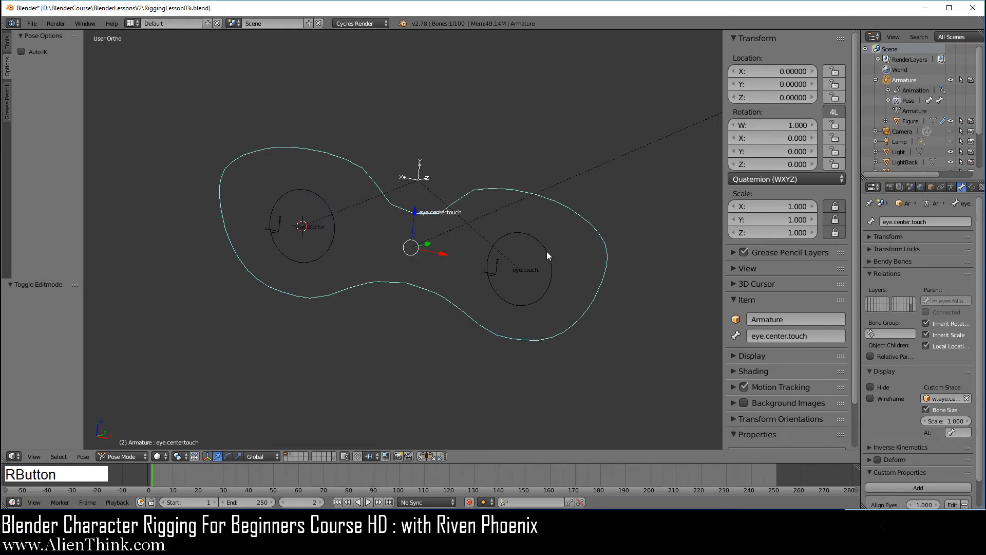
right_click(538, 240, "shift")
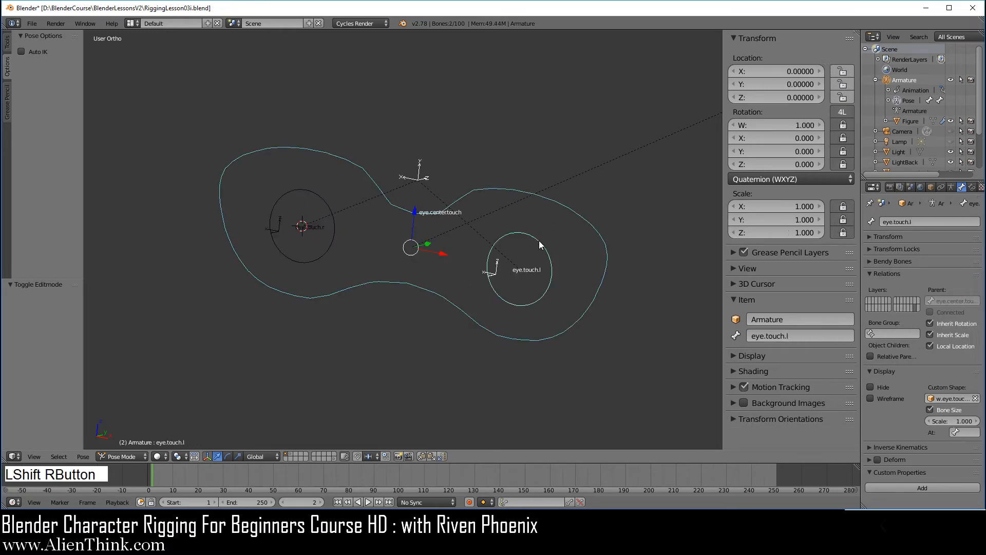
right_click(335, 215, "shift")
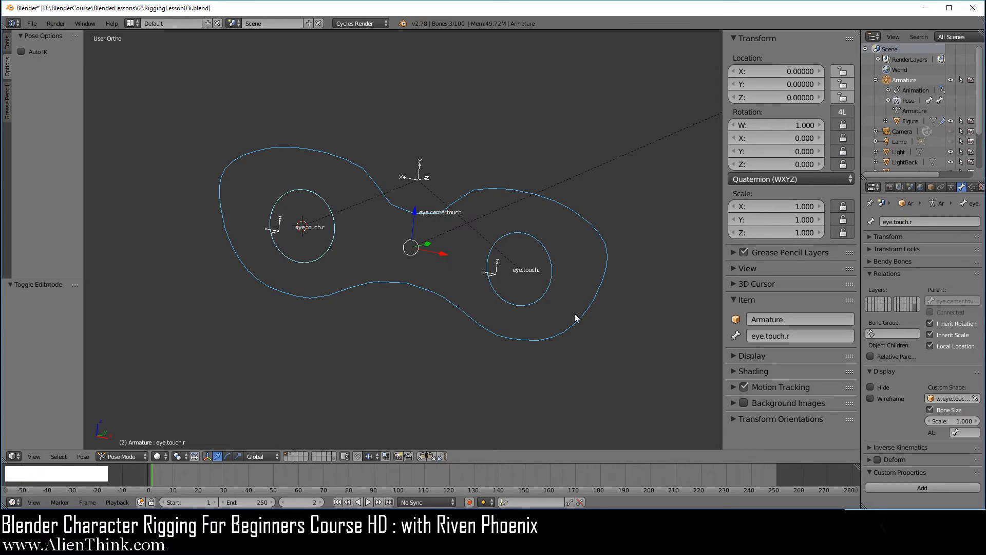
key("m")
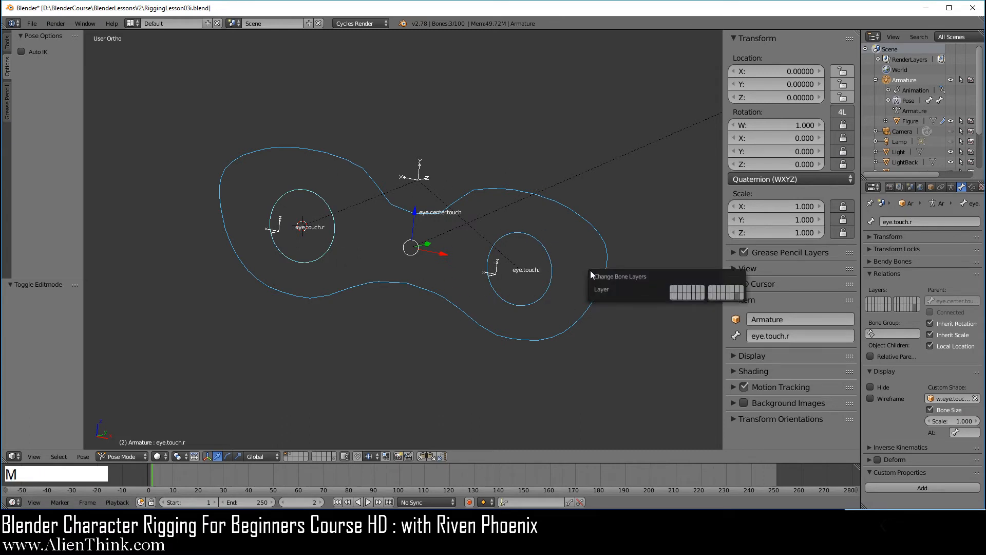
left_click(671, 288)
Show only bone layer 1 in the Armature data settings, hiding the green bones.
scroll(539, 281, "down", 2)
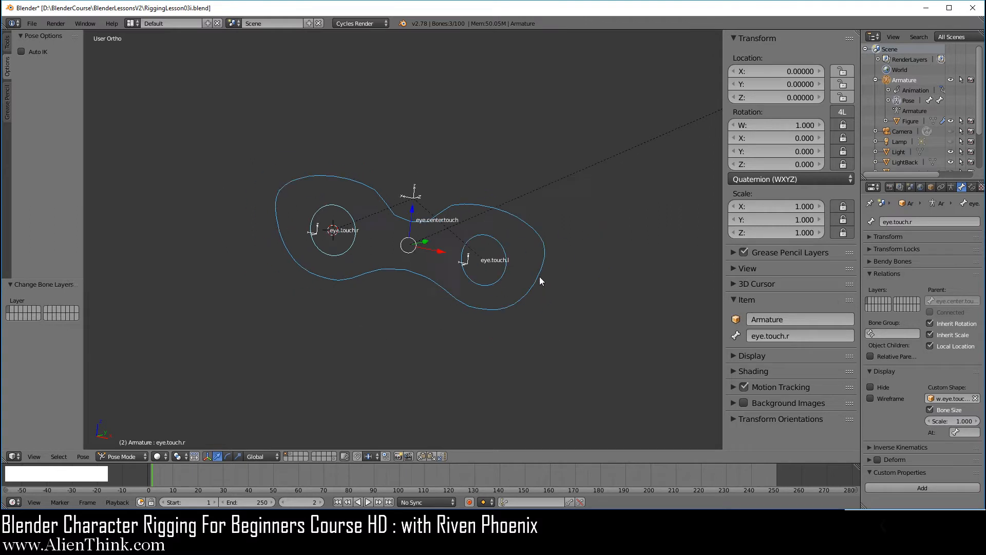
scroll(540, 281, "down", 4)
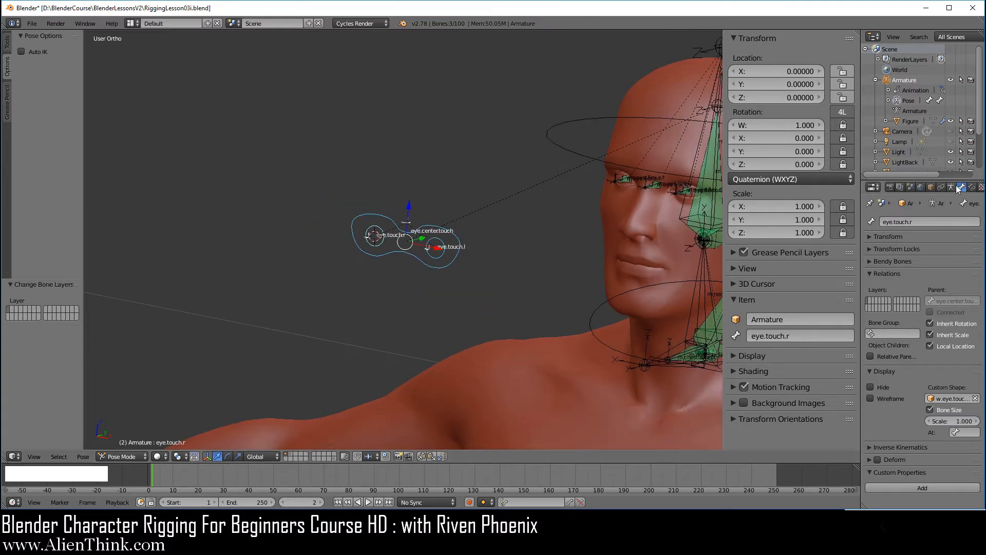
left_click(951, 187)
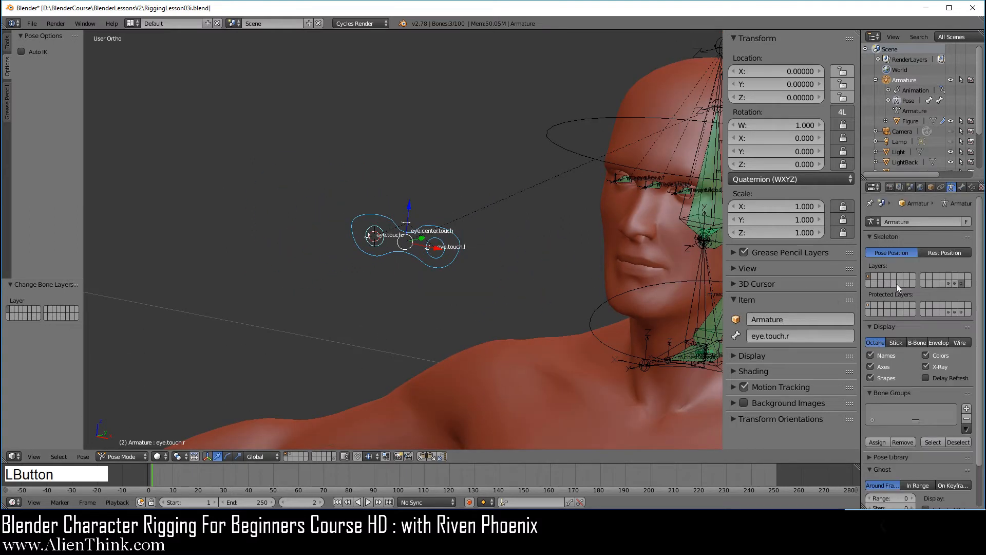
left_click(868, 276)
scroll(606, 260, "down", 3)
middle_click_drag(606, 260, 576, 271, "shift")
key("a")
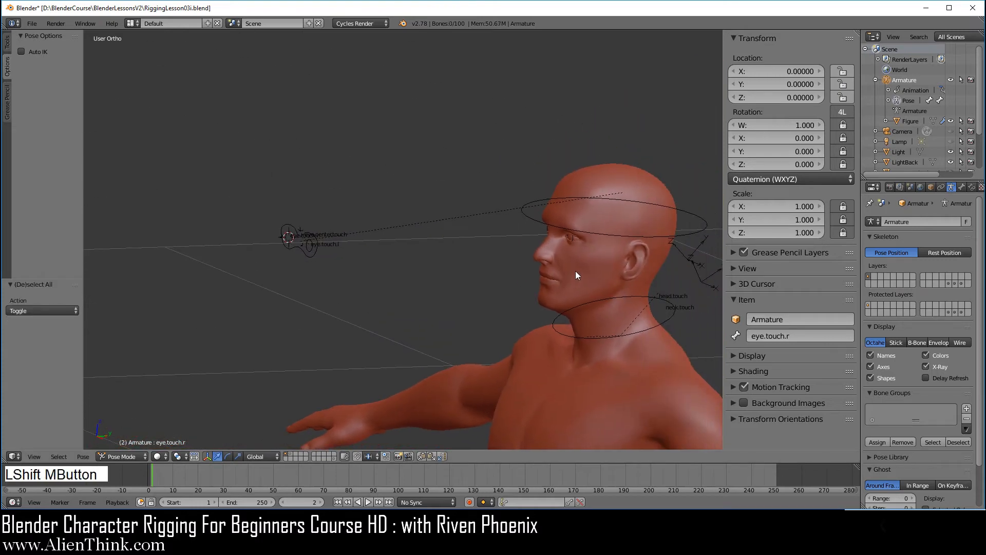
key("KP_3")
right_click(667, 238)
middle_click_drag(606, 308, 471, 262, "shift")
key("r")
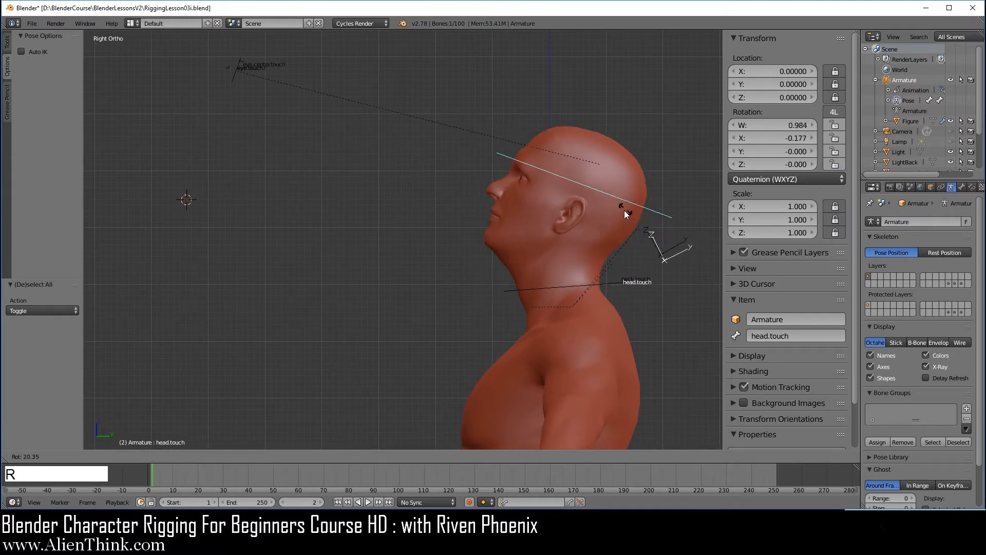
right_click(619, 249)
right_click(606, 278)
key("r")
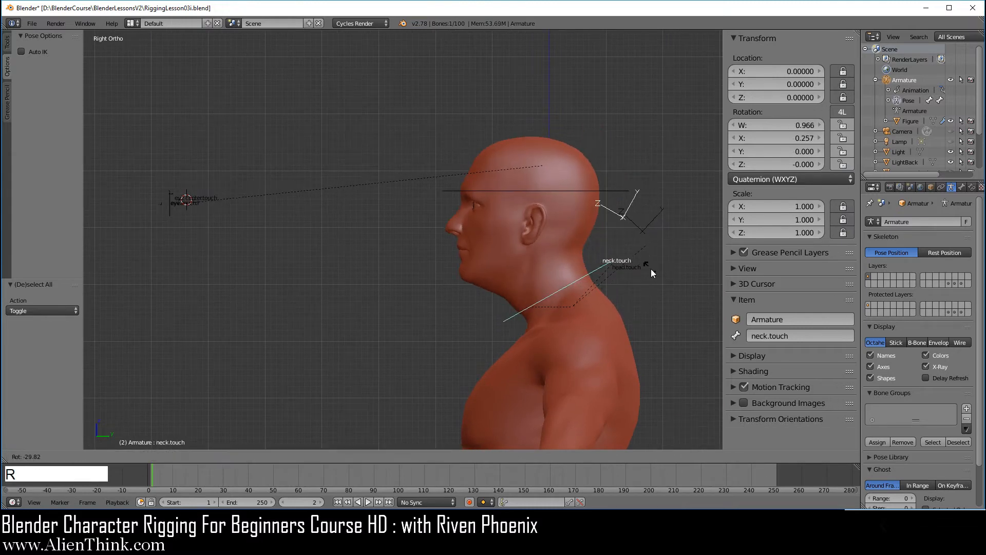
right_click(648, 257)
middle_click_drag(645, 254, 532, 286)
right_click(399, 253)
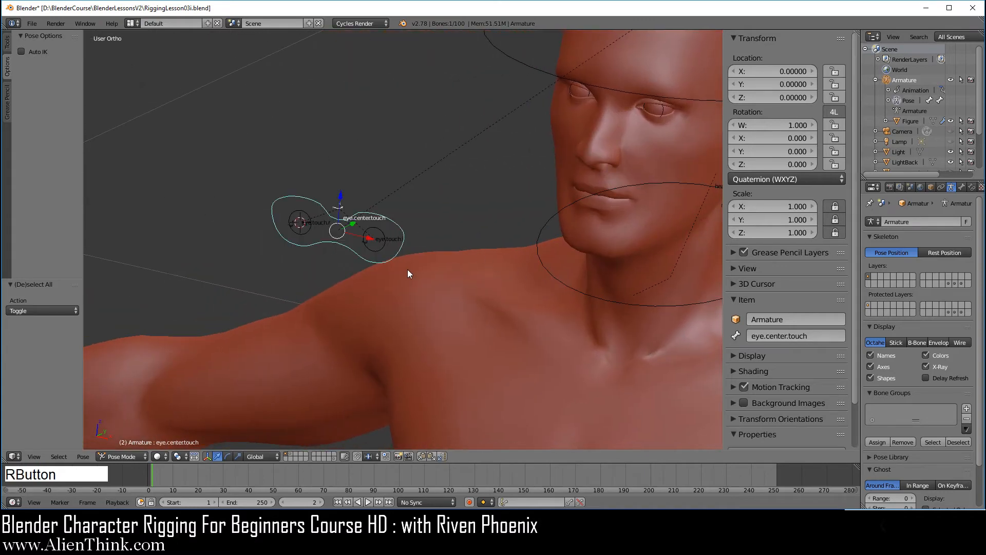
key("g")
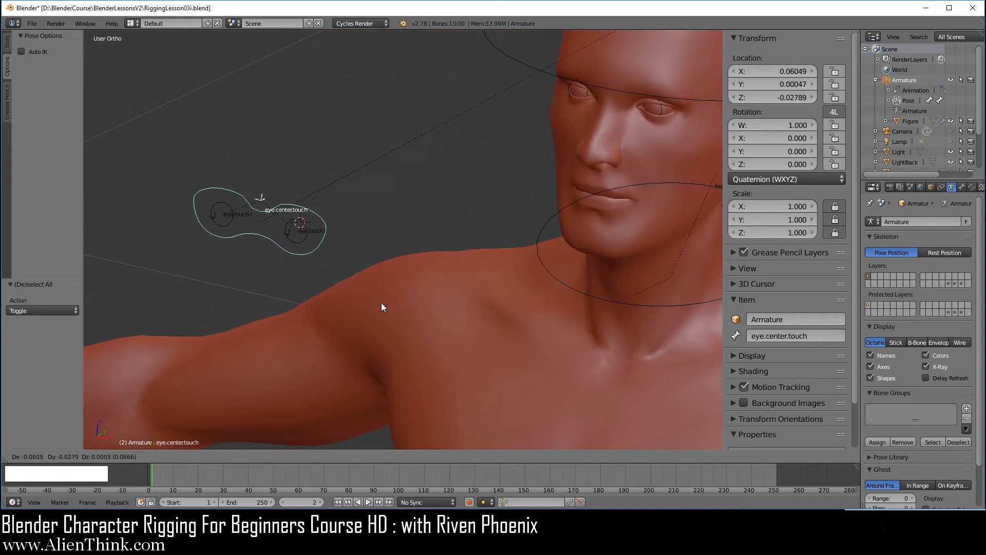
right_click(447, 250)
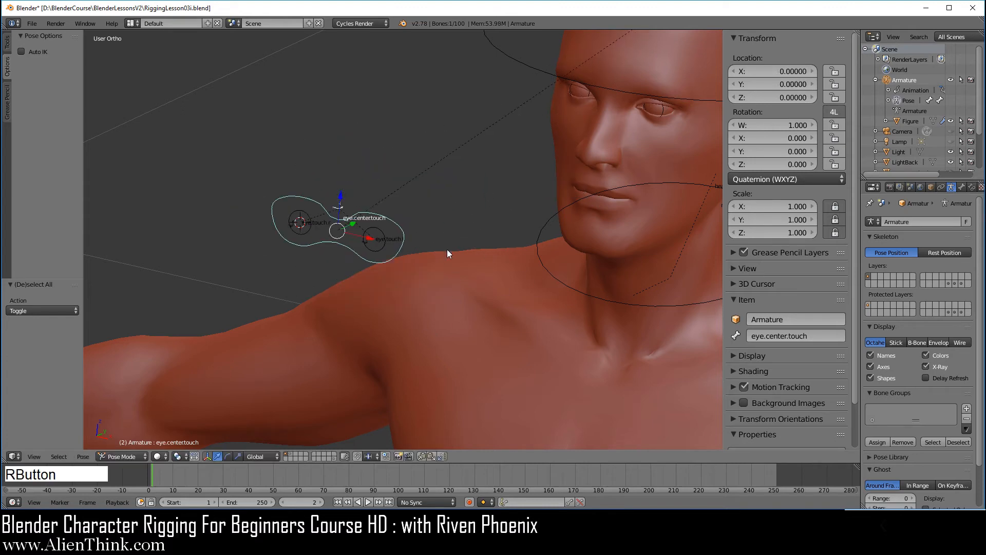
middle_click_drag(646, 221, 452, 307, "shift")
scroll(486, 294, "up", 5)
middle_click_drag(567, 235, 462, 304, "shift")
Enter Edit Mode on the Figure mesh and frame the eye area.
left_click(900, 120)
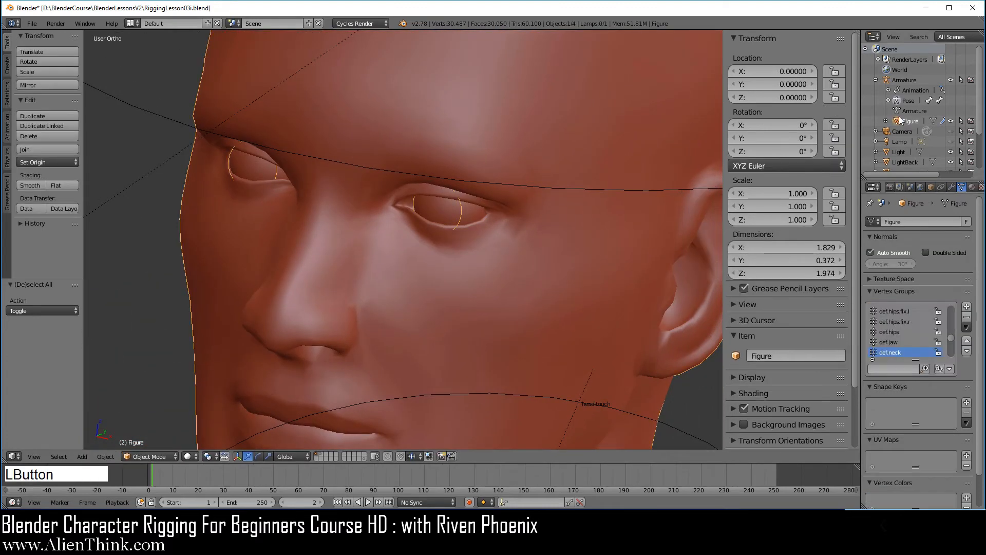
scroll(556, 268, "up", 3)
key("Tab")
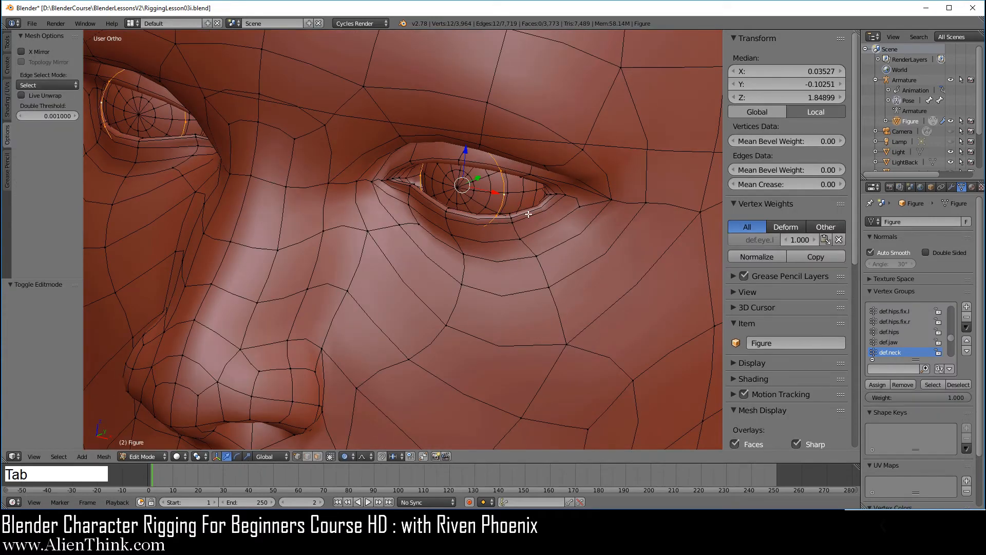
scroll(565, 218, "up", 2)
middle_click_drag(577, 219, 535, 264, "shift")
scroll(492, 248, "up", 2)
key("KP_Decimal")
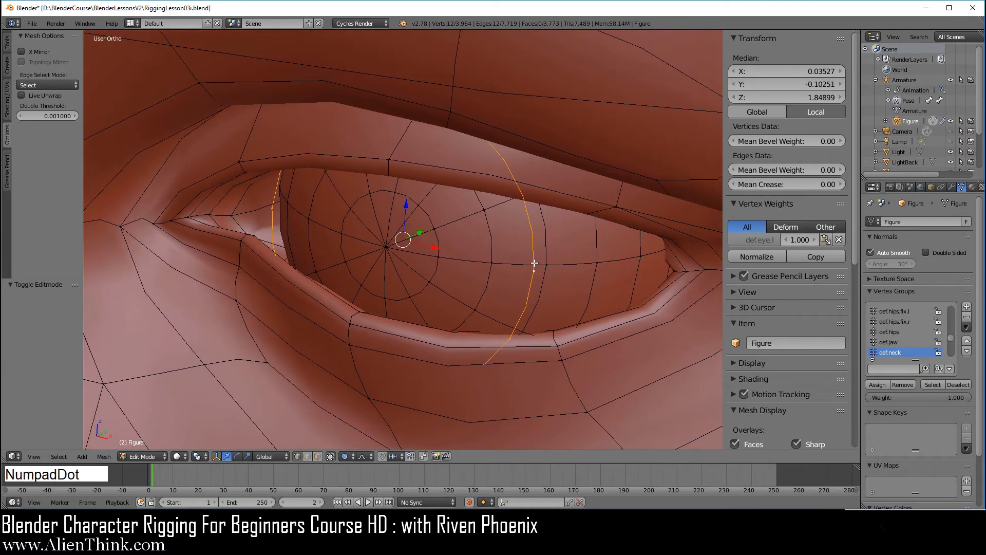
Delete the linked 12-vertex strip across the eye, then return to Object Mode in right view.
right_click(535, 270)
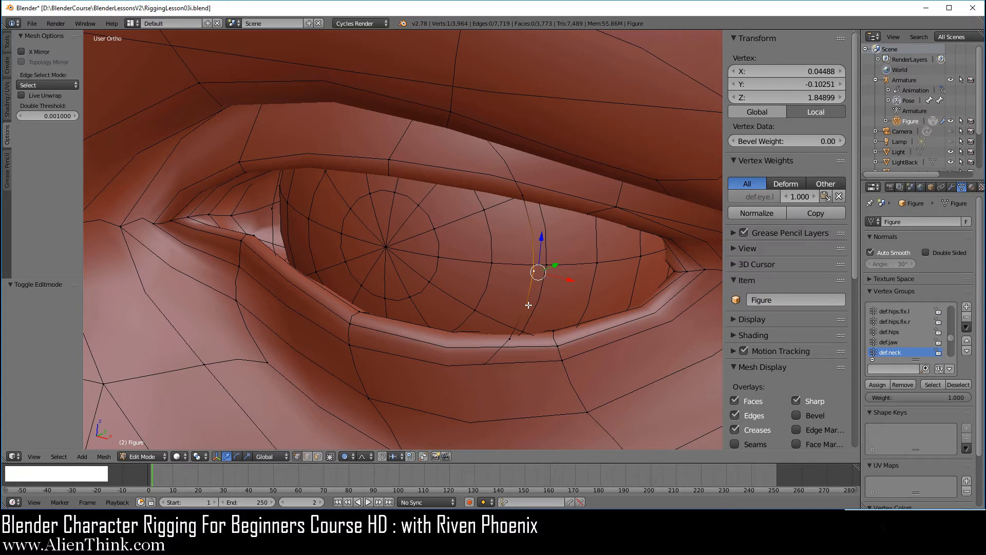
key("ctrl+l")
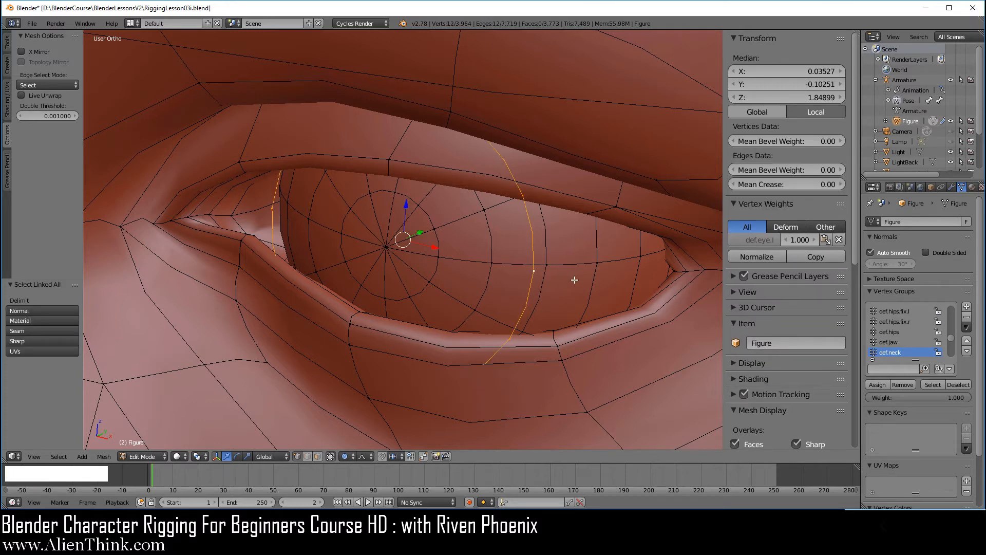
key("x")
left_click(578, 262)
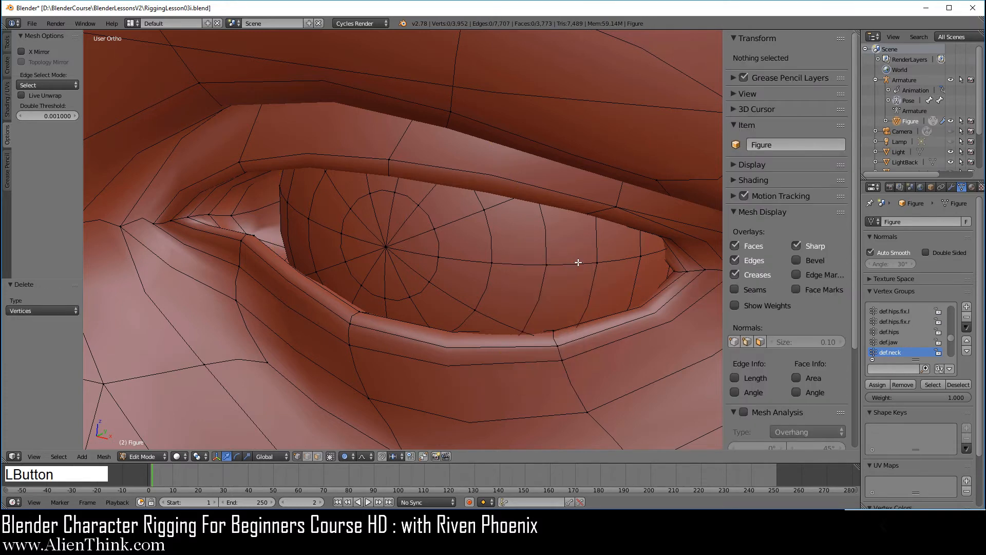
scroll(565, 270, "down", 6)
key("Tab")
middle_click_drag(563, 273, 517, 270, "shift")
key("KP_3")
scroll(503, 250, "up", 1)
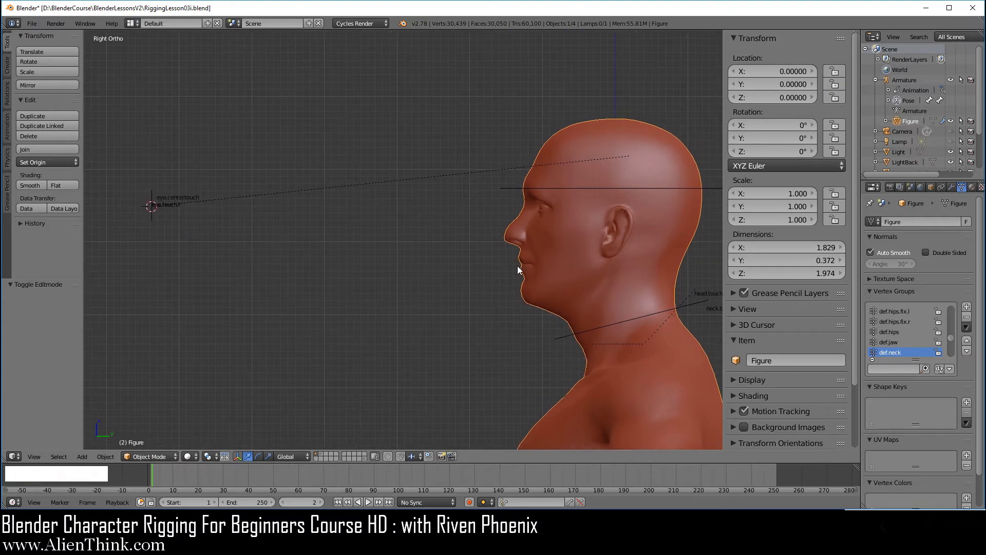
Save the blend file.
left_click(32, 24)
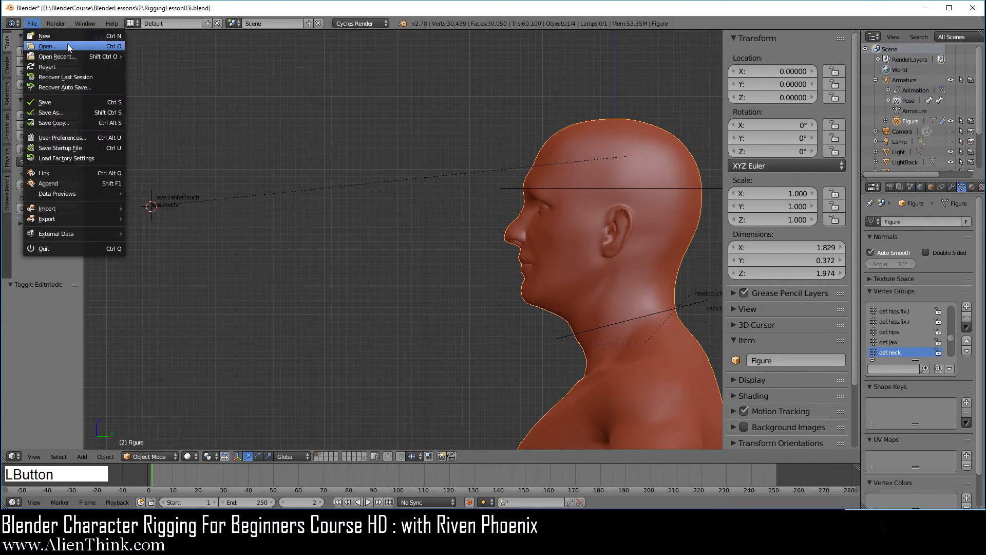
left_click(105, 103)
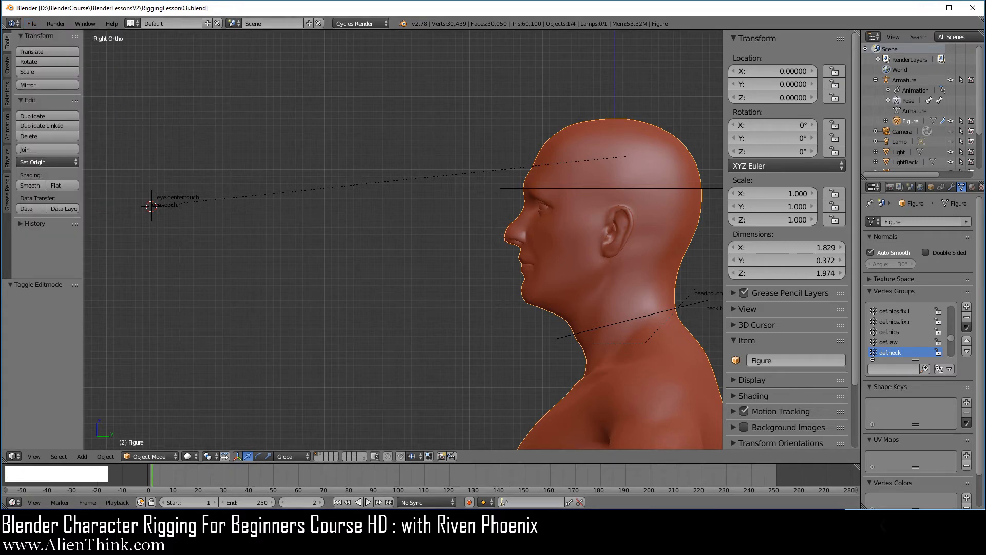
key("F3")
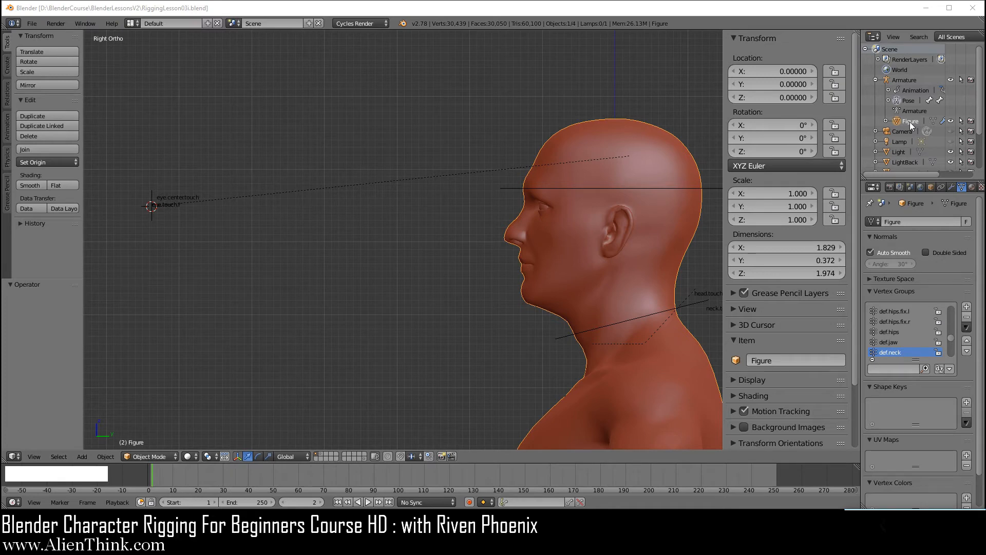
Disable proportional editing via Edit Mode, then hide the Figure mesh in the Outliner.
left_click(154, 457)
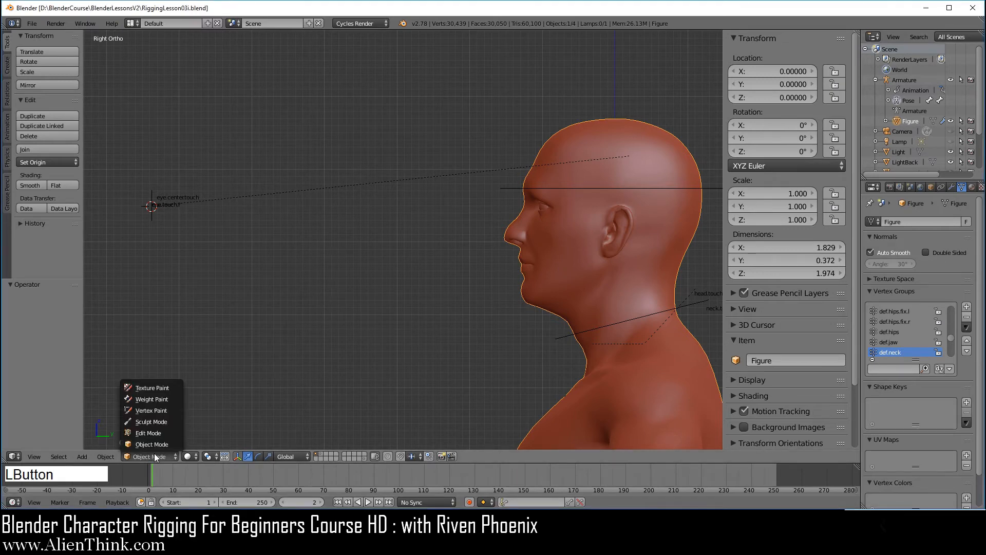
left_click(152, 436)
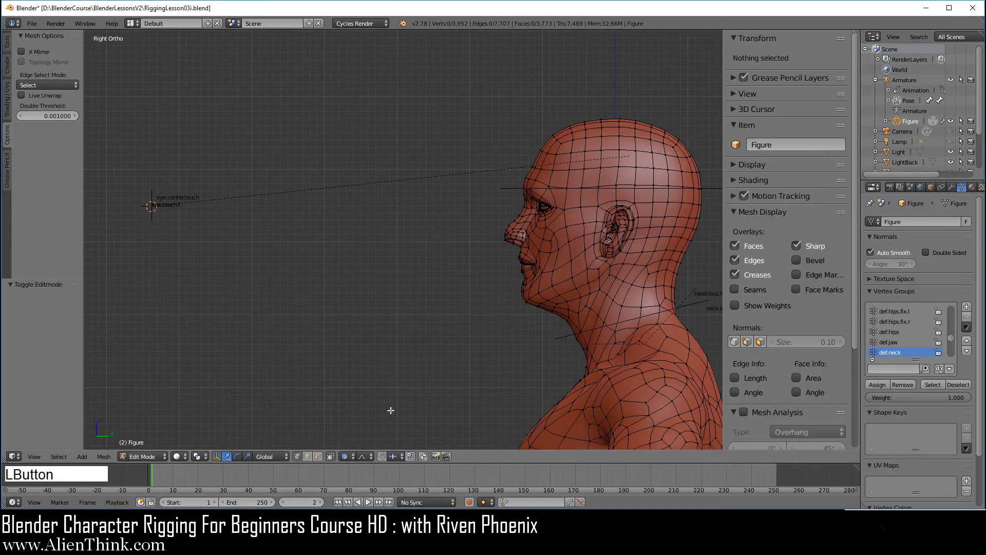
left_click(350, 457)
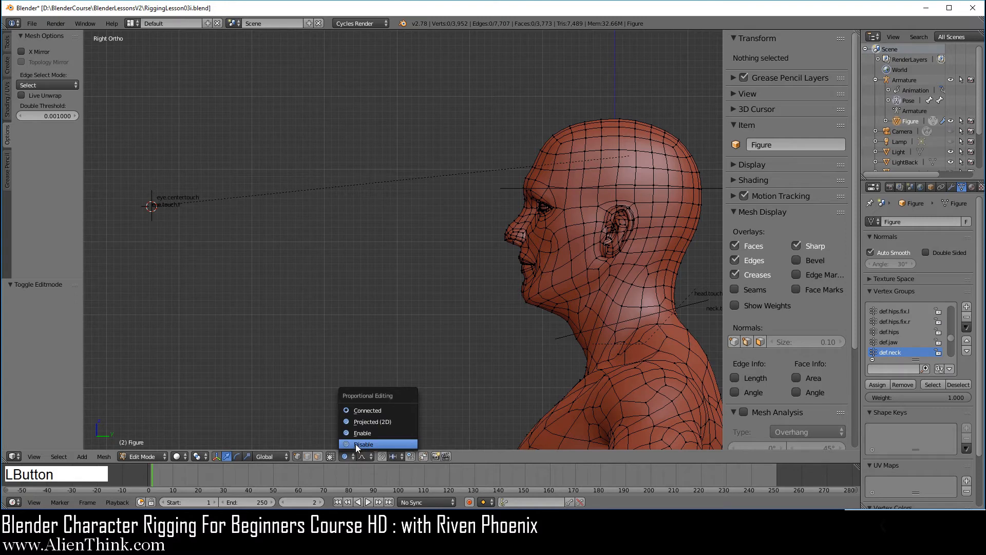
left_click(356, 443)
left_click(156, 456)
left_click(153, 446)
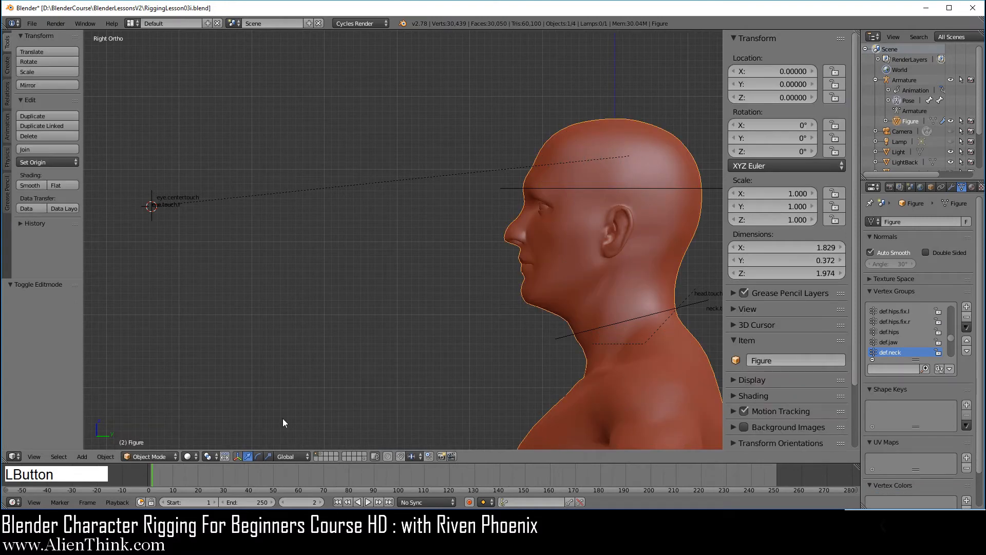
left_click(951, 122)
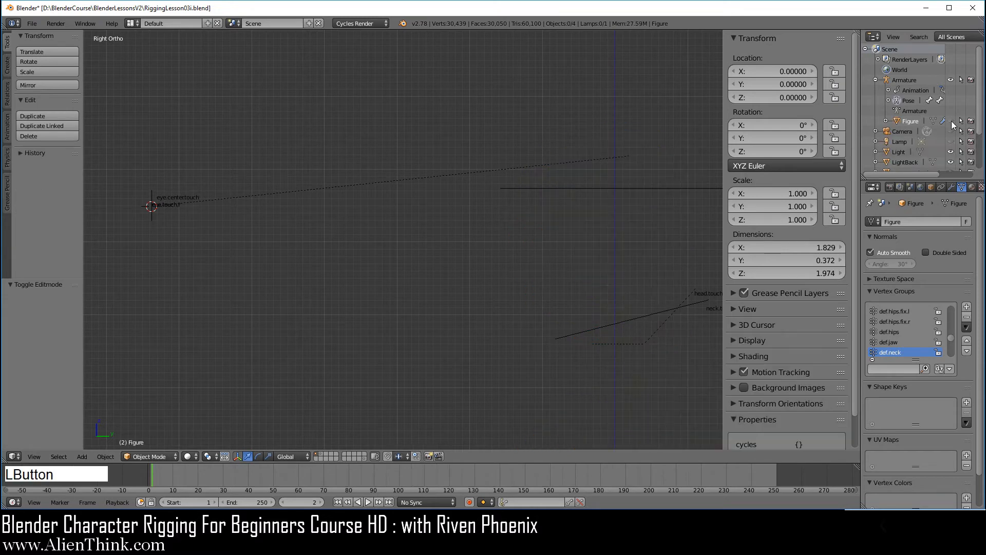
right_click(558, 195)
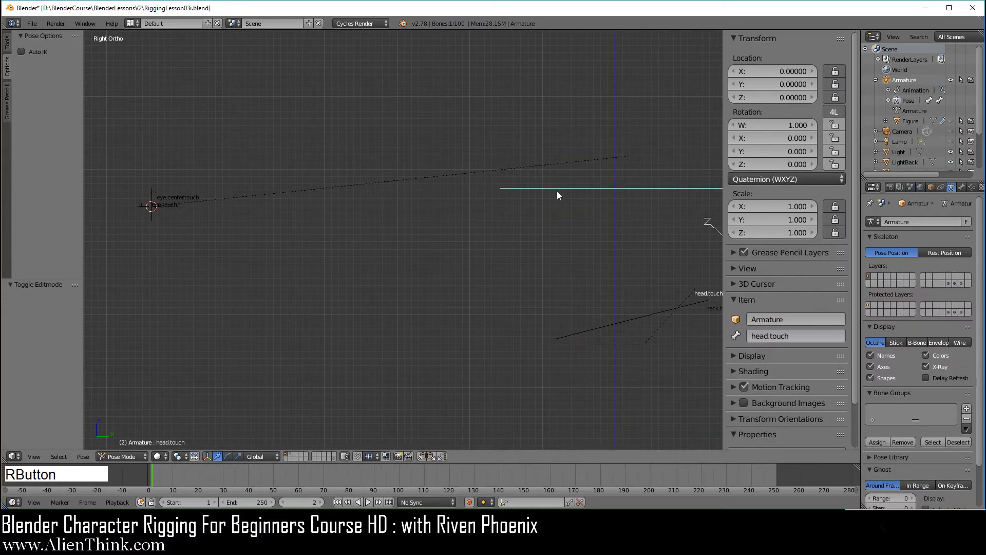
Show the remaining bone layers in top view and hide the overlapping m.eye.tracker bone.
left_click(964, 283, "shift")
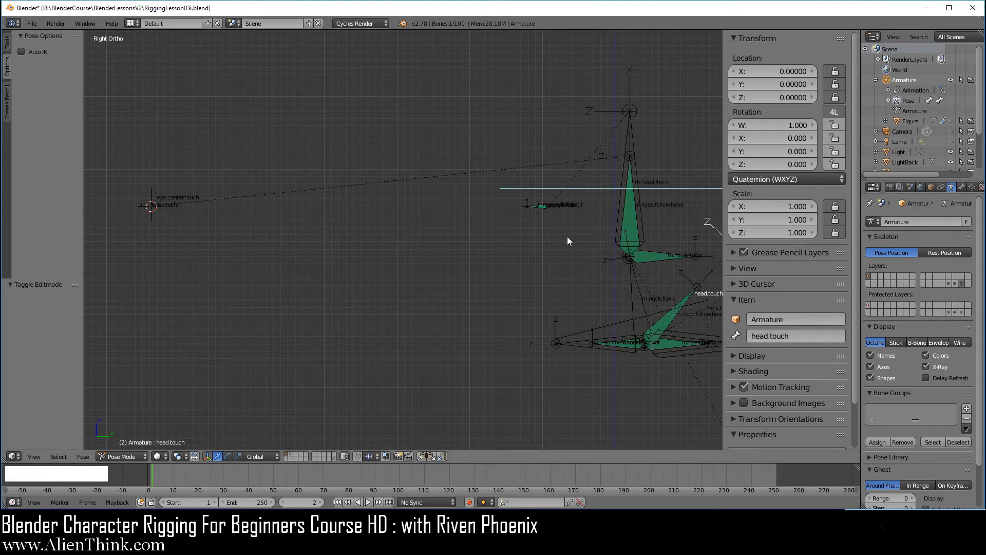
key("KP_7")
scroll(509, 176, "up", 5)
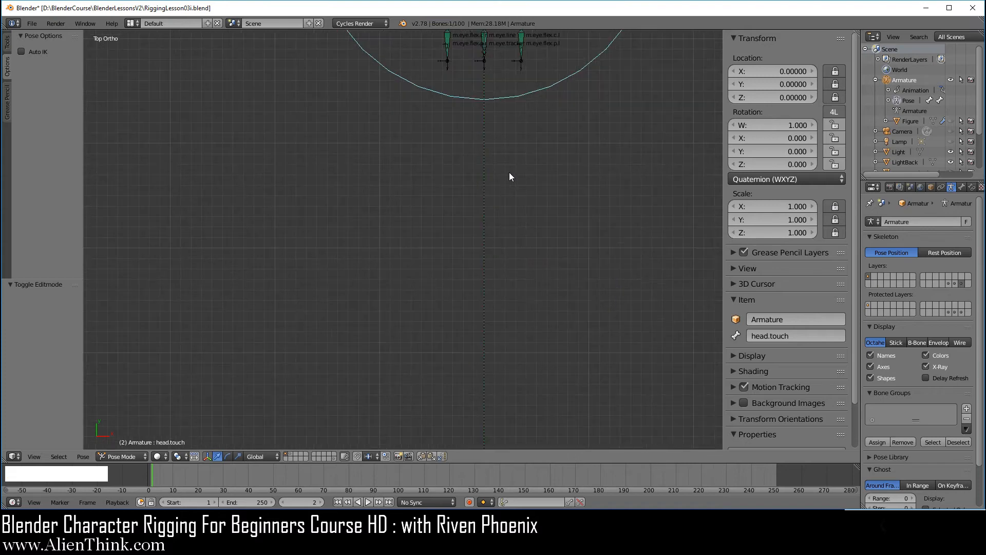
middle_click_drag(513, 173, 491, 339, "shift")
scroll(489, 309, "up", 2)
scroll(492, 339, "up", 2)
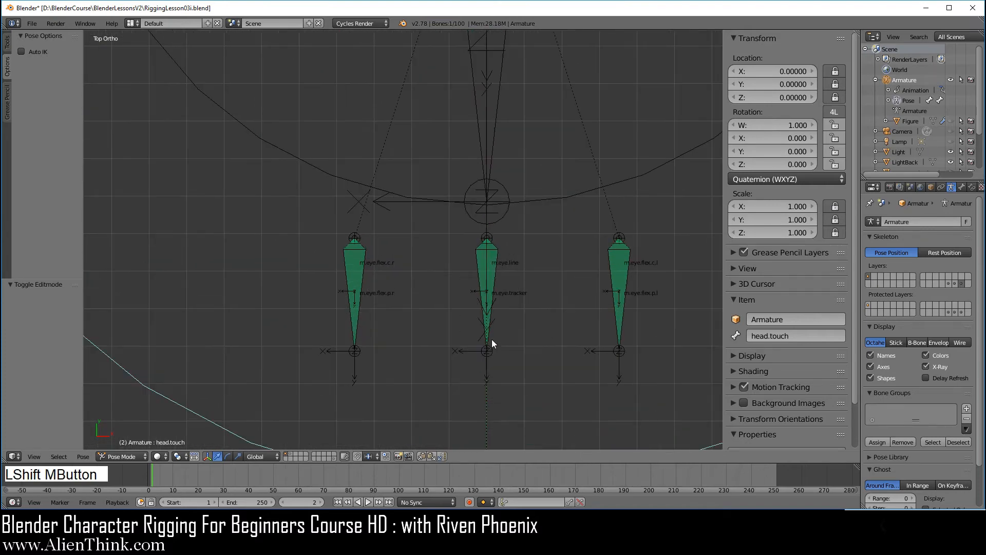
right_click(494, 279)
key("h")
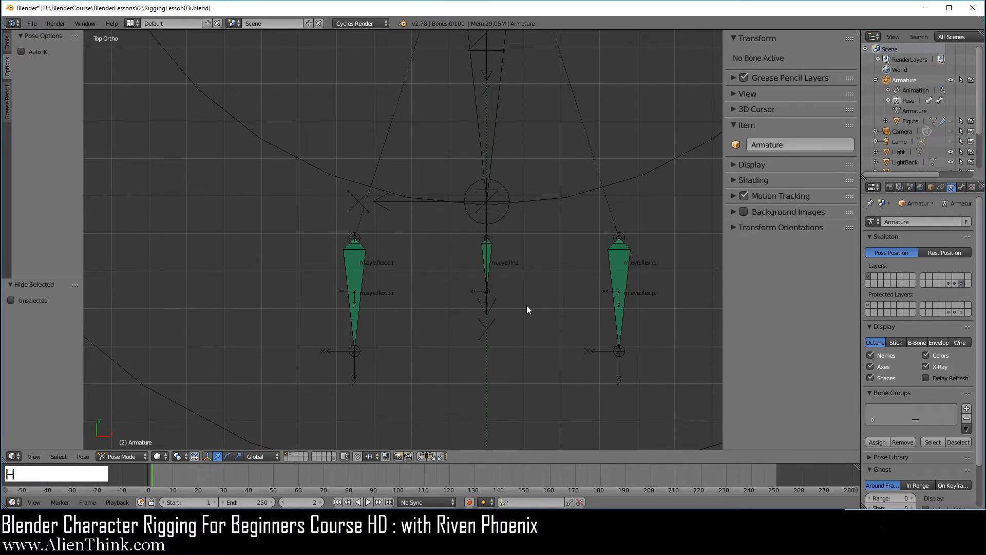
key("alt+h")
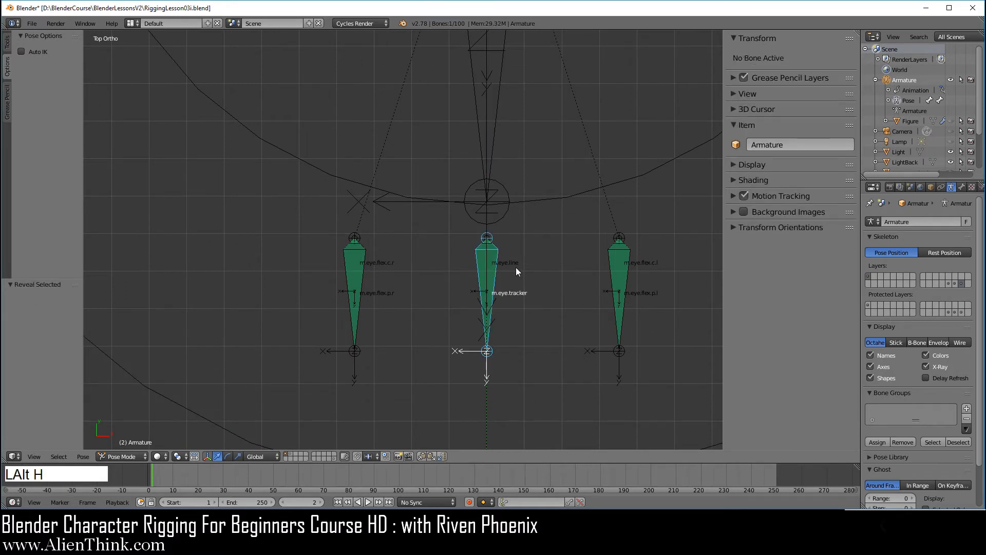
key("h")
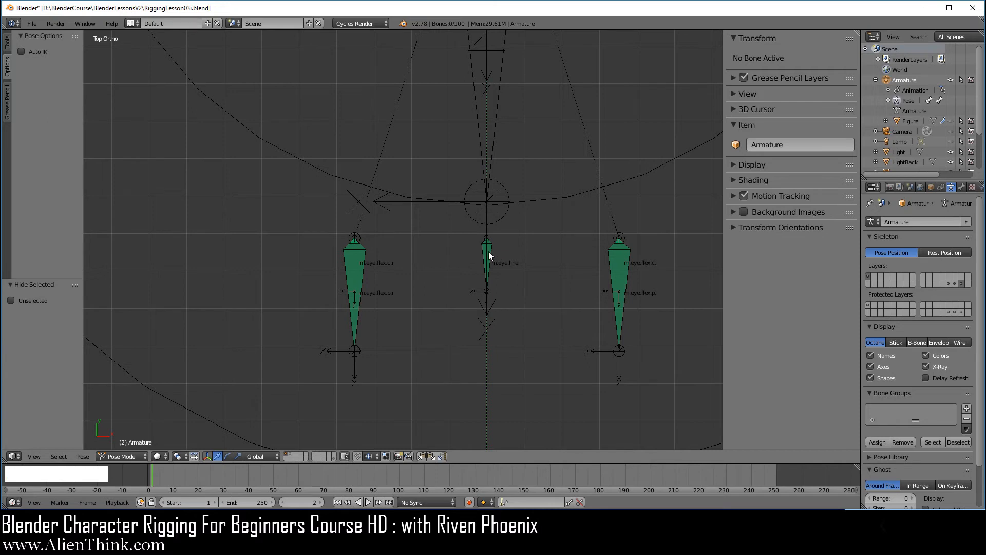
Snap the 3D cursor onto the selected m.eye.line bone.
right_click(491, 253)
scroll(532, 290, "up", 3)
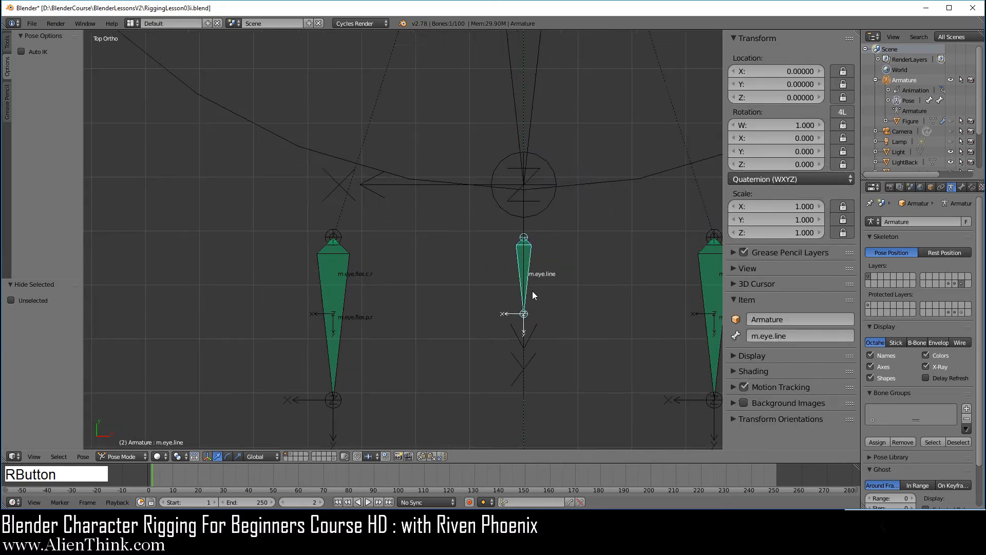
scroll(580, 337, "up", 1, "shift")
middle_click_drag(579, 337, 478, 260, "shift")
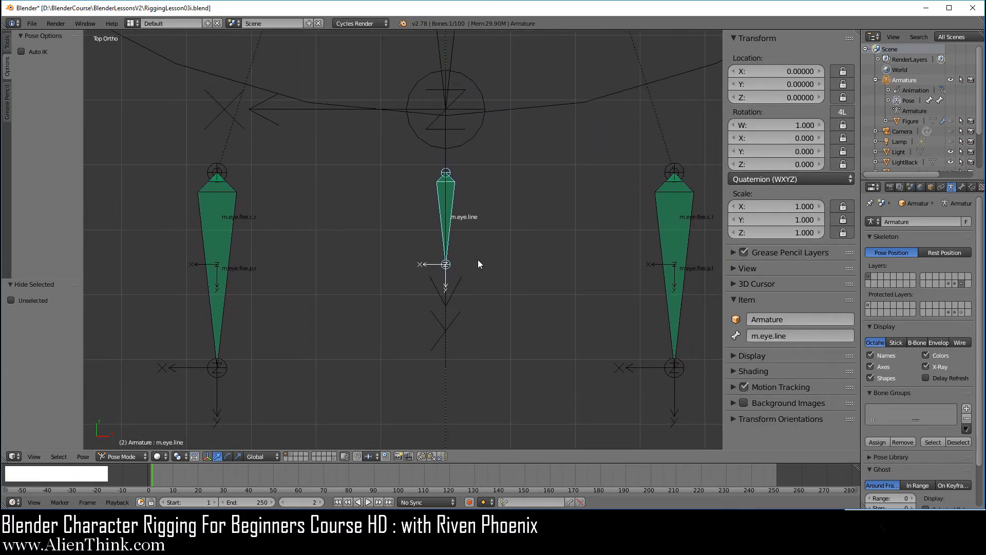
key("shift+s")
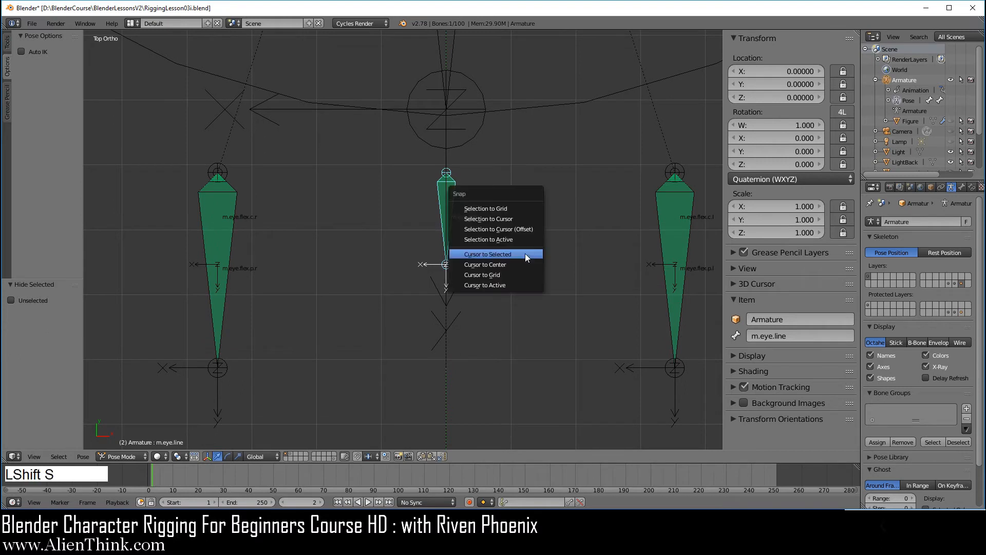
left_click(525, 254)
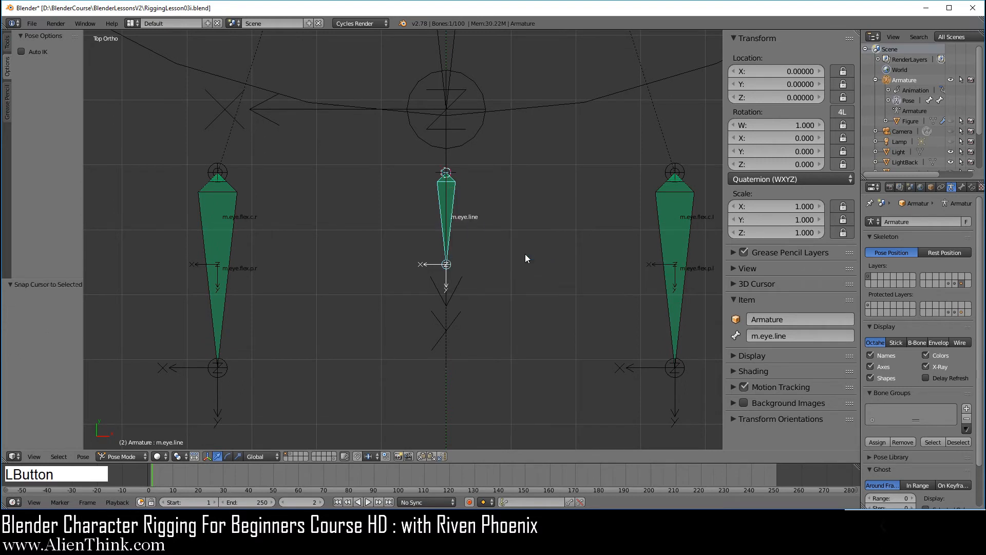
key("shift+a")
Add a plane and give it a Copy Transforms constraint targeting the m.eye.line bone.
mouse_move(525, 253)
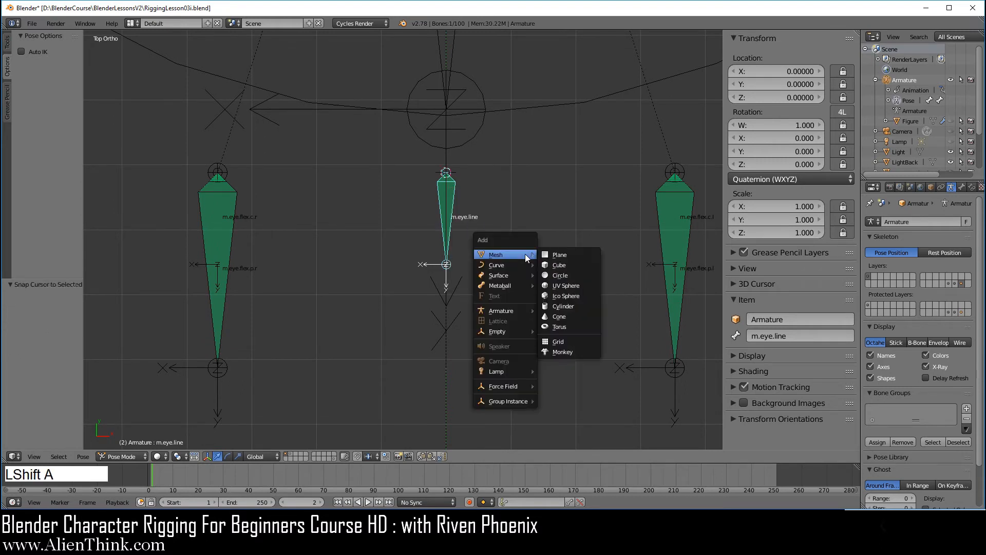
left_click(572, 255)
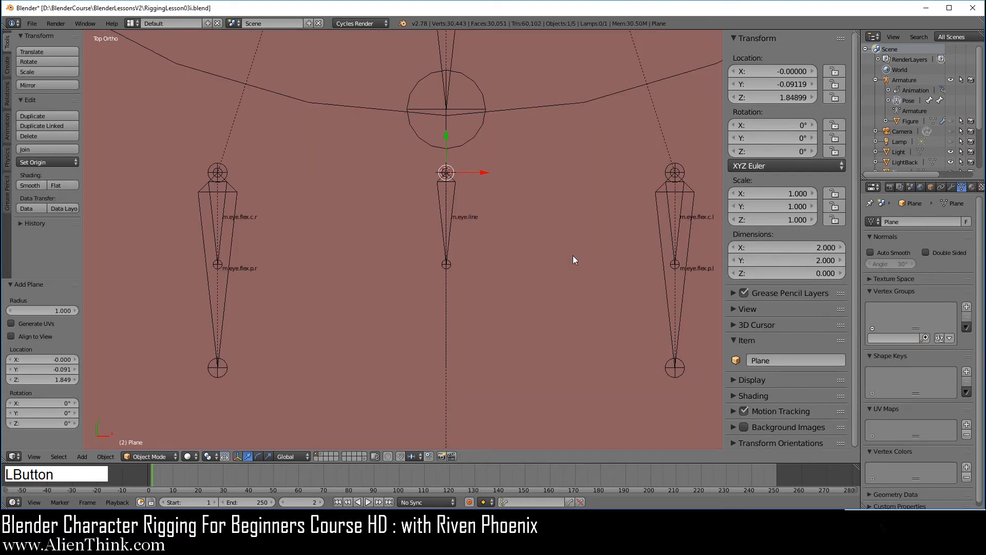
right_click(451, 208)
scroll(486, 270, "down", 10)
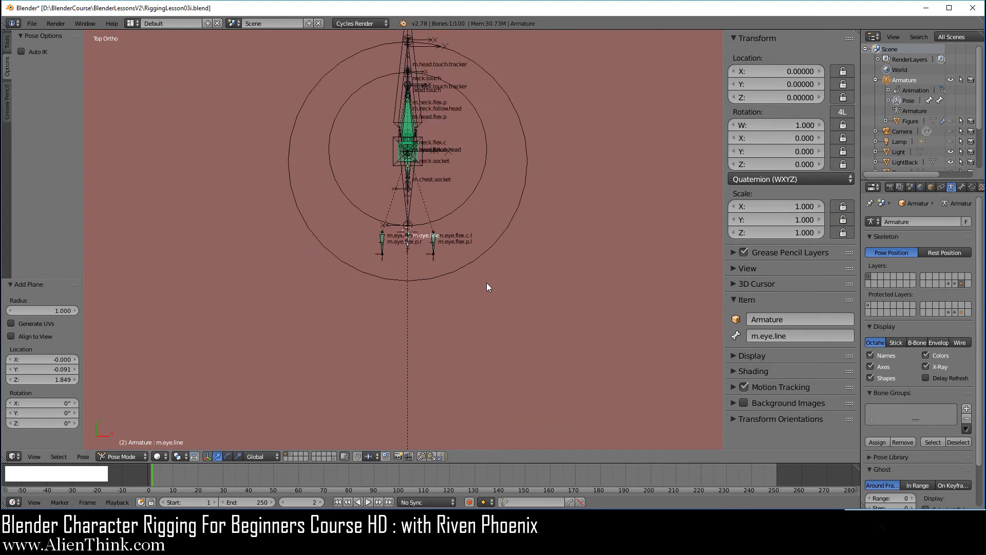
scroll(487, 285, "down", 8)
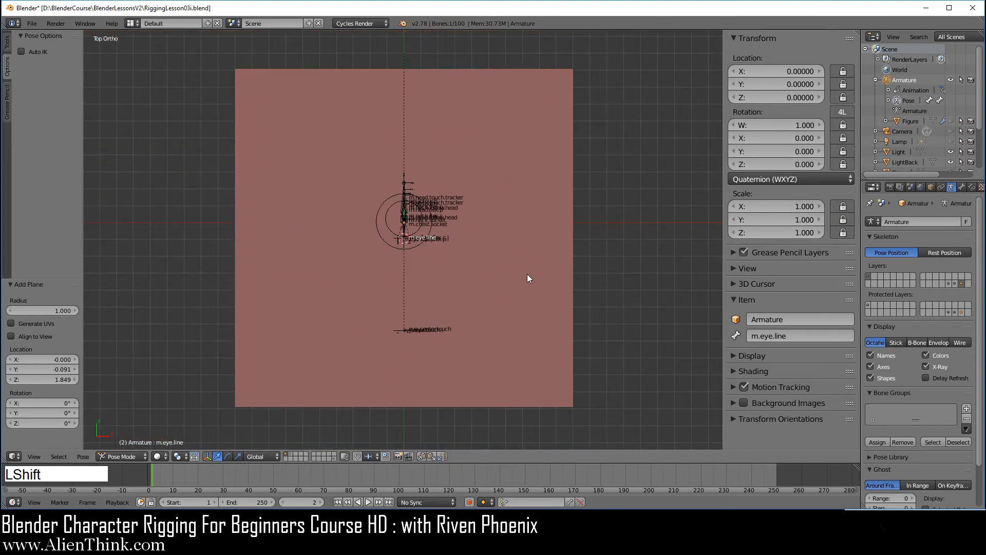
right_click(528, 274, "shift")
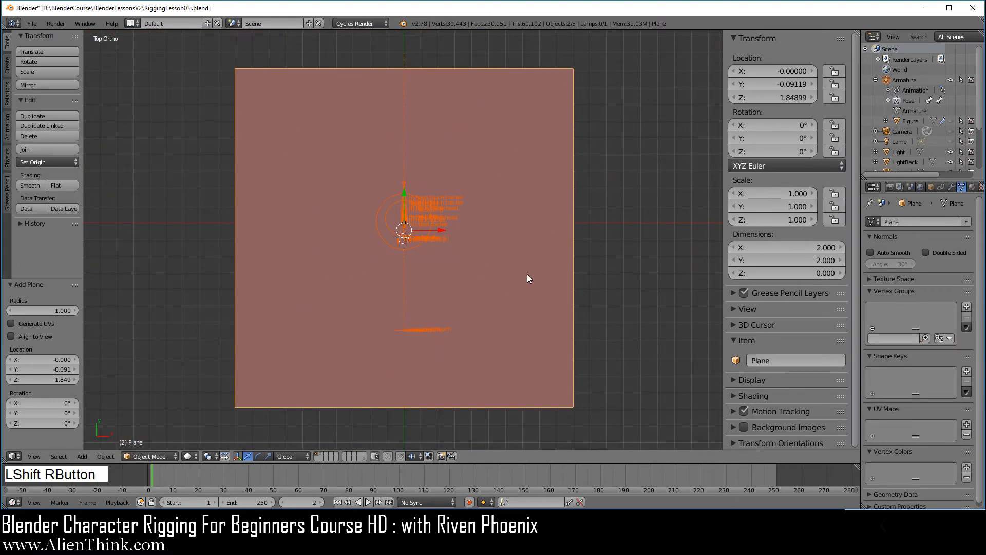
key("ctrl+shift+c")
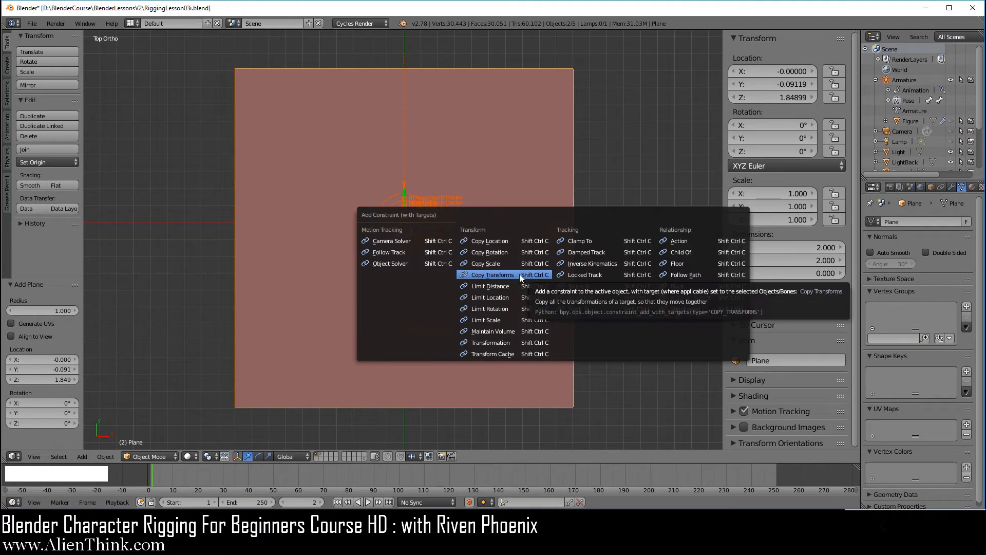
left_click(520, 274)
Bake the plane's visual transform (rotation 0°, 0°, 180°), disable the constraint, and enter Edit Mode.
right_click(519, 273)
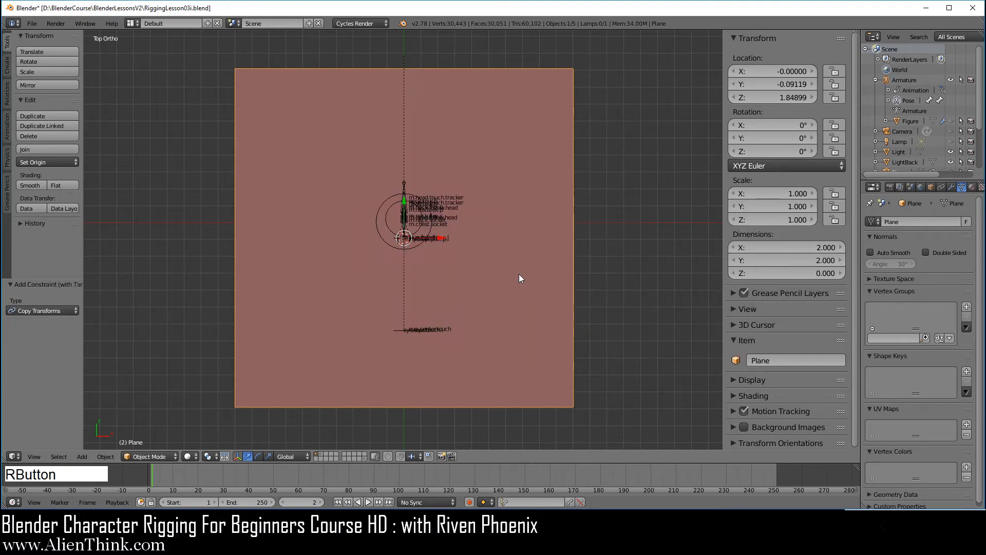
key("ctrl+a")
left_click(519, 275)
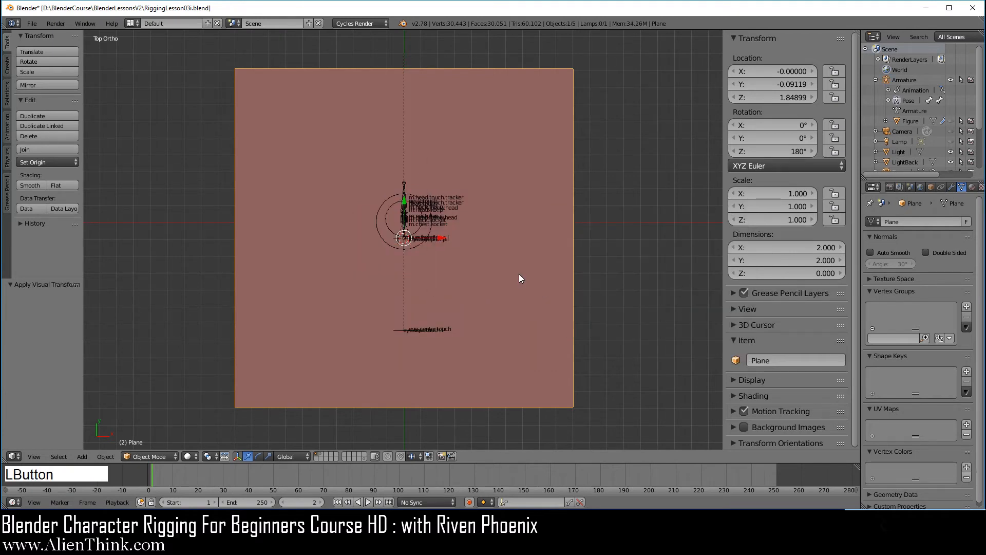
left_click(941, 187)
left_click(958, 238)
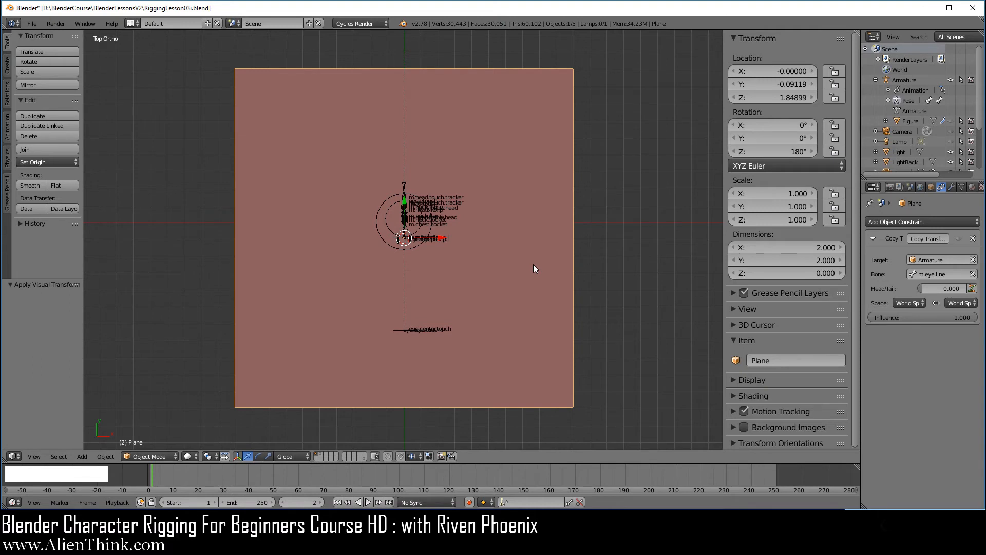
key("Tab")
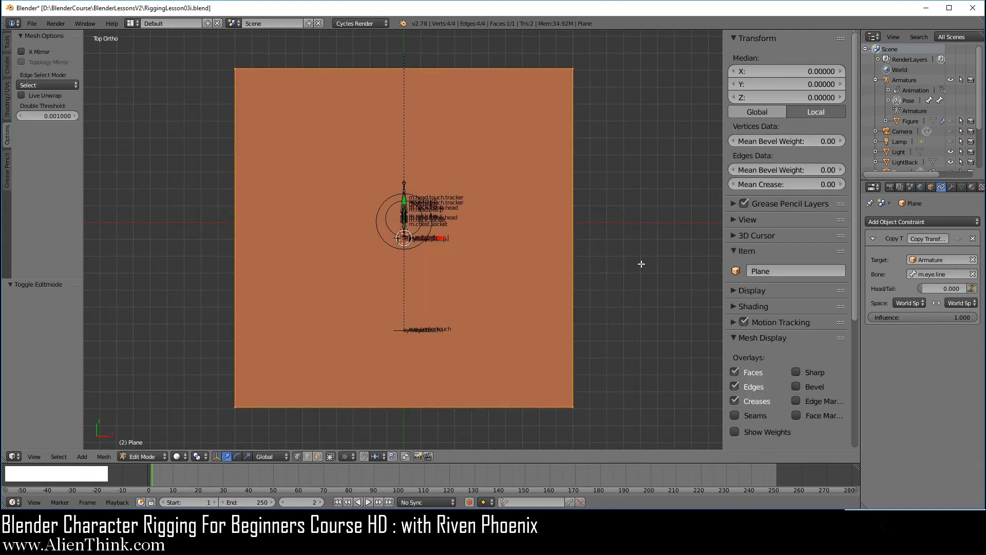
Scale the plane's mesh along X by 0.084, narrowing it to 0.169 wide.
key("s")
key("x")
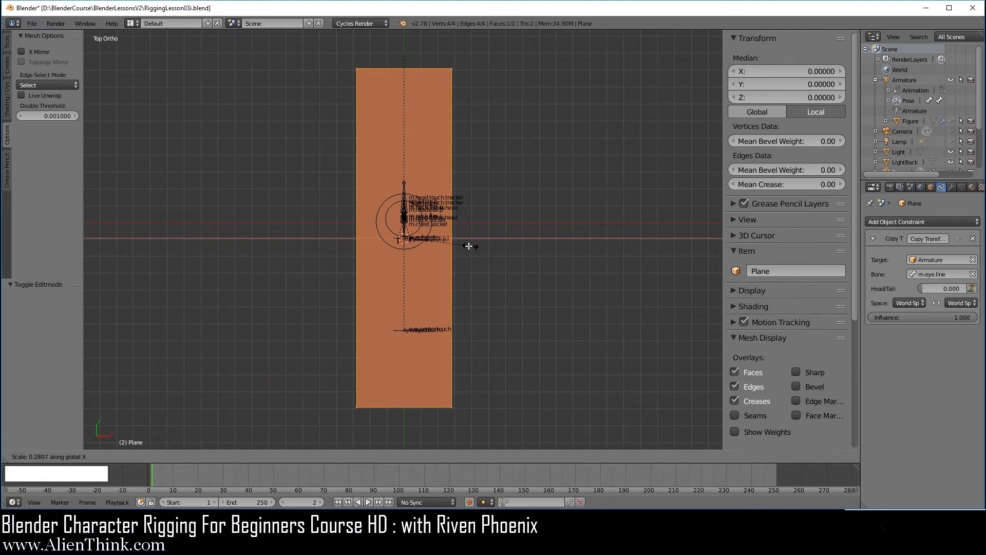
left_click(431, 243)
scroll(430, 289, "up", 3)
scroll(429, 289, "up", 2)
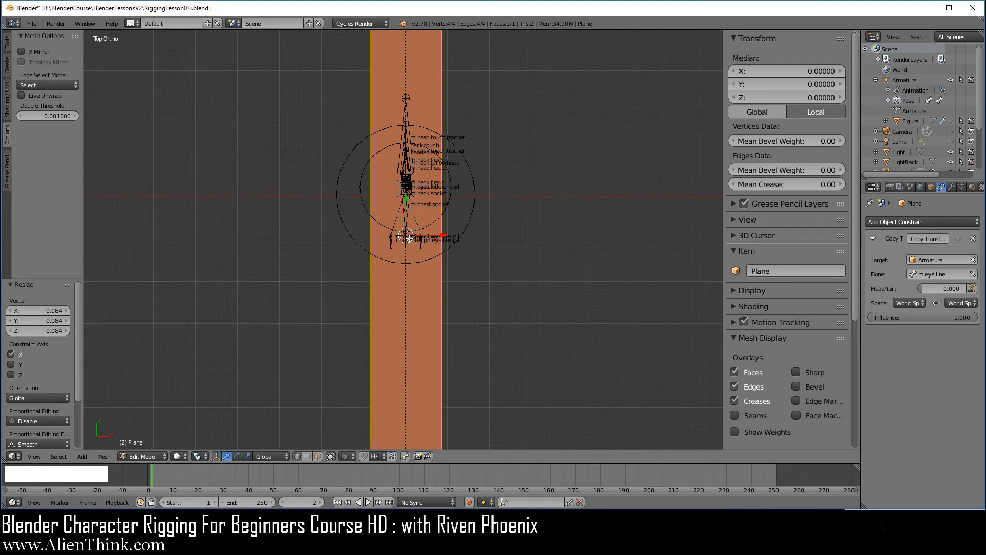
scroll(411, 240, "down", 5)
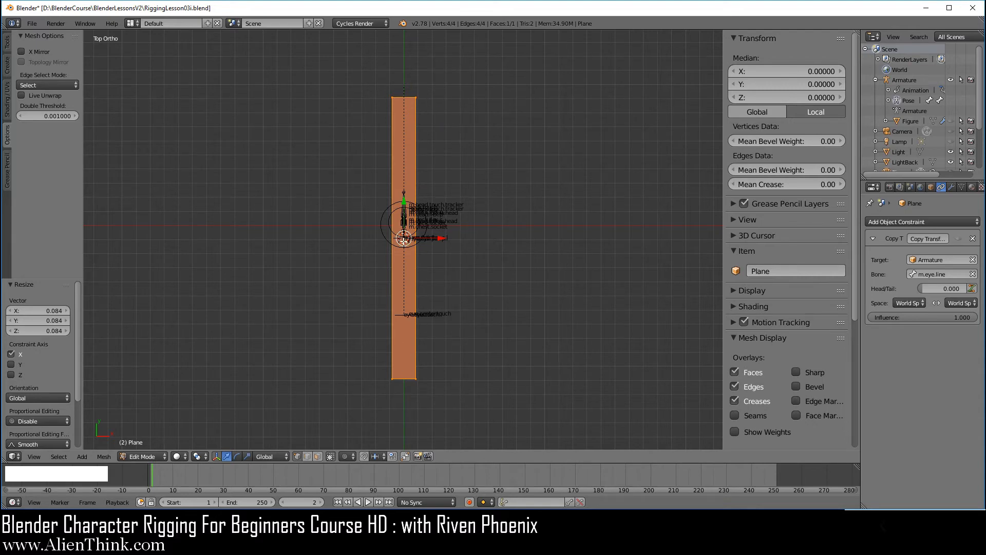
scroll(425, 292, "up", 6)
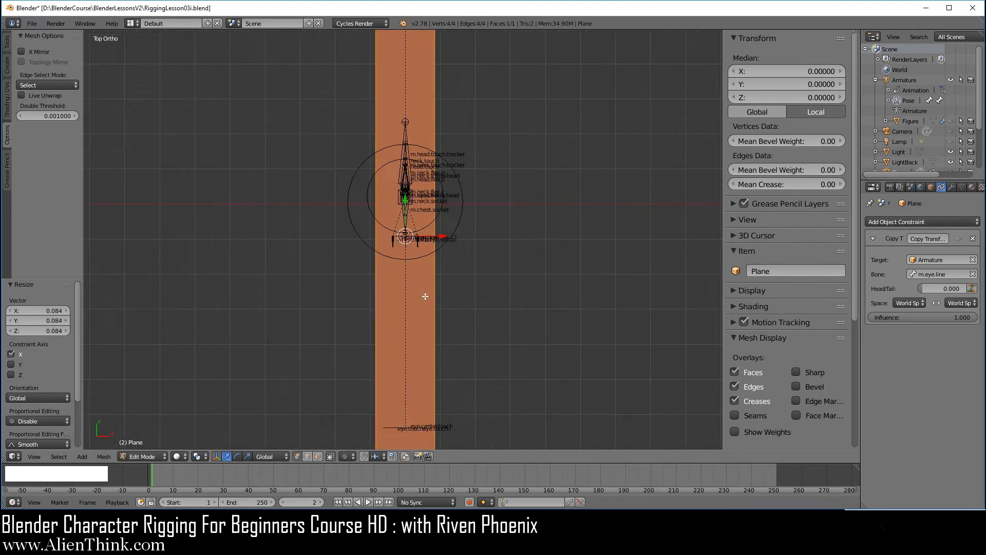
Back in Object Mode, move the plane 0.1 along X.
key("Tab")
scroll(429, 291, "up", 5)
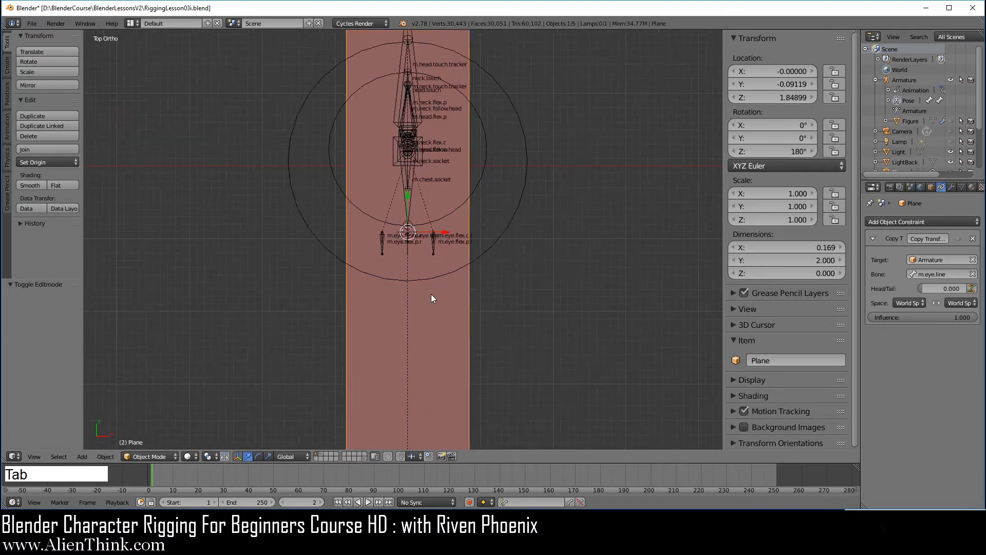
left_click(450, 229)
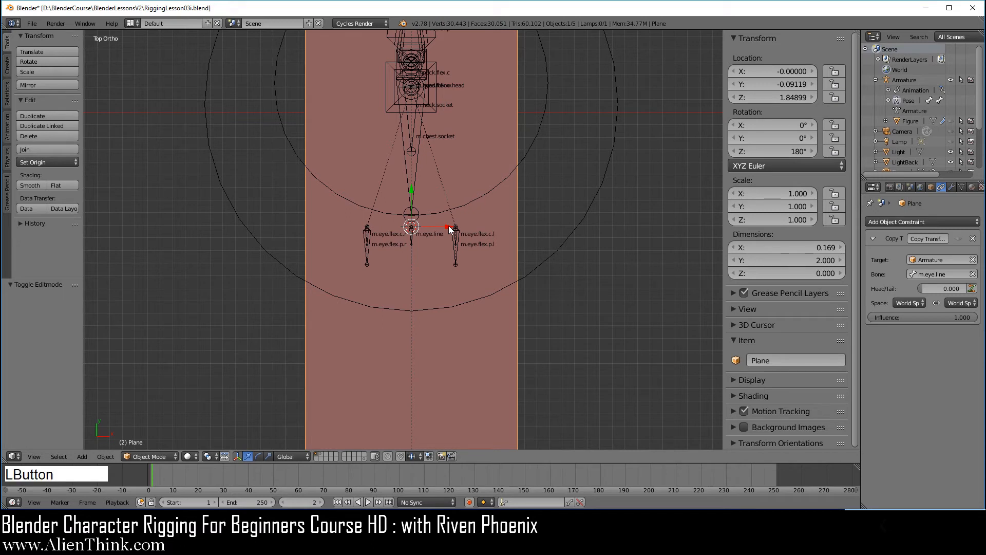
left_click_drag(450, 230, 571, 218, "ctrl")
scroll(508, 297, "up", 4)
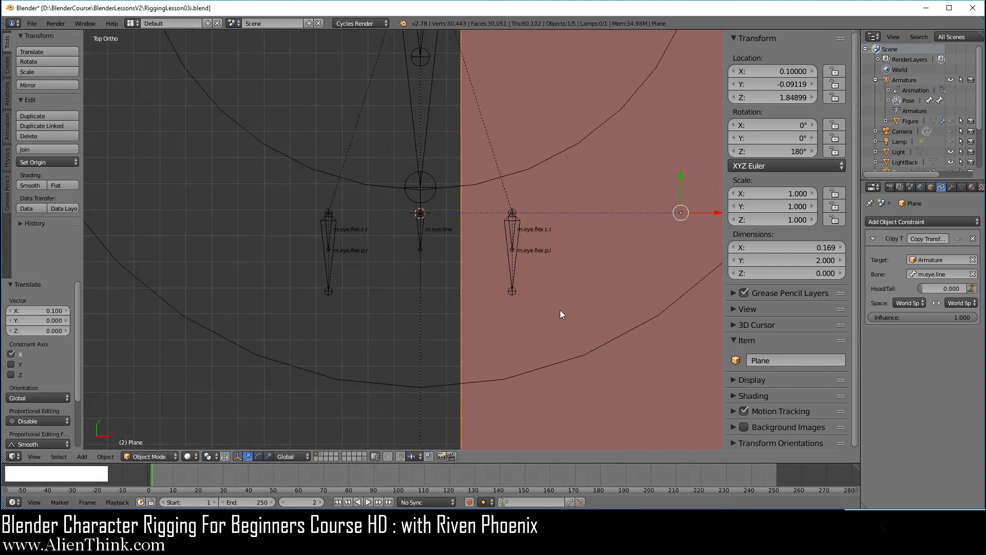
Rename the plane to 'w.eye.line'.
left_click(775, 360)
type("w.eye.line")
key("Return")
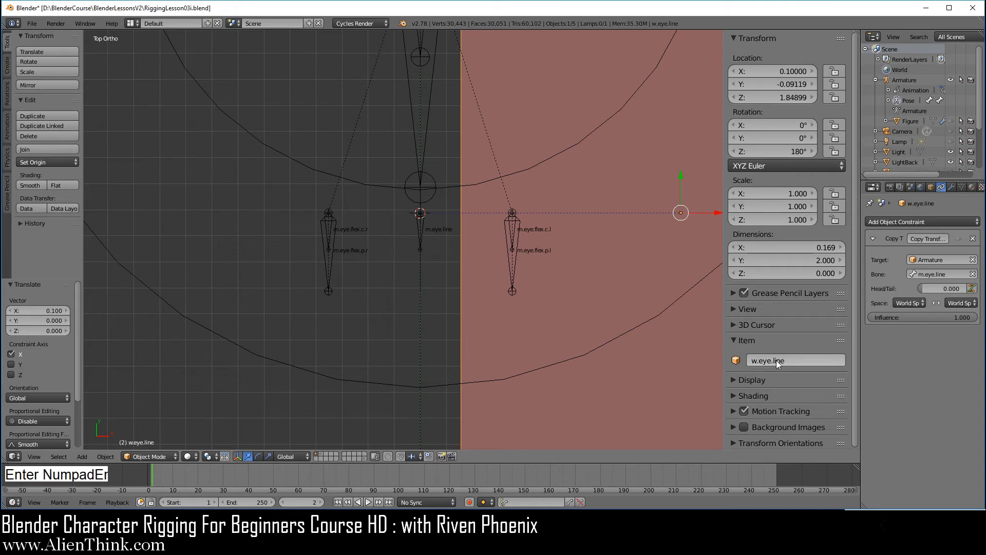
Pick w.eye.line as the m.eye.line bone's Custom Shape, then reselect the plane.
right_click(420, 236)
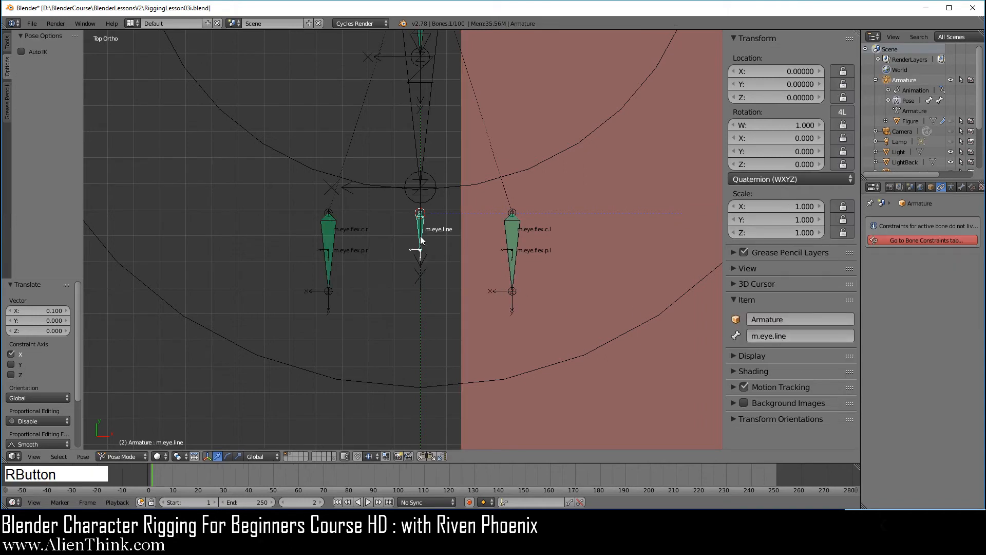
left_click(952, 187)
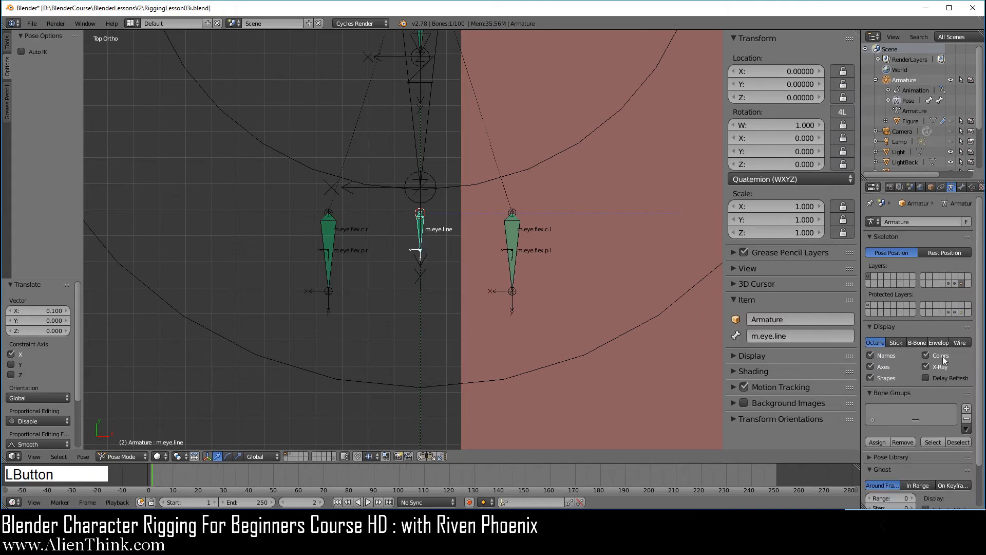
left_click(962, 187)
left_click(948, 398)
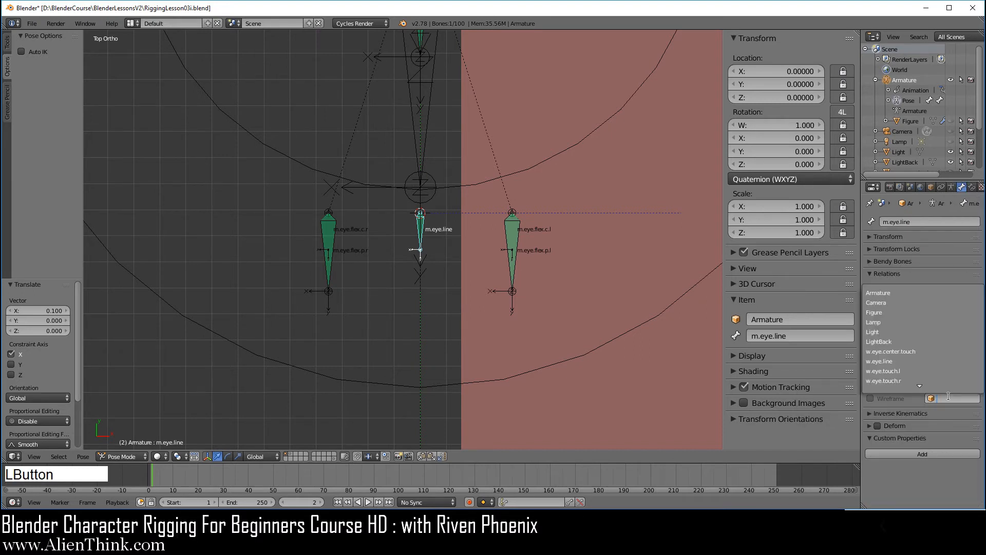
left_click(925, 362)
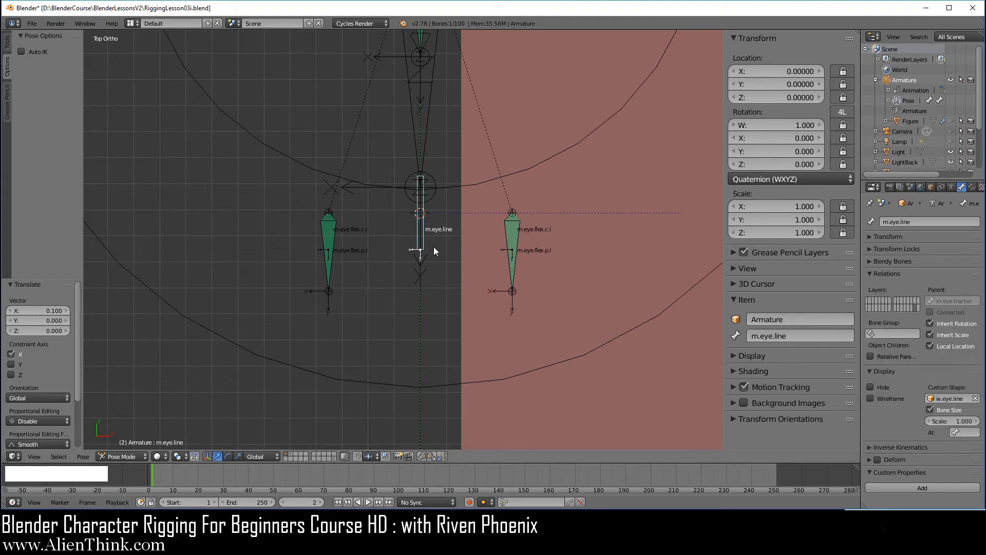
scroll(433, 254, "up", 3)
scroll(434, 254, "up", 2)
middle_click_drag(506, 205, 526, 288, "shift")
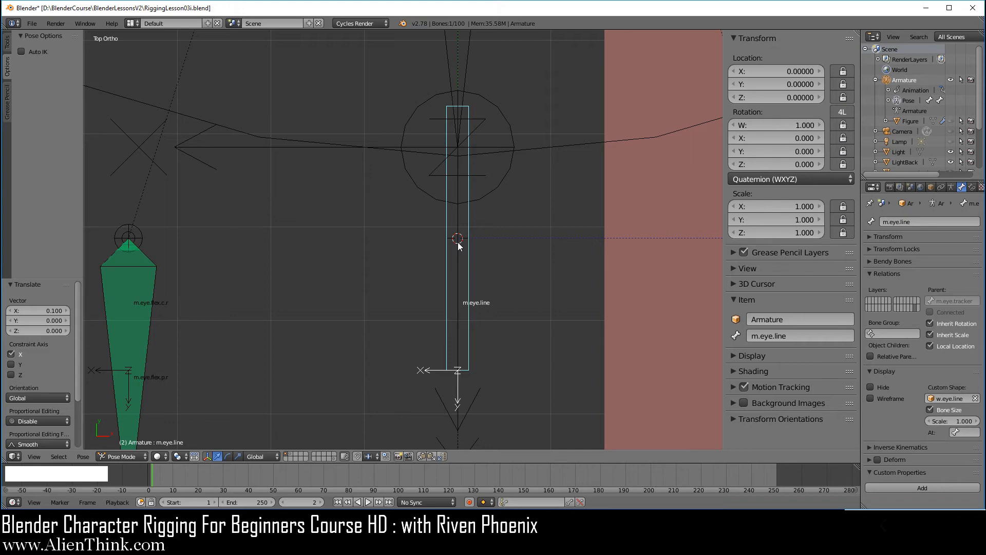
scroll(553, 301, "down", 3)
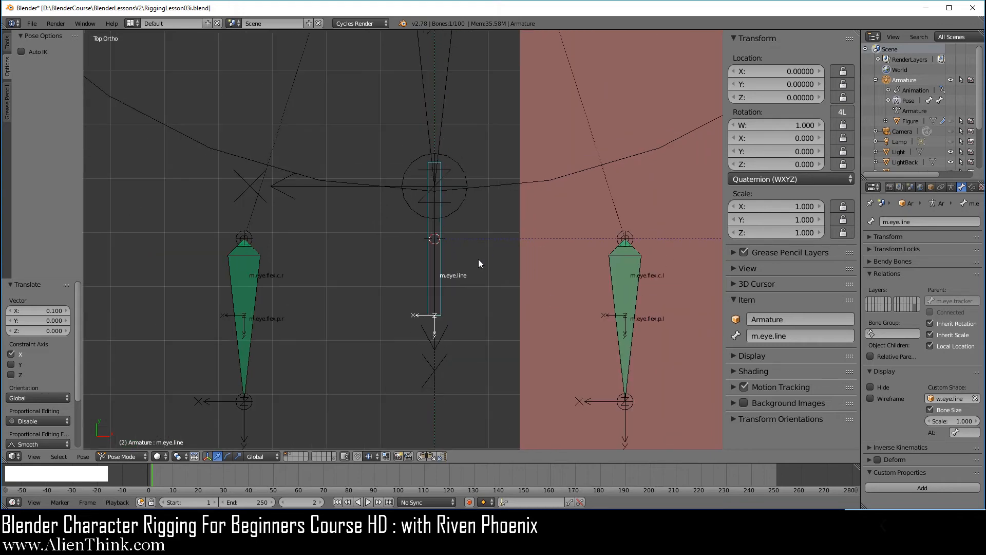
right_click(532, 269)
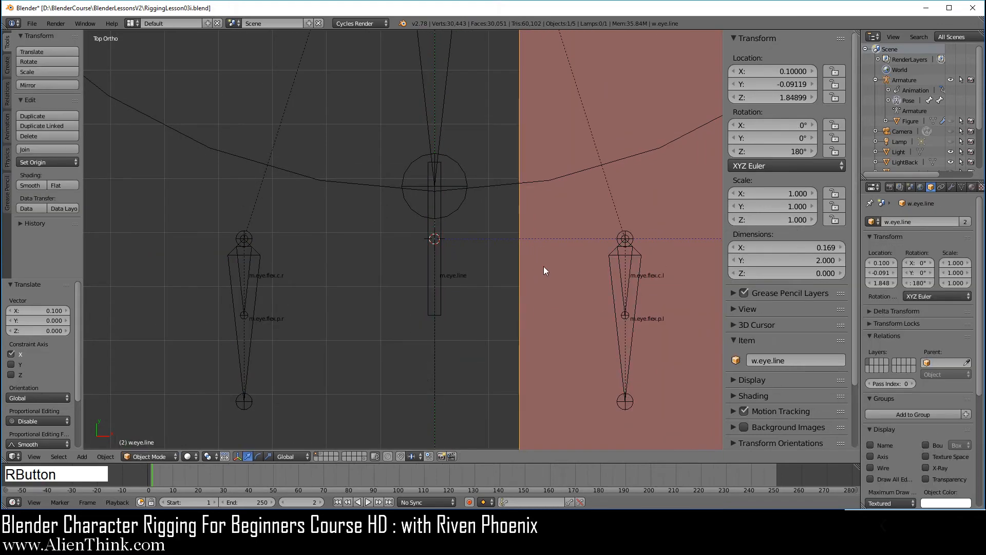
Enable Bone Size on the m.eye.line bone's custom shape display.
right_click(441, 259)
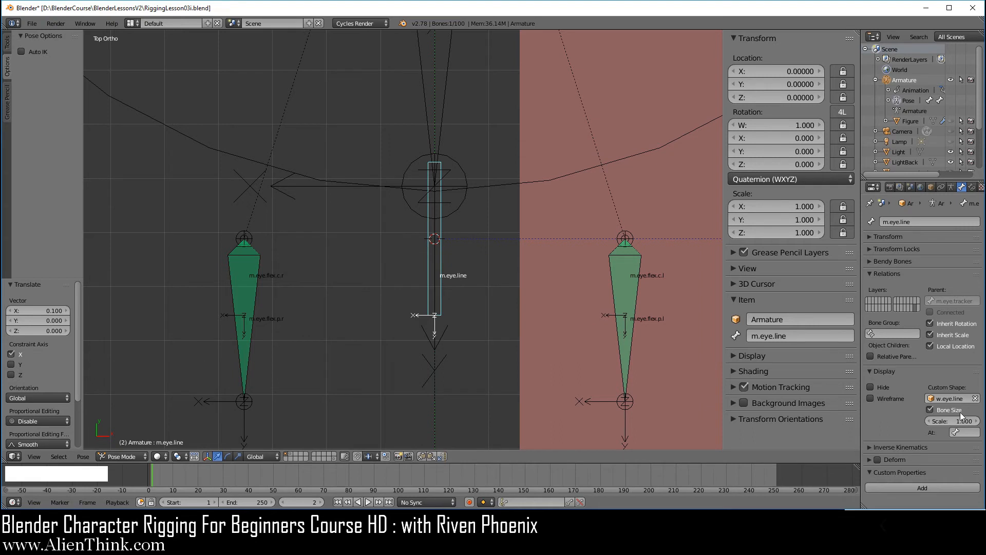
left_click(930, 410)
scroll(543, 319, "down", 10)
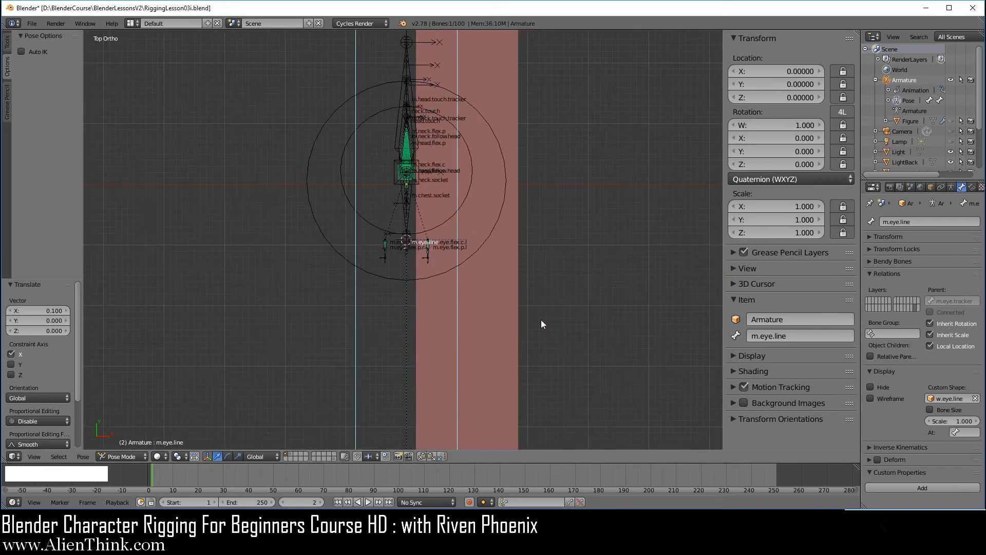
scroll(541, 319, "down", 4)
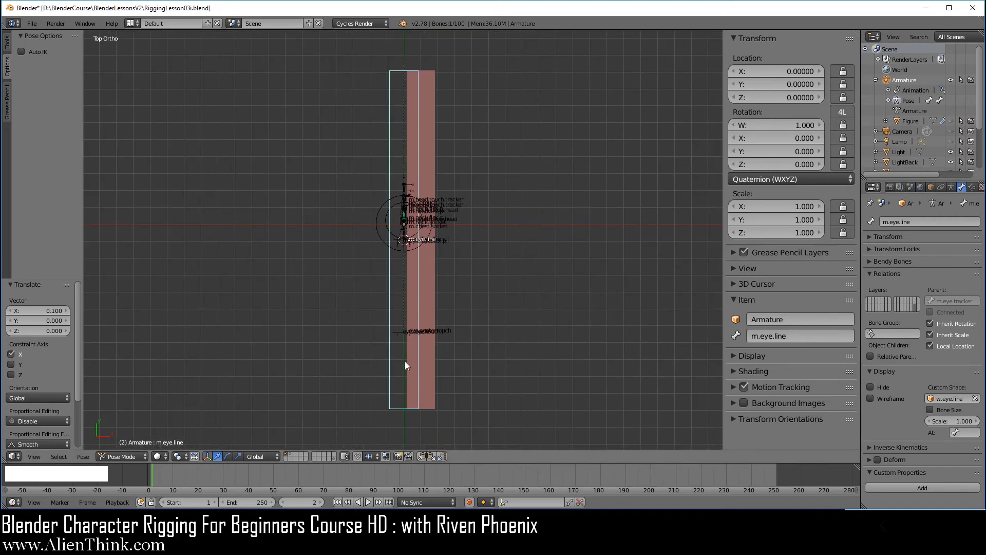
left_click(948, 412)
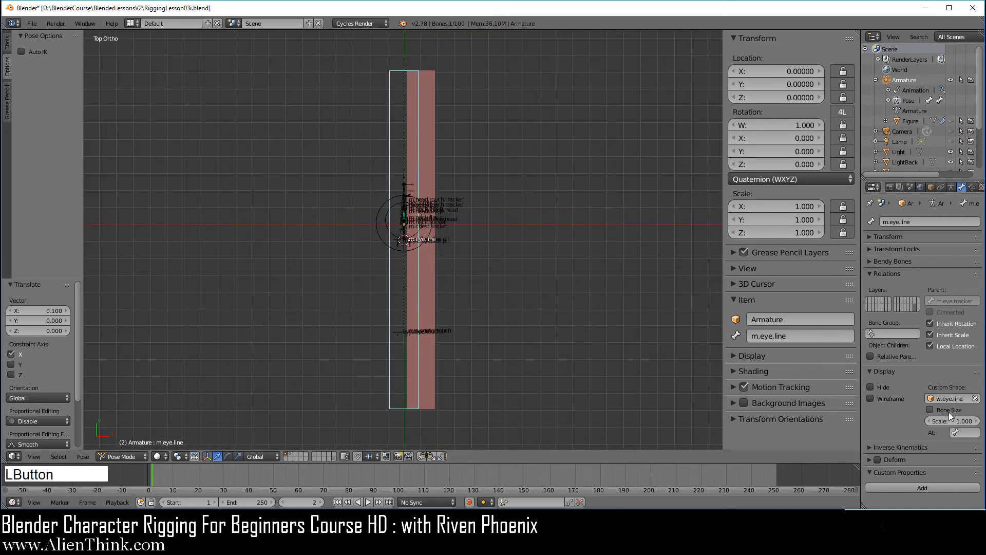
scroll(495, 333, "up", 2)
scroll(496, 333, "up", 10)
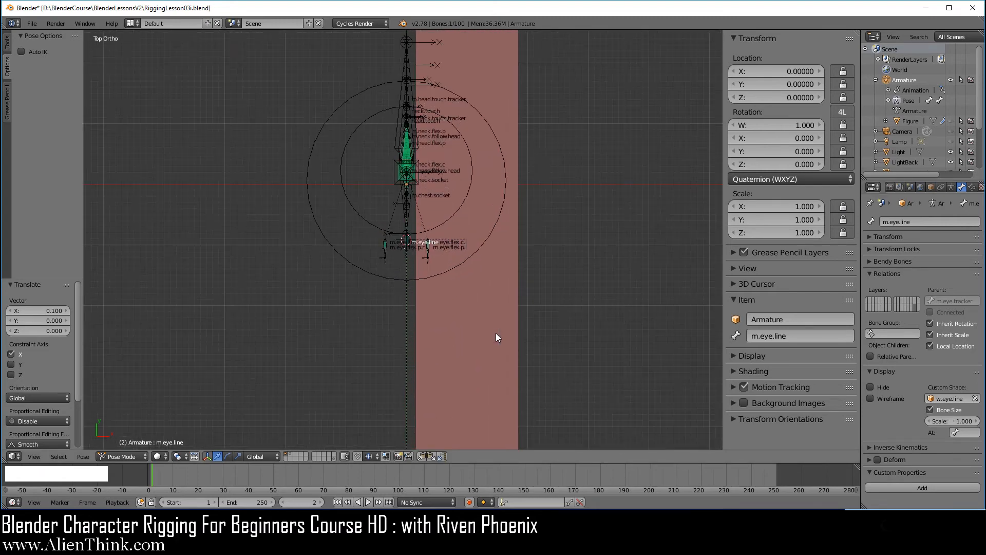
scroll(495, 313, "up", 1)
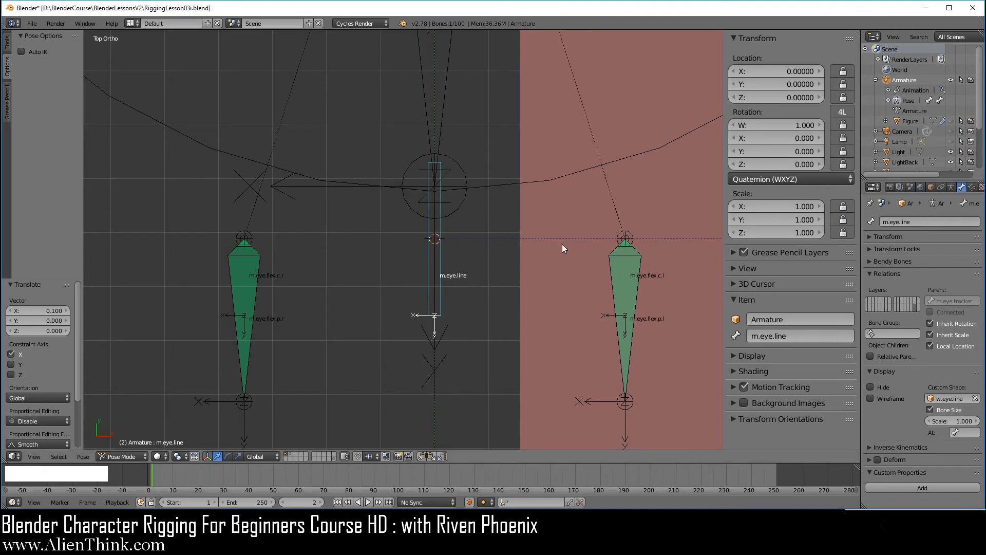
scroll(503, 303, "up", 2)
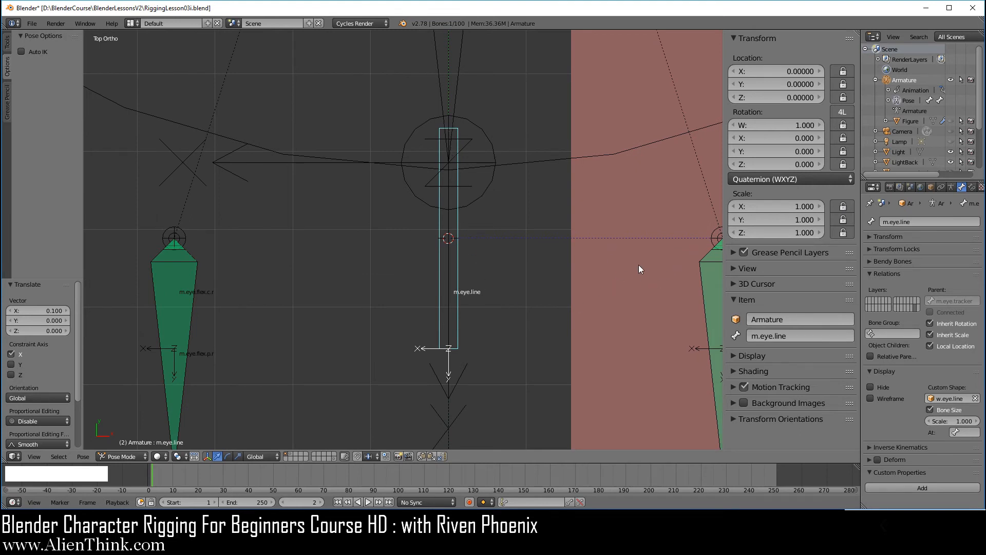
scroll(639, 265, "down", 4)
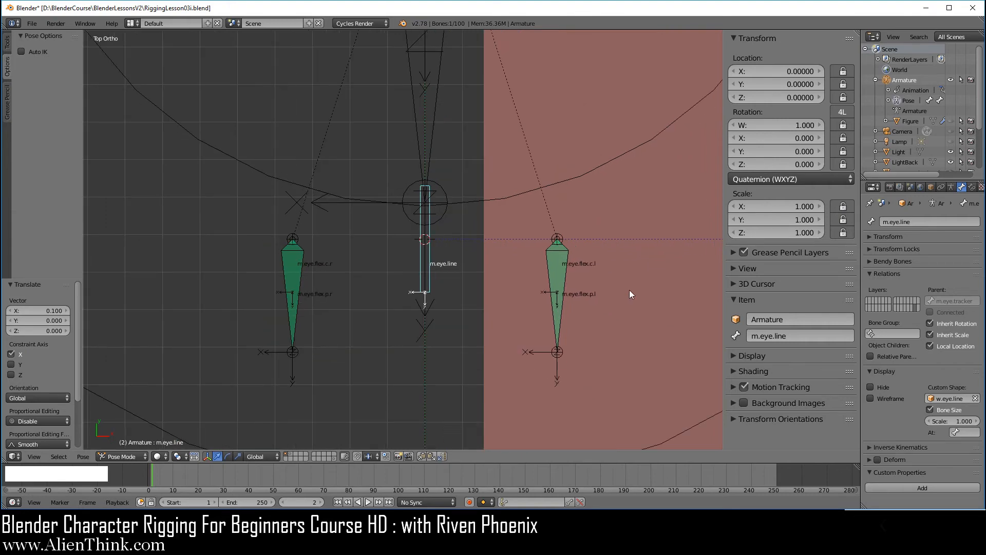
Switch the selection between the w.eye.line plane and the bone, ending on the plane.
right_click(630, 289)
scroll(640, 307, "down", 3)
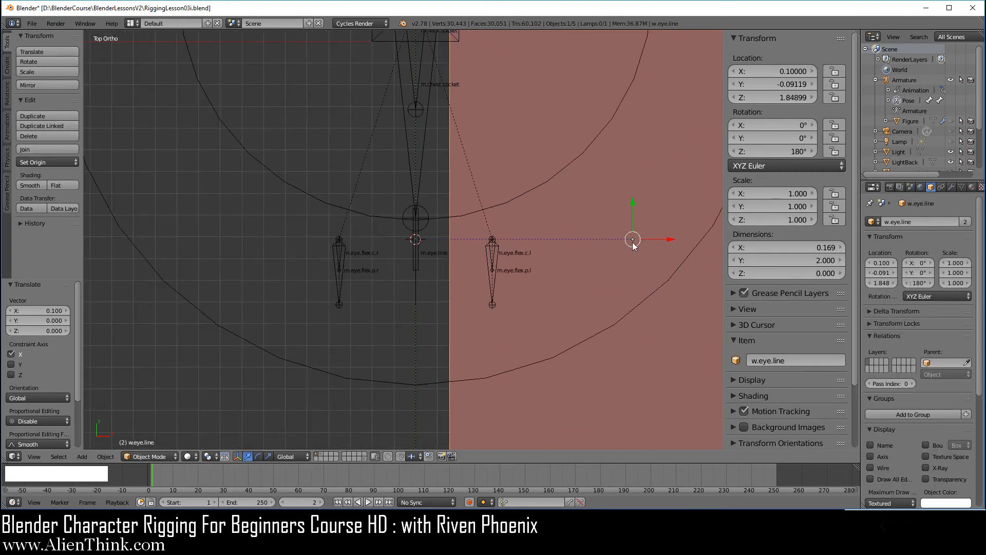
scroll(424, 239, "up", 5)
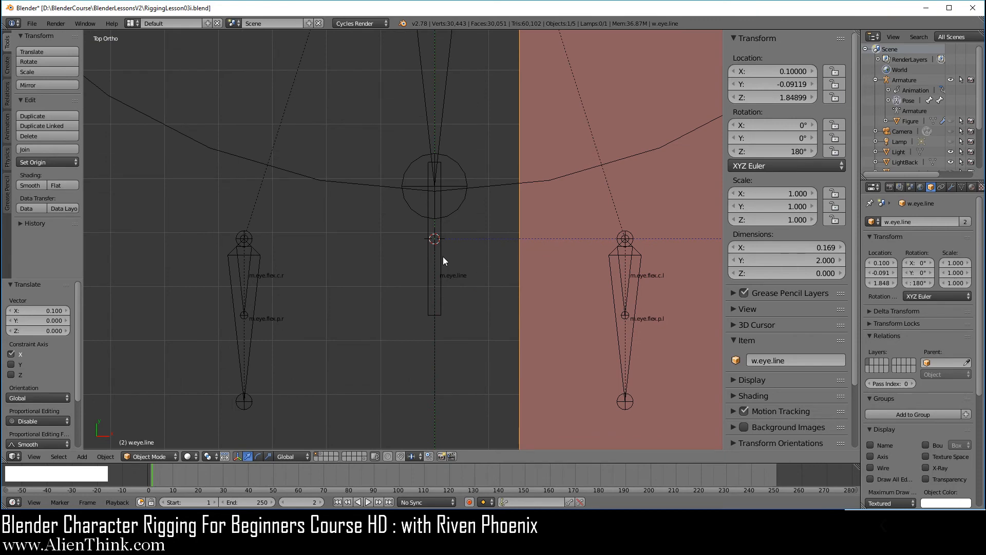
right_click(440, 253)
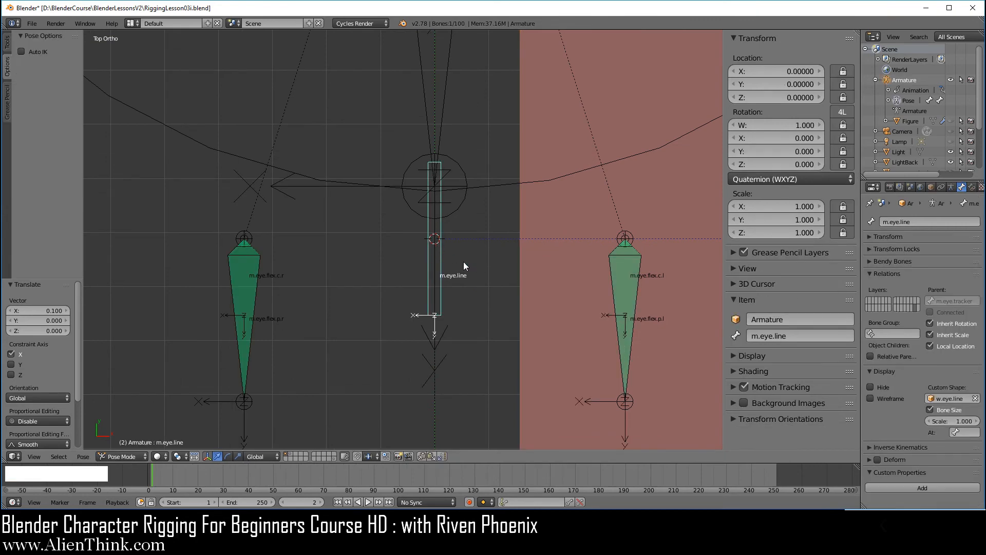
scroll(594, 285, "down", 10)
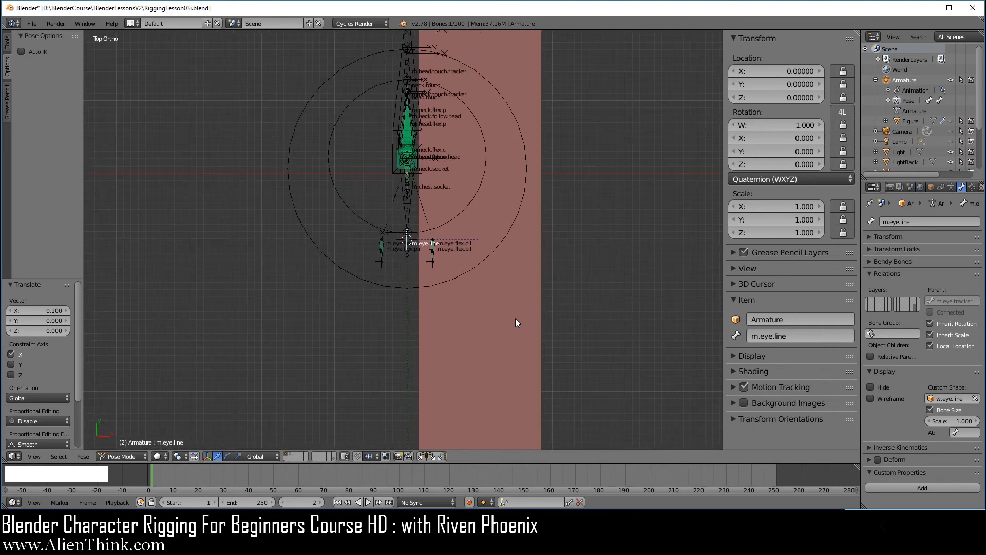
right_click(516, 317)
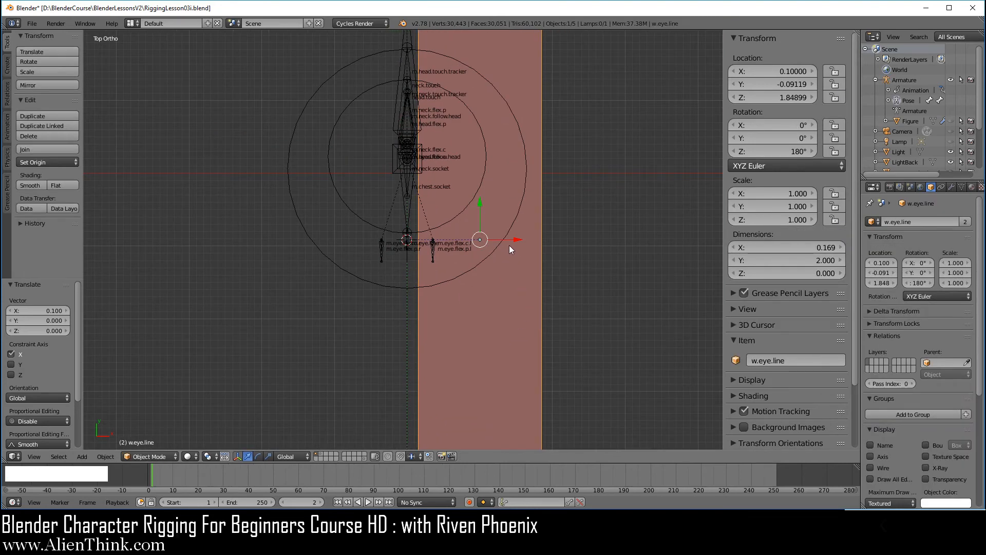
In Edit Mode, drag the plane's vertices down along Y toward the bone's head.
key("Tab")
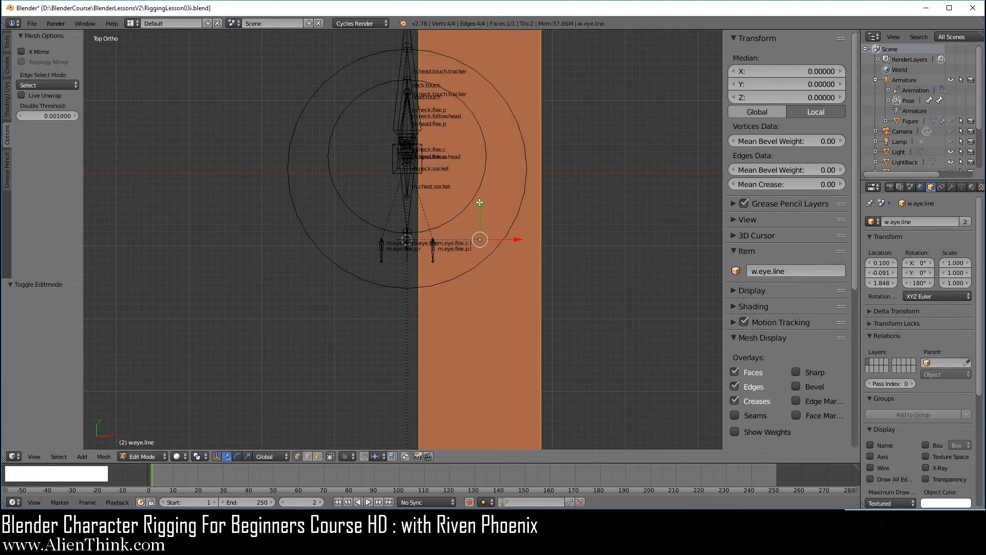
left_click_drag(480, 203, 482, 420)
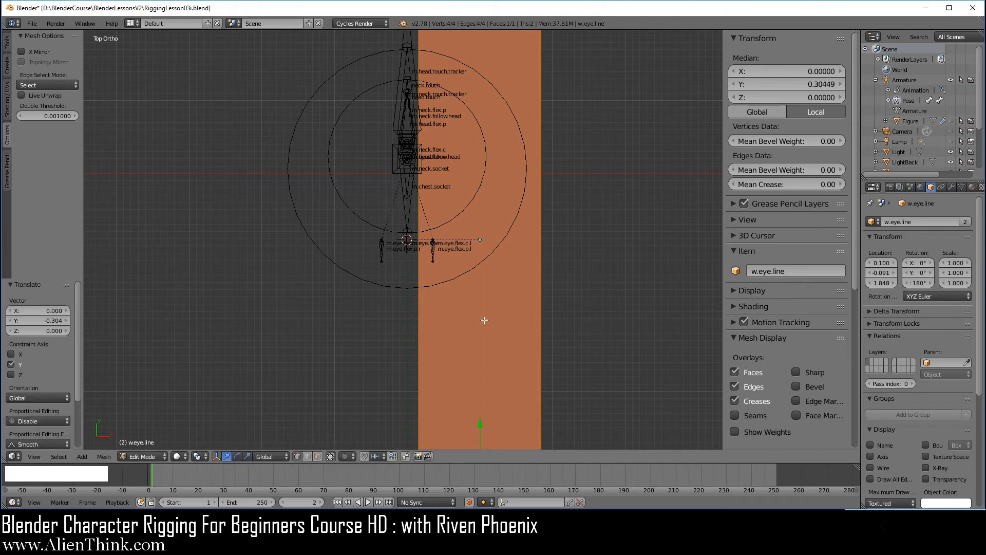
scroll(477, 273, "down", 6)
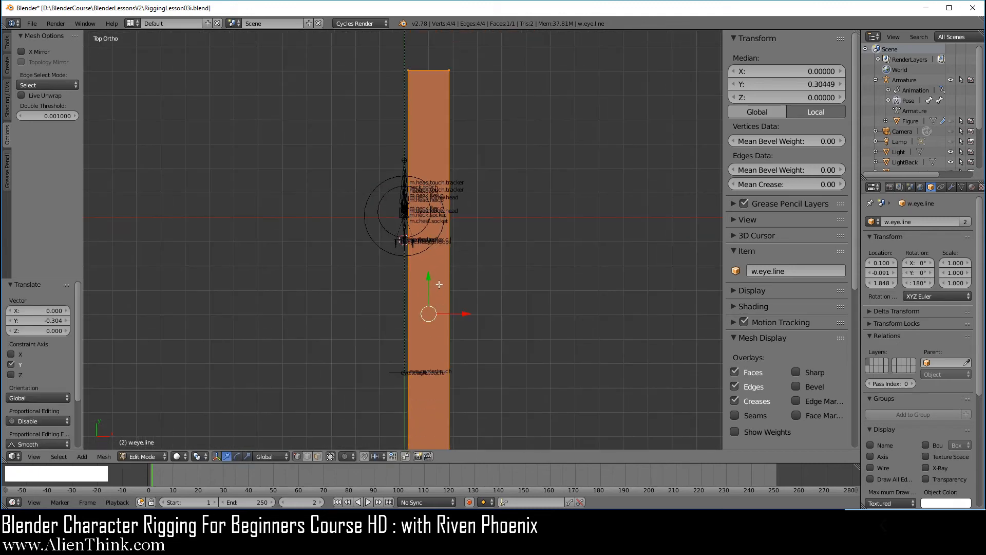
left_click_drag(429, 277, 424, 446)
scroll(427, 327, "up", 8)
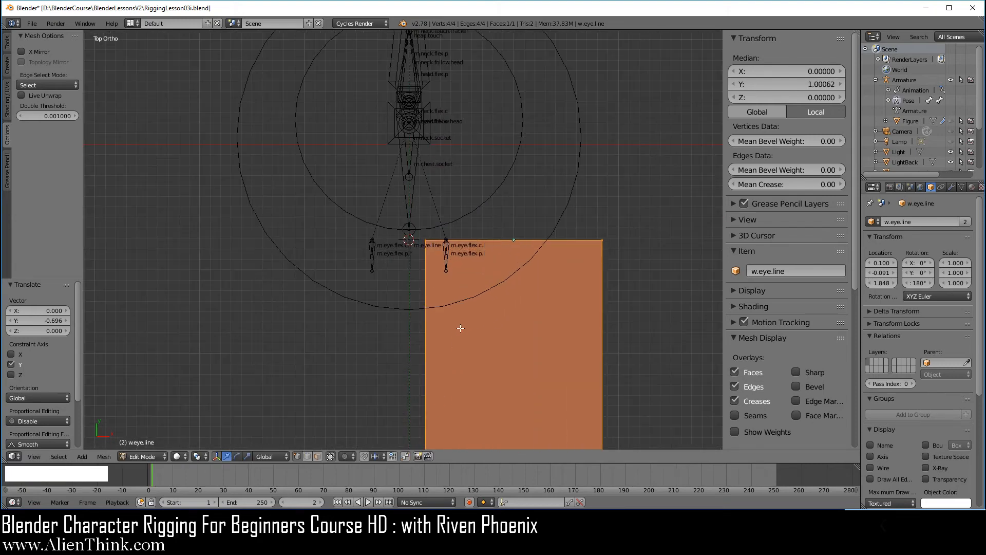
scroll(522, 322, "up", 3)
middle_click_drag(625, 314, 377, 300, "shift")
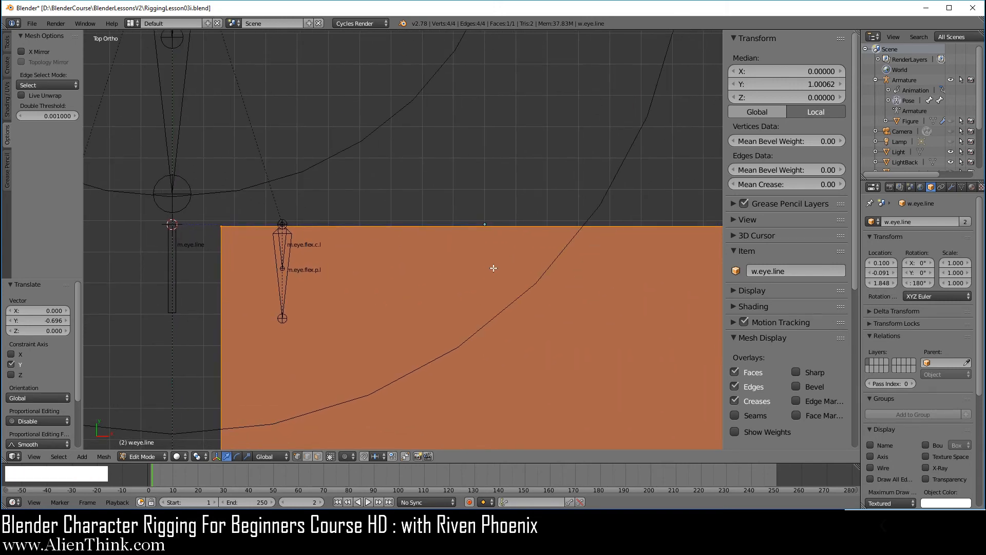
Fine-tune the vertices along Y, leave Edit Mode, and select the m.eye.line bone.
key("g")
key("y")
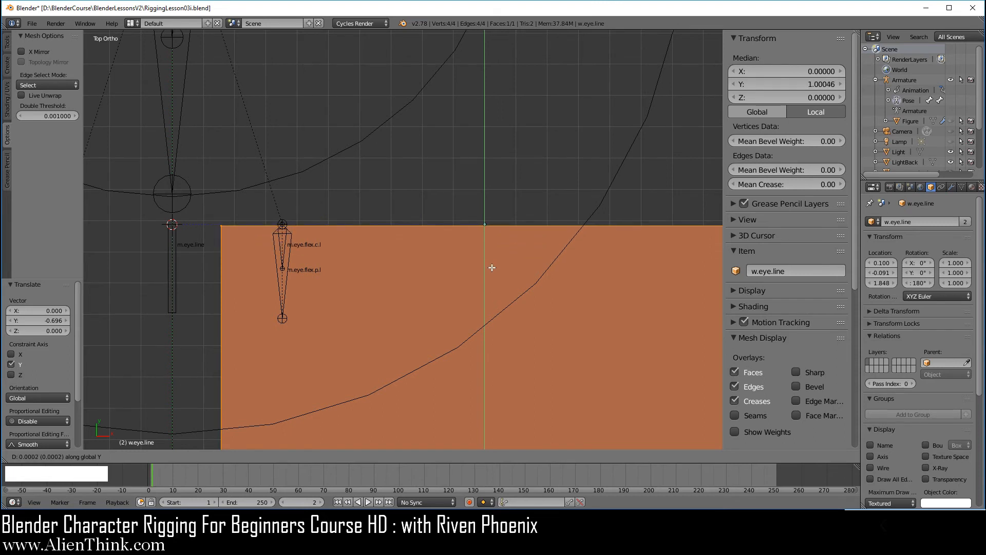
left_click(492, 267)
middle_click_drag(406, 280, 611, 268, "shift")
scroll(426, 280, "up", 4)
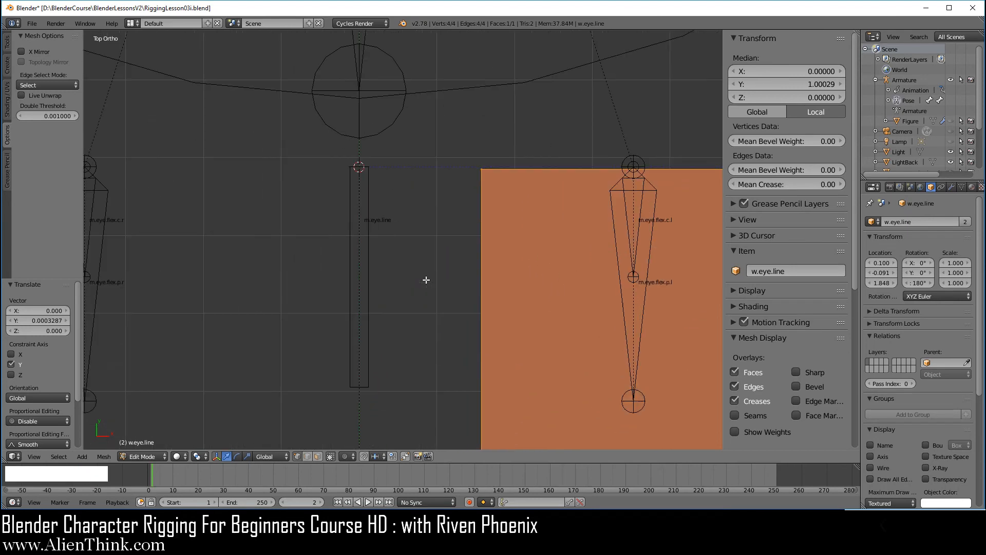
middle_click_drag(426, 280, 422, 246, "shift")
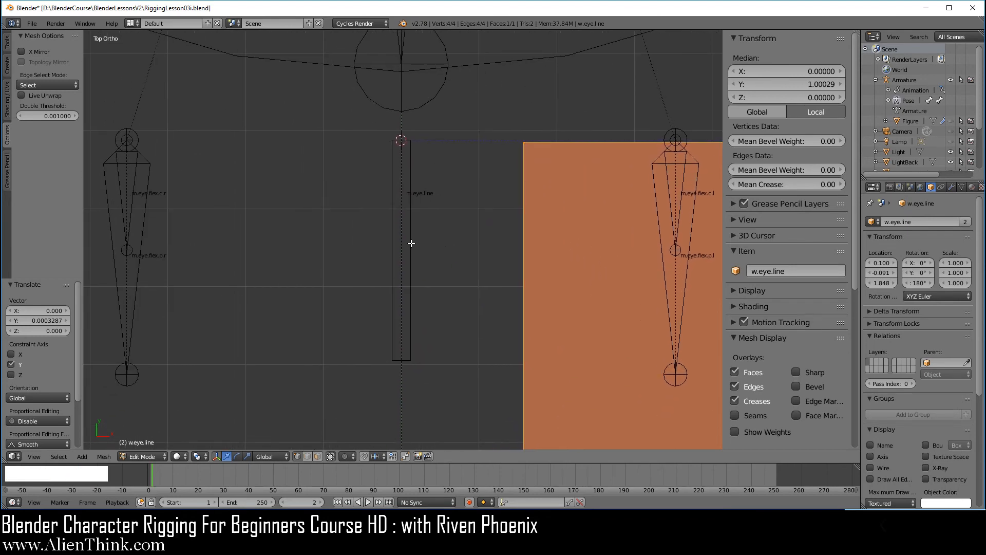
key("Tab")
right_click(418, 183)
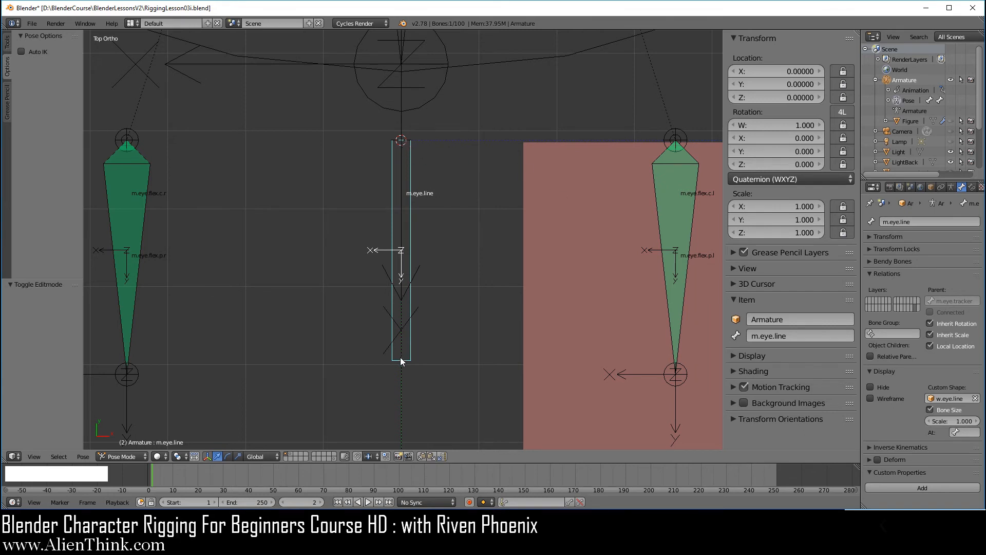
Turn off custom bone Shapes in the armature display to reveal the bone's length.
left_click(951, 187)
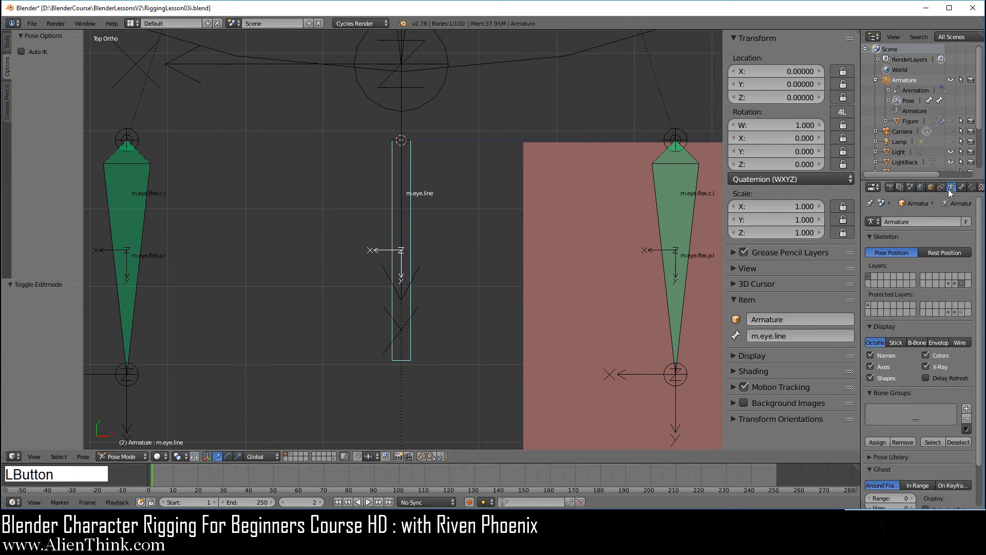
left_click(870, 378)
left_click(872, 378)
left_click(871, 378)
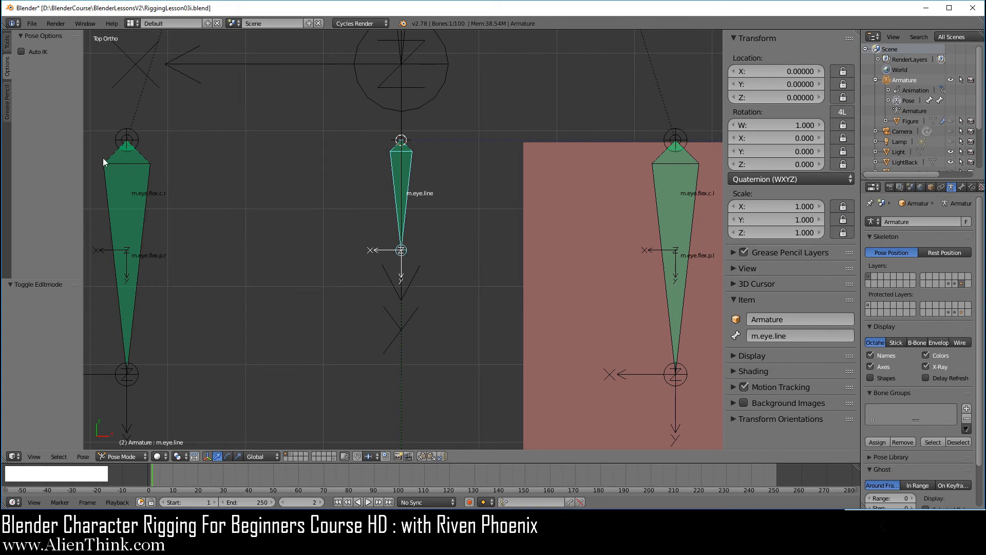
Draw a straight grease pencil line across the bone's tail, then re-enable Shapes.
left_click(9, 108)
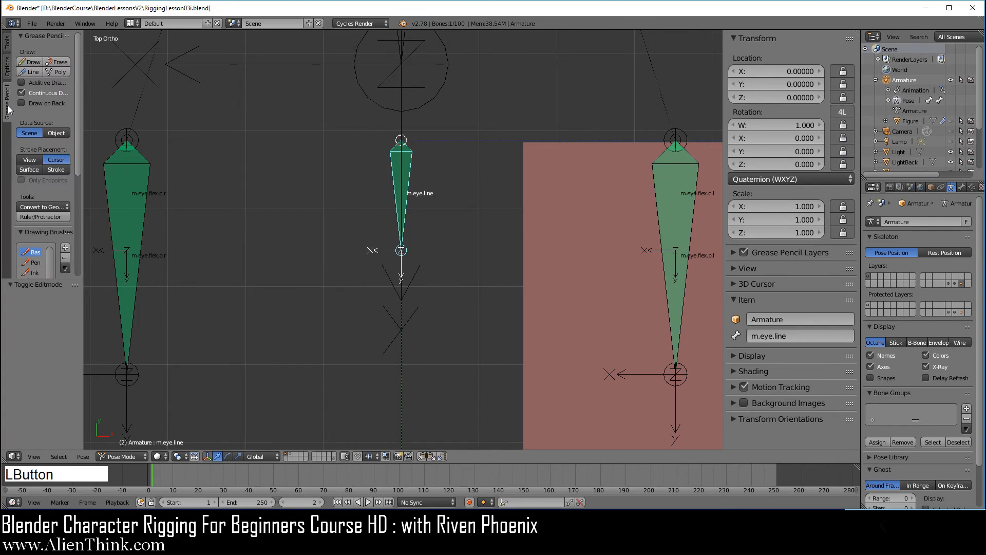
left_click(33, 72)
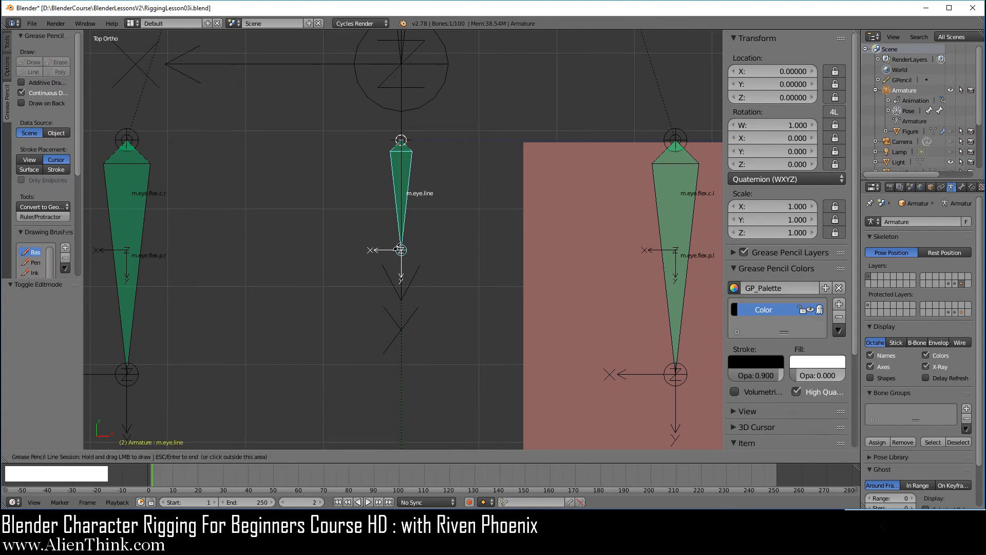
left_click_drag(370, 250, 443, 249)
key("Escape")
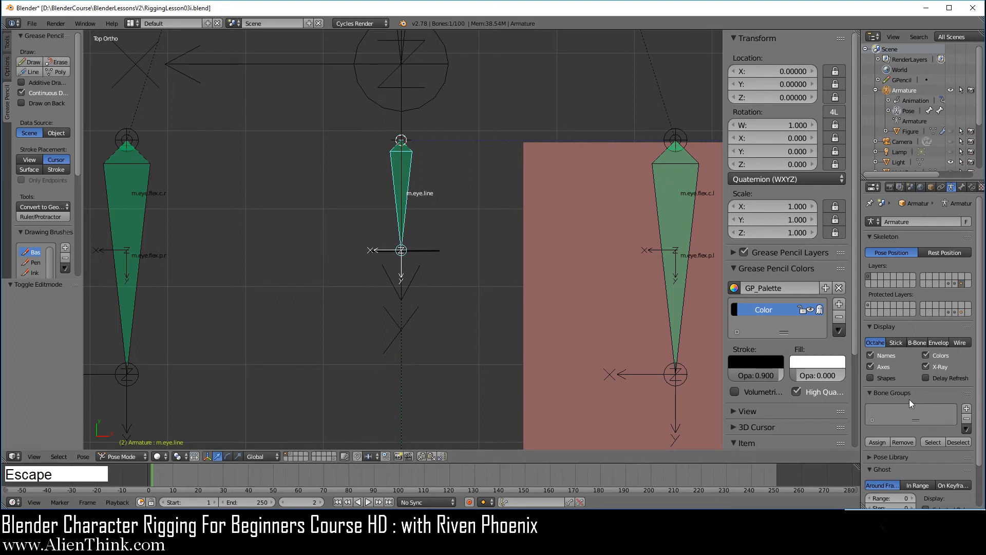
left_click(883, 378)
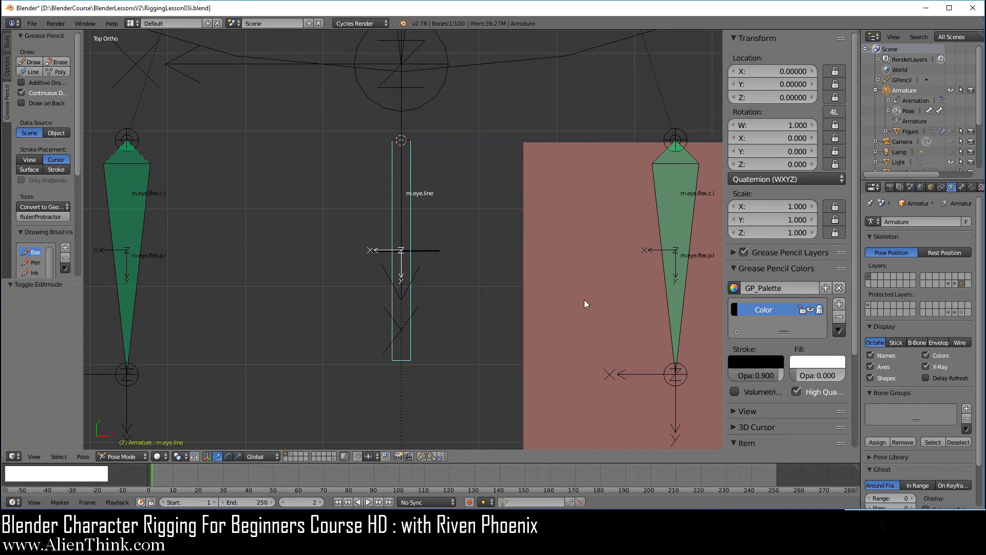
Edit the w.eye.line plane with pivot set to 3D Cursor and scale it down to about 0.92.
right_click(608, 225)
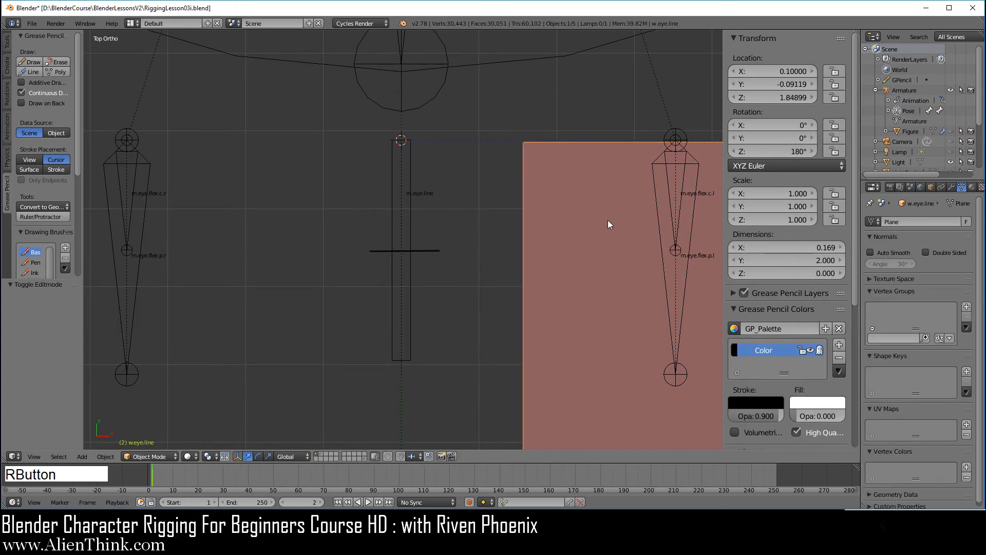
key("Tab")
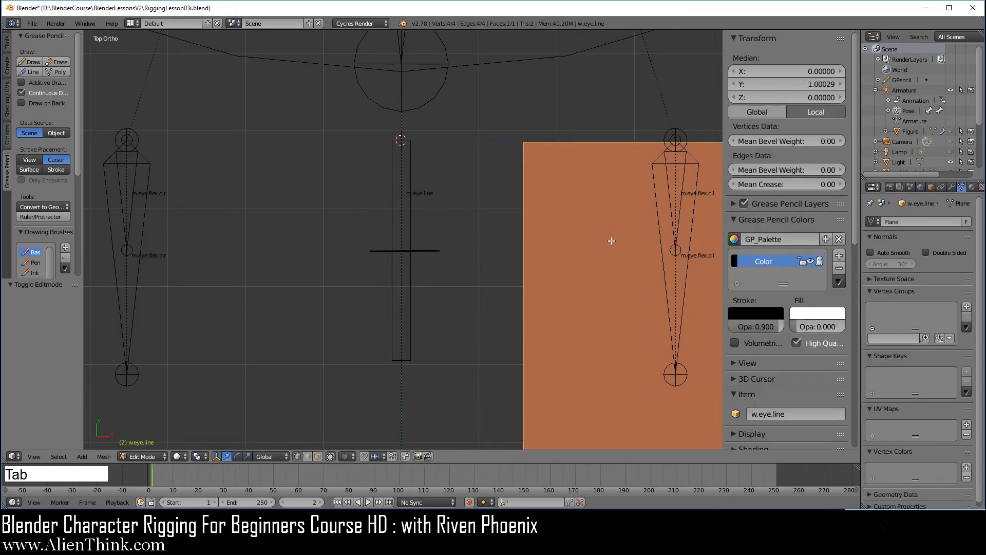
middle_click_drag(640, 231, 580, 259, "shift")
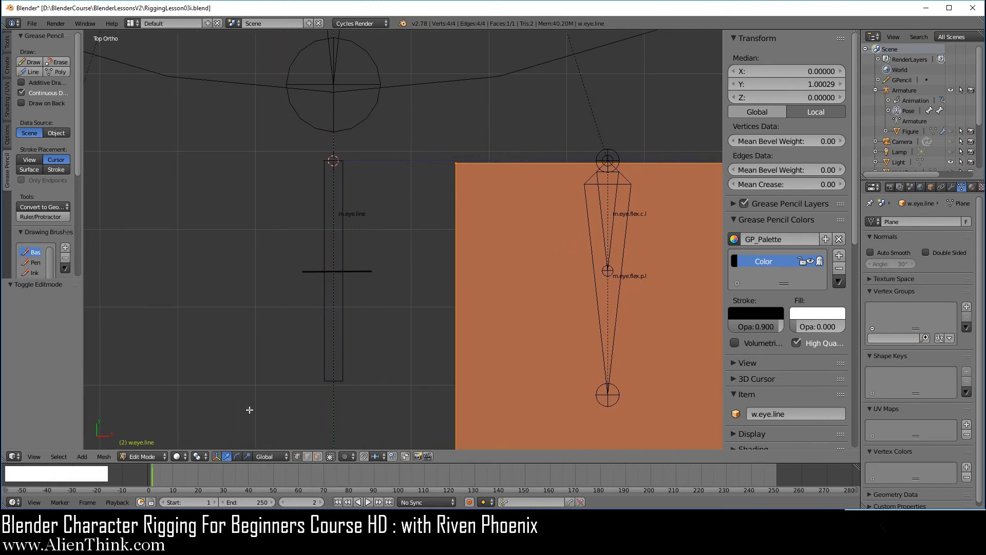
left_click(201, 458)
left_click(221, 433)
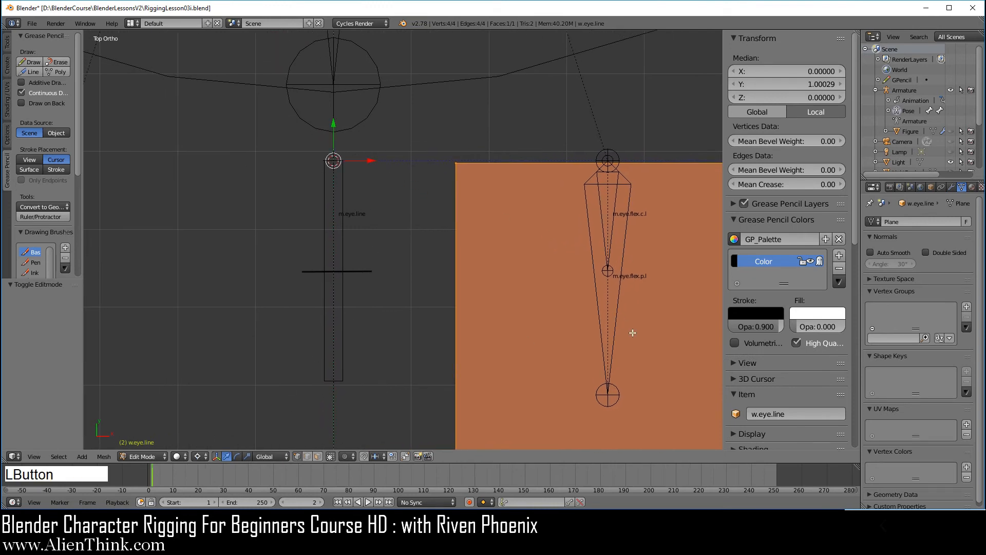
key("s")
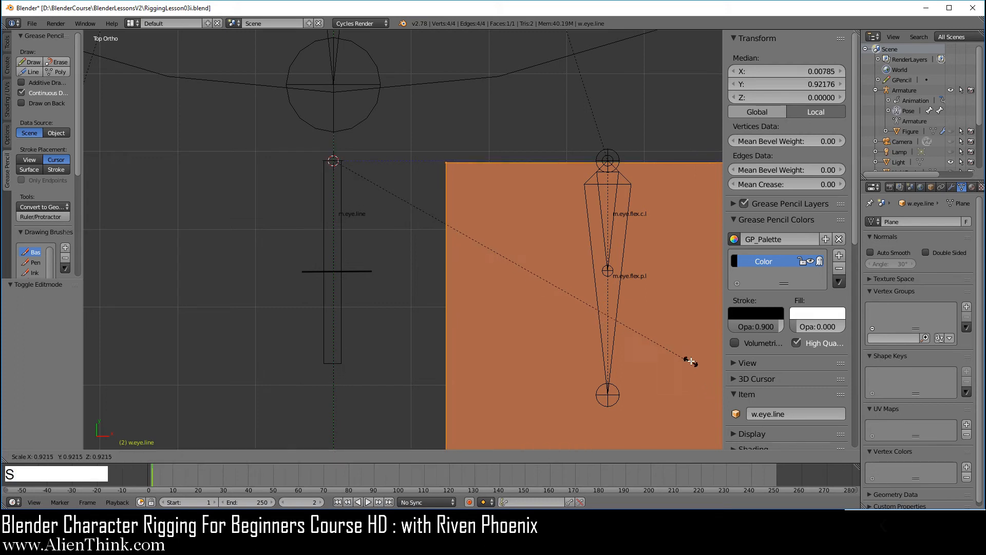
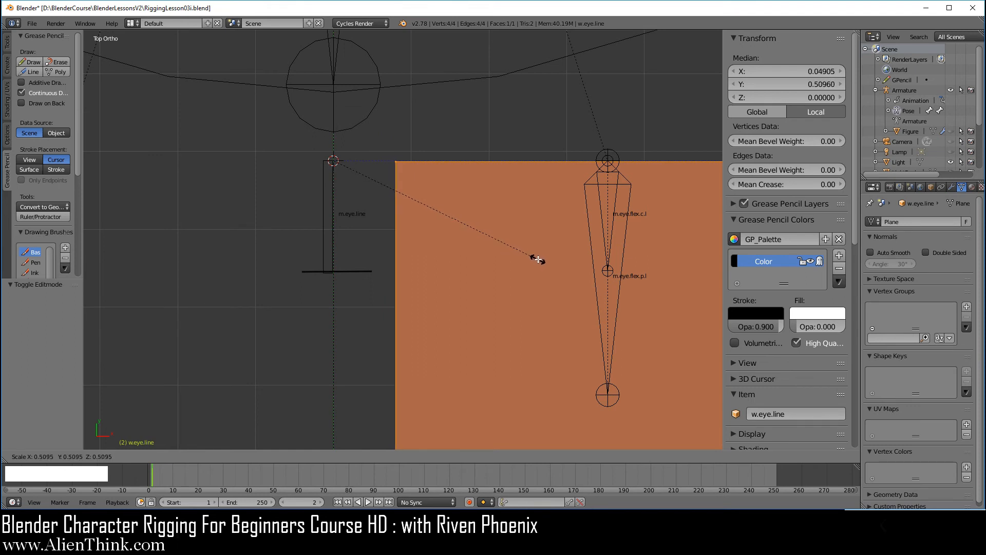
Scale the w.eye.line plane down to 0.504.
left_click(535, 259)
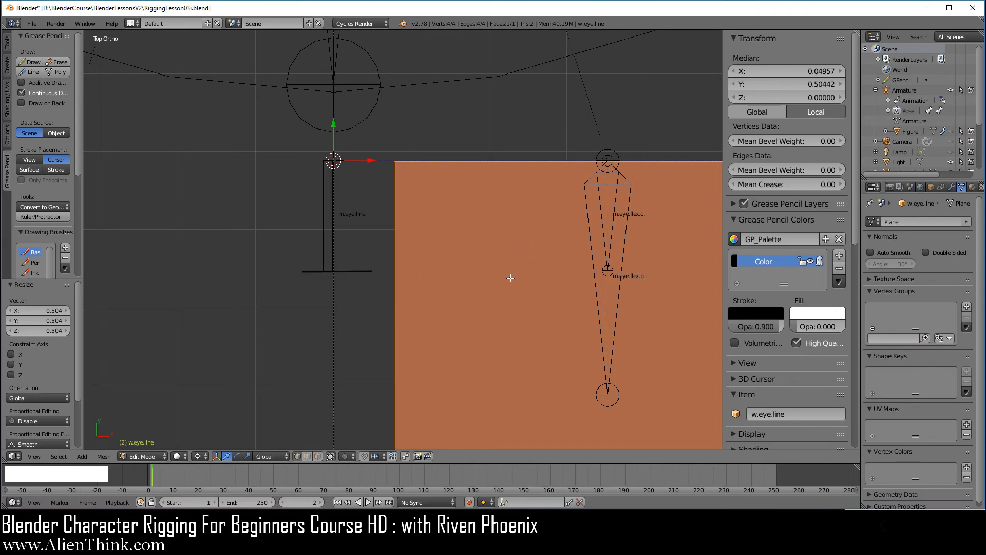
scroll(511, 277, "down", 8)
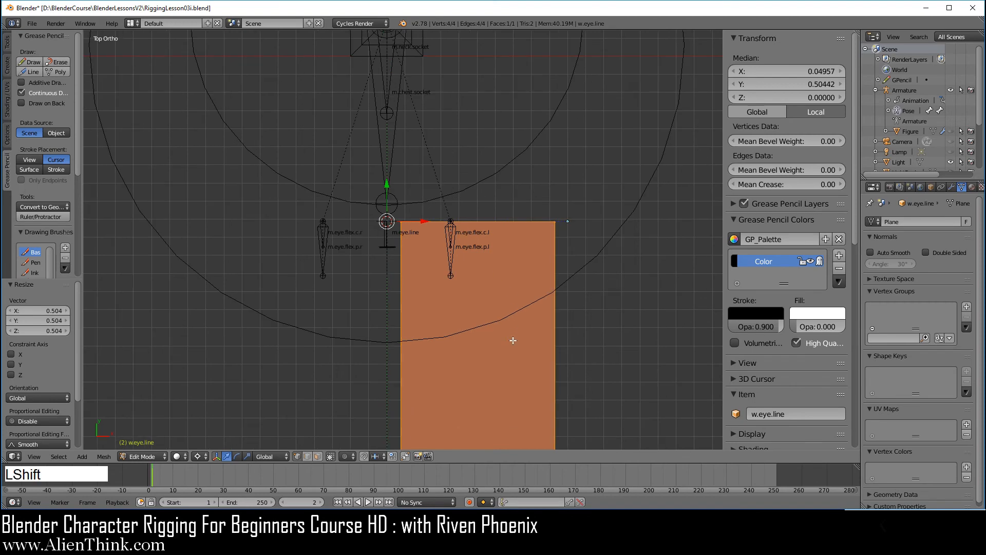
middle_click_drag(513, 340, 491, 223, "shift")
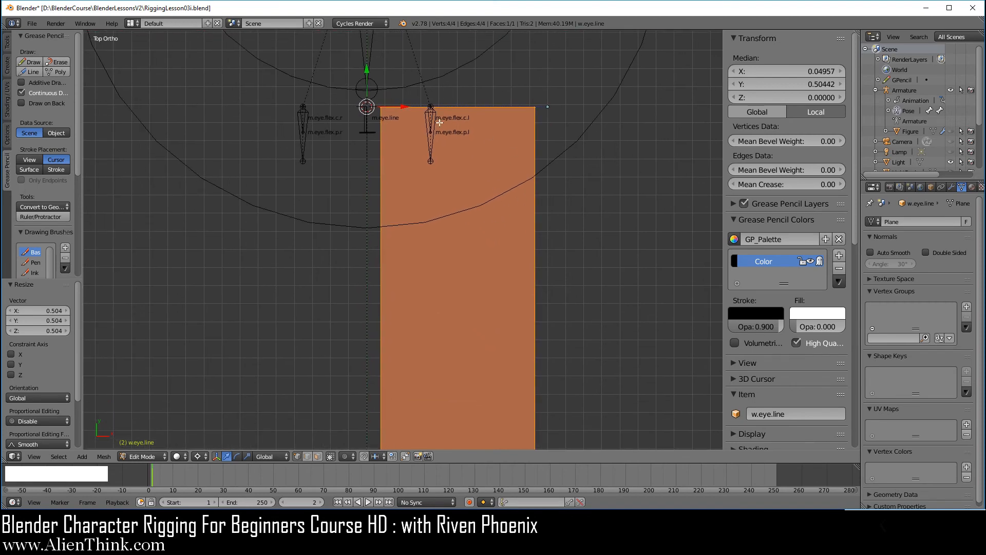
Select the plane's top-left and bottom-left corner vertices.
right_click(384, 106)
scroll(404, 228, "down", 7)
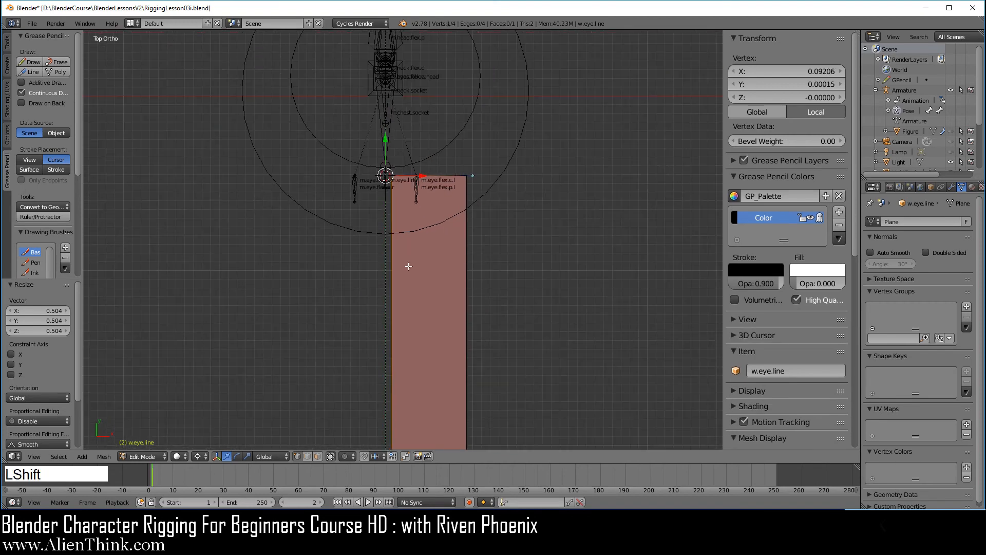
middle_click_drag(404, 228, 434, 330, "shift")
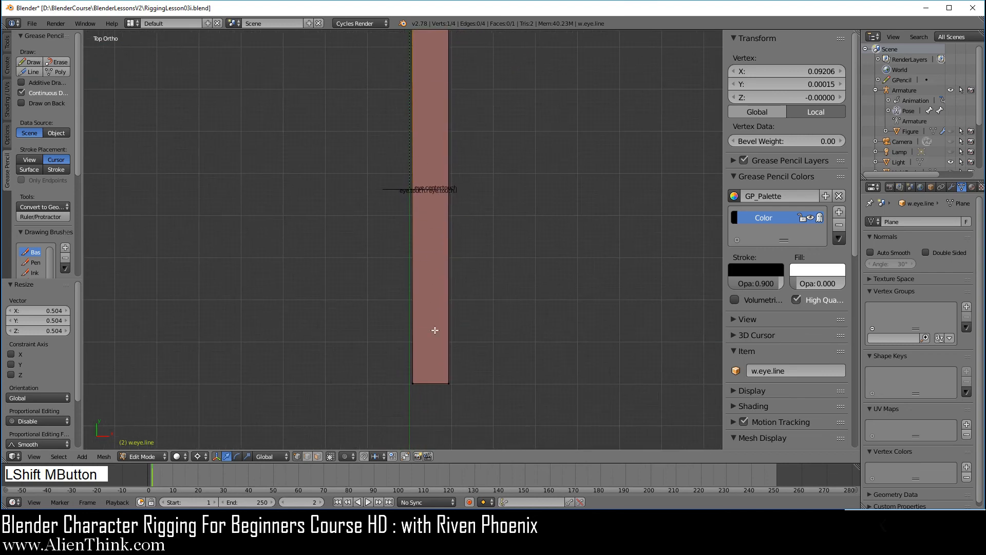
right_click(415, 383, "shift")
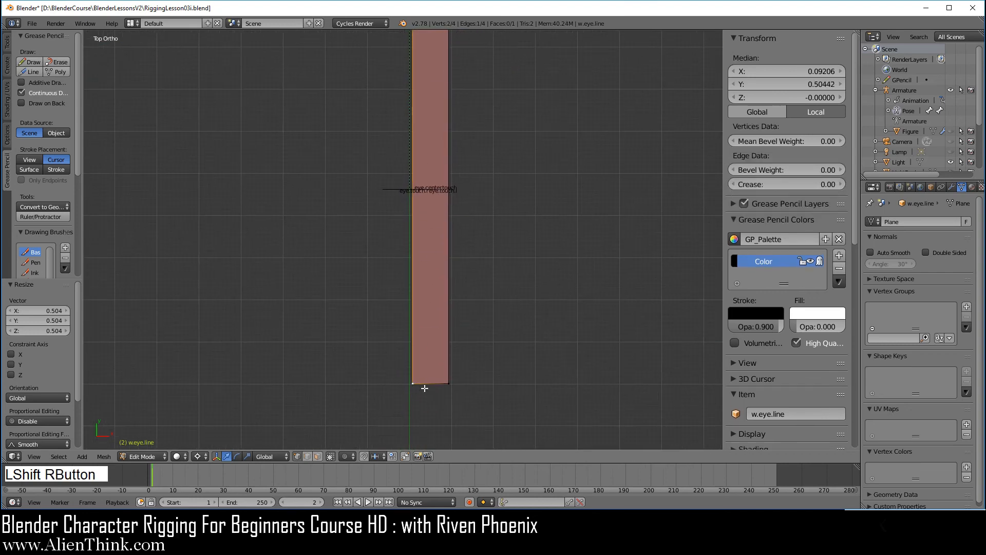
Delete the two left vertices and select the remaining right-hand edge.
key("x")
left_click(523, 293)
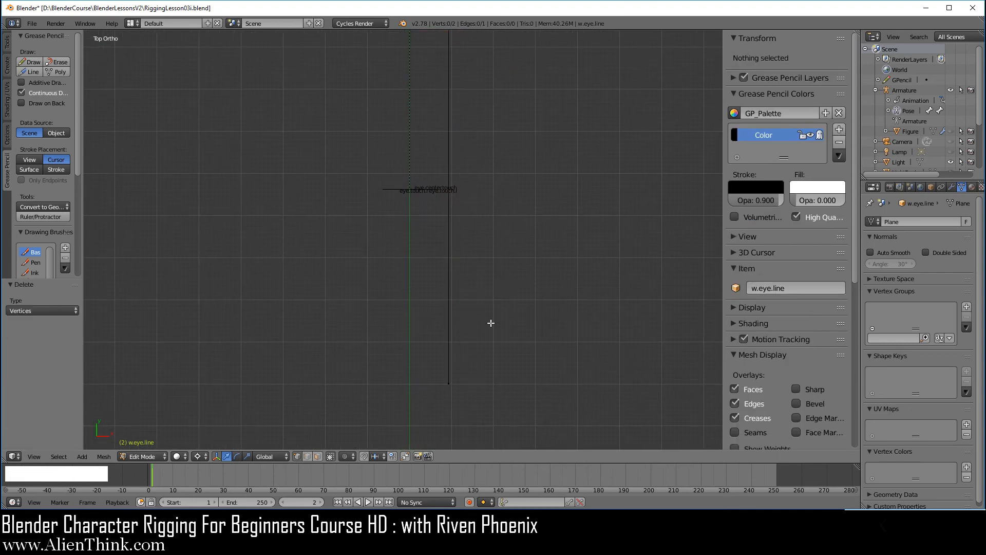
key("a")
middle_click_drag(489, 122, 473, 364, "shift")
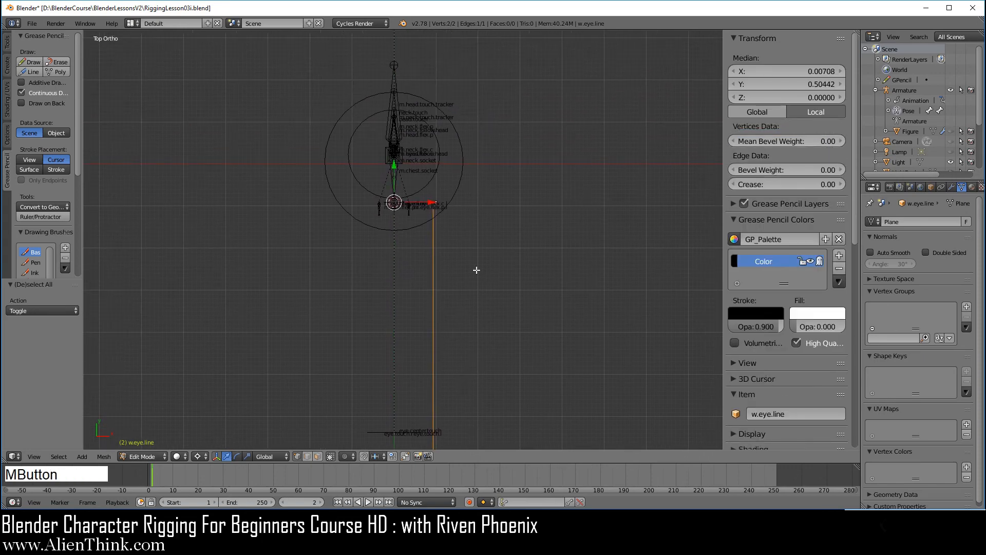
middle_click_drag(478, 271, 471, 330, "ctrl")
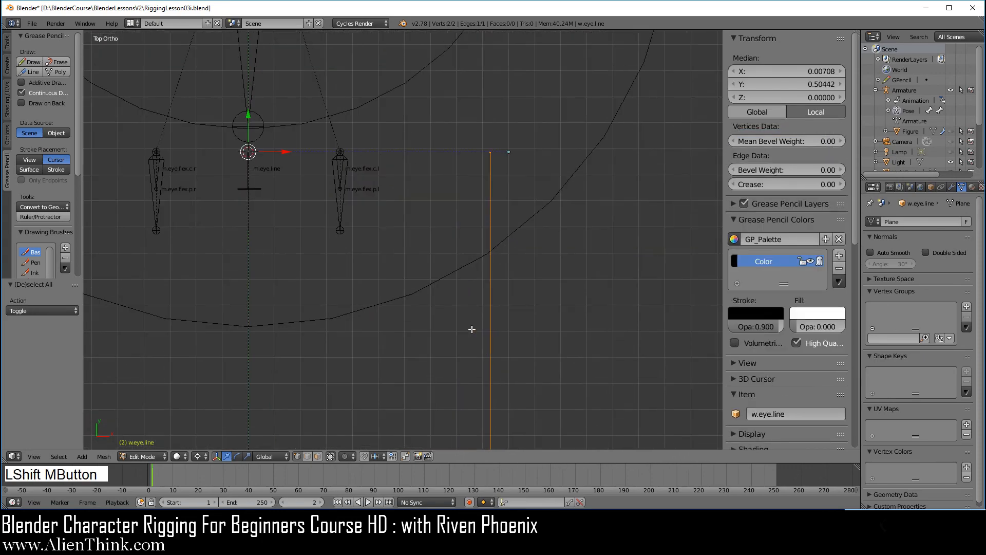
Change the pivot point, nudge the vertical edge sideways, and return to Object Mode.
left_click(204, 459)
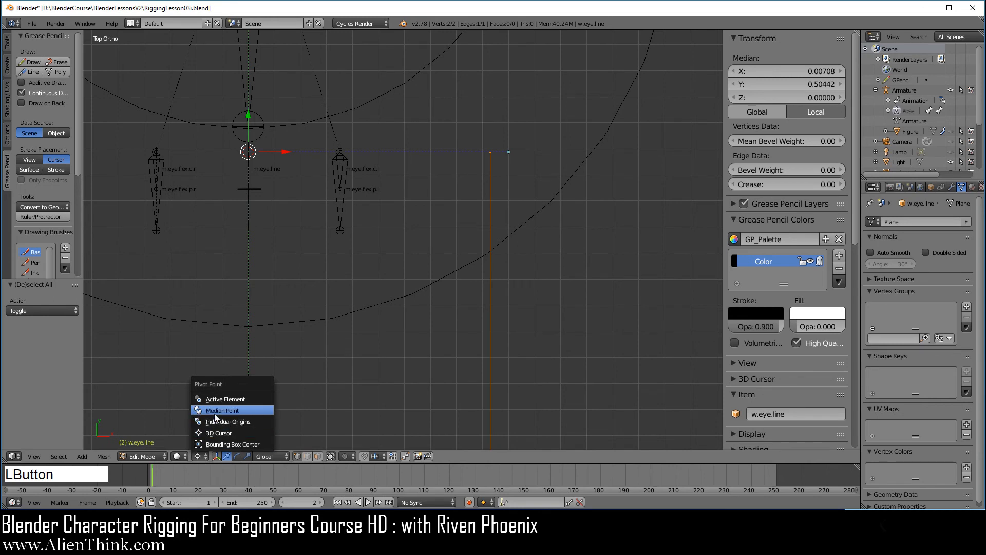
left_click(215, 413)
key("g")
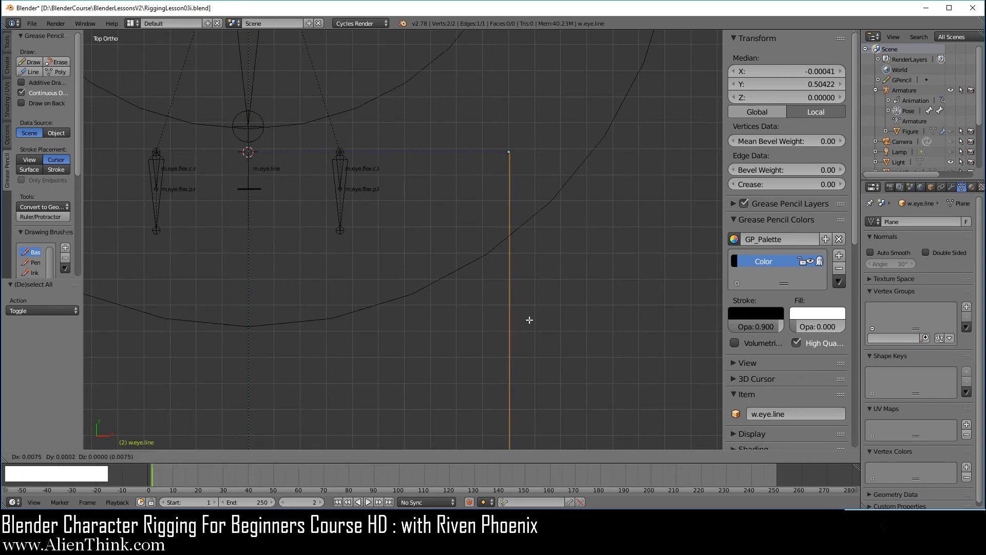
left_click(529, 319)
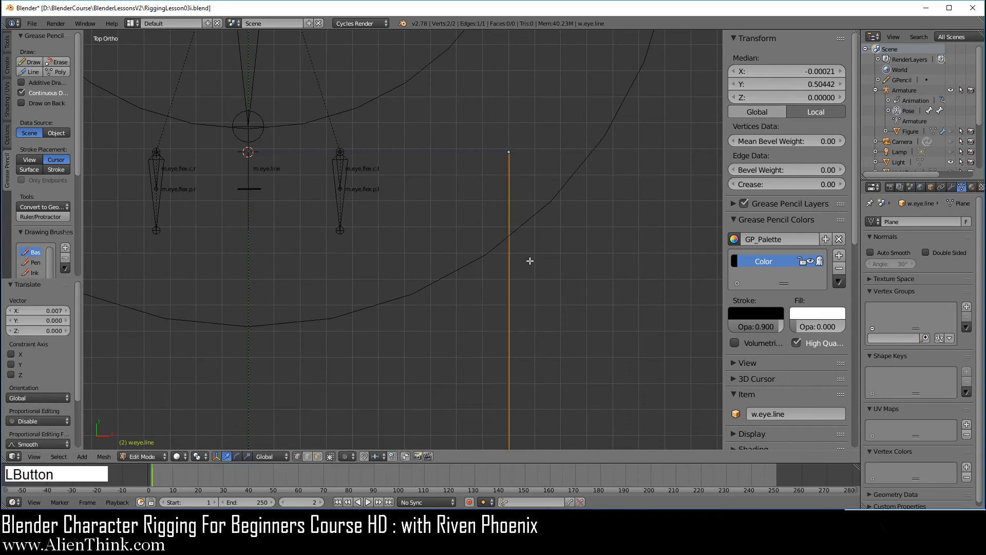
scroll(513, 154, "up", 3)
middle_click_drag(549, 175, 541, 221, "shift")
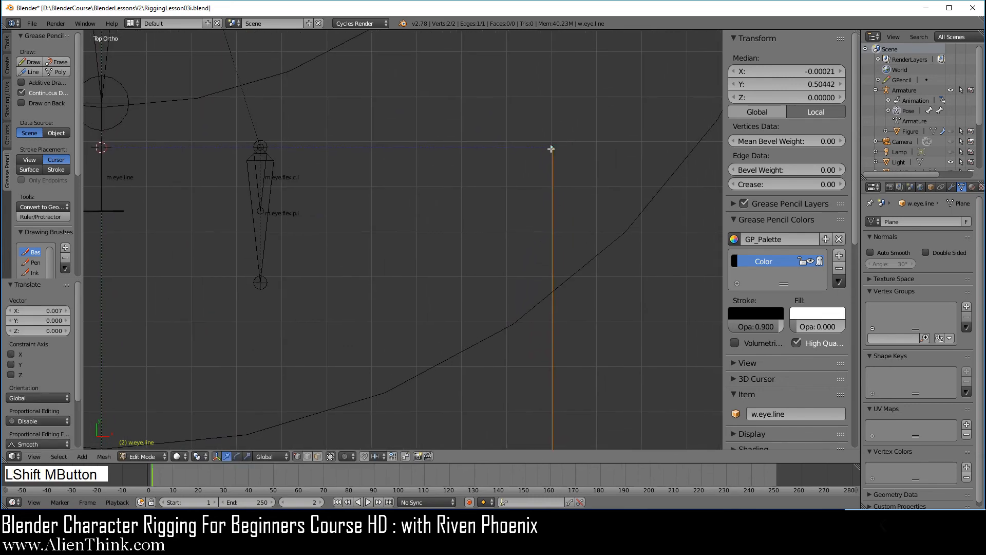
scroll(564, 211, "down", 2)
middle_click_drag(528, 262, 557, 255, "shift")
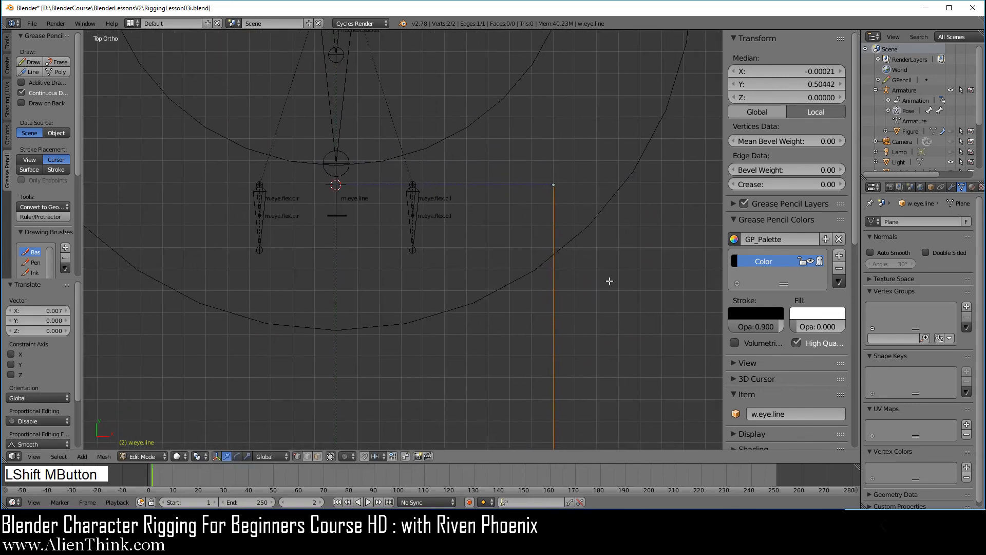
key("Tab")
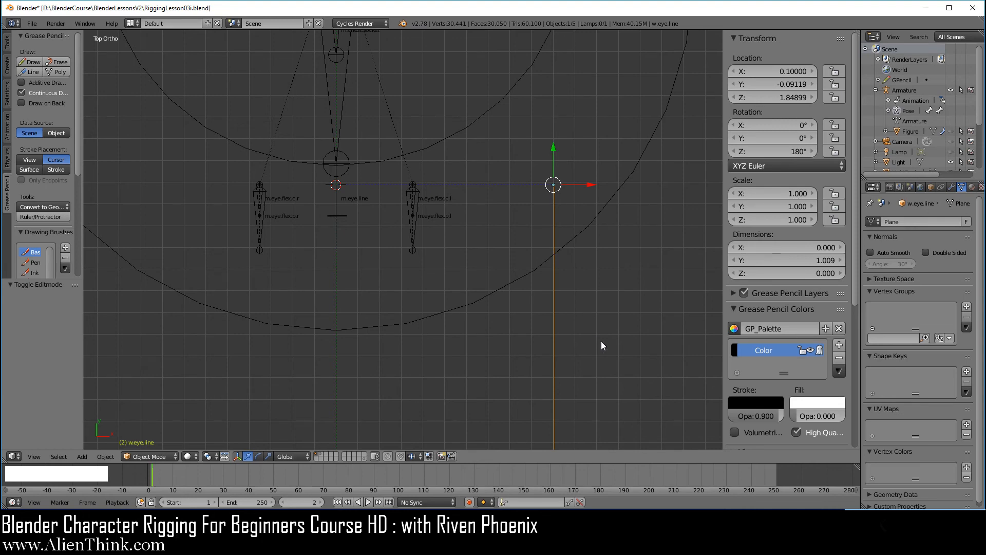
scroll(657, 434, "down", 10)
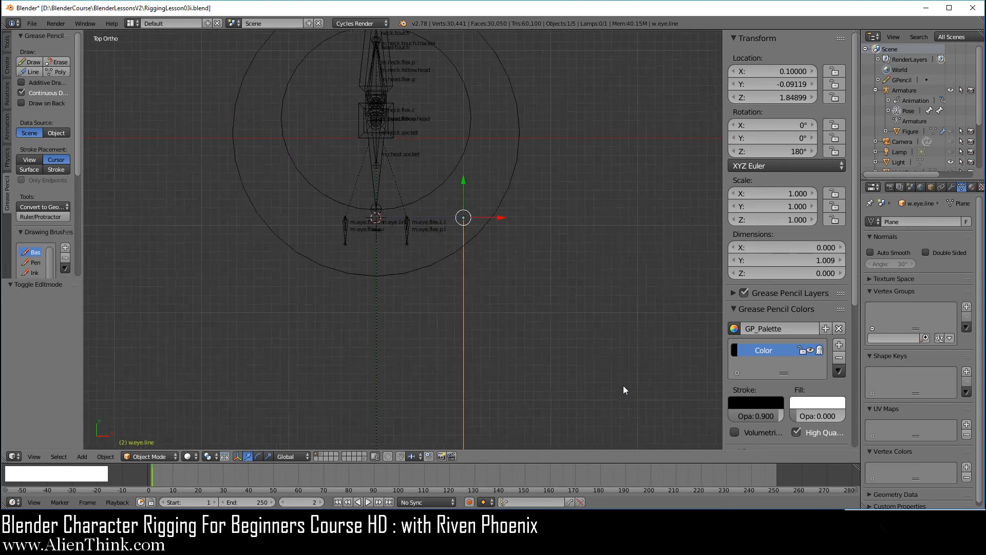
scroll(618, 385, "down", 2)
key("s")
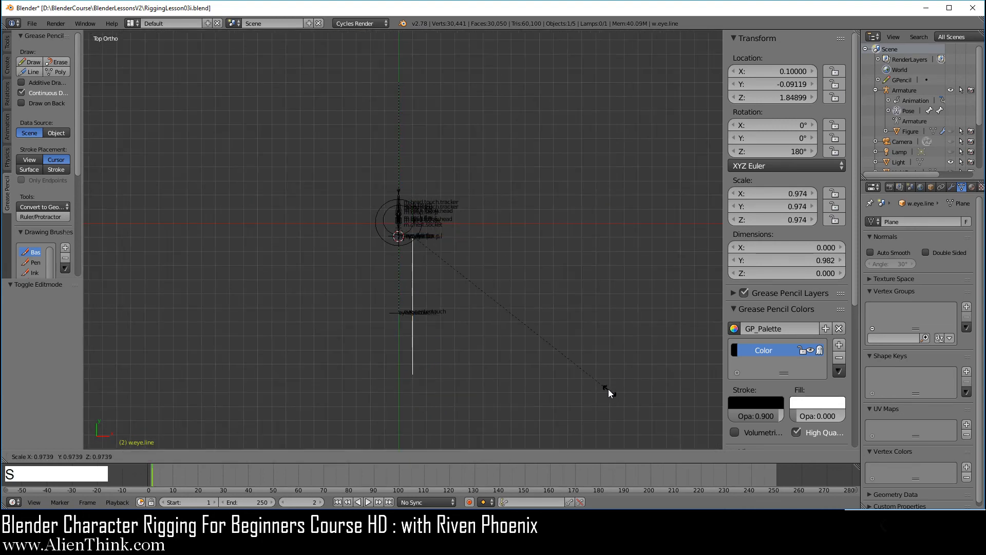
left_click(446, 241)
scroll(464, 321, "up", 8)
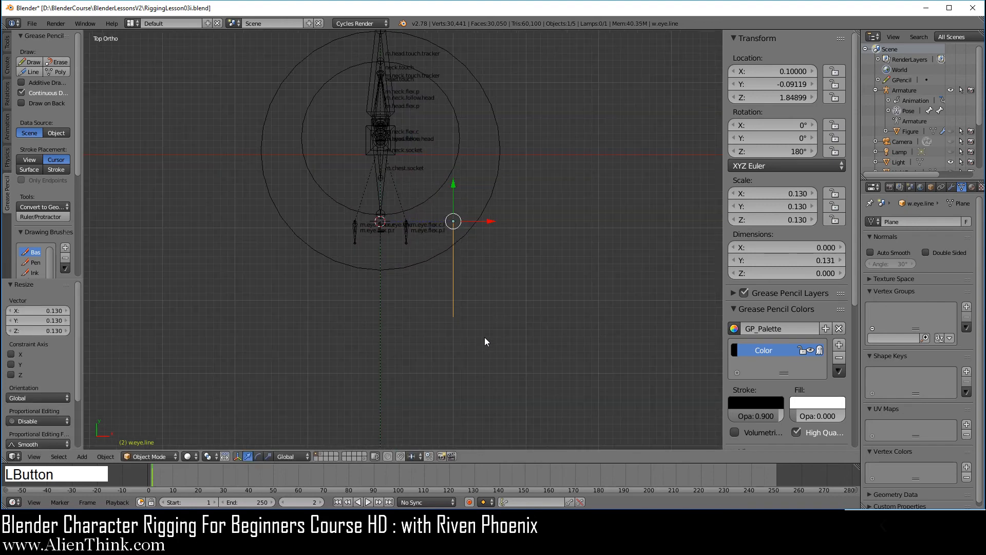
scroll(563, 316, "up", 6)
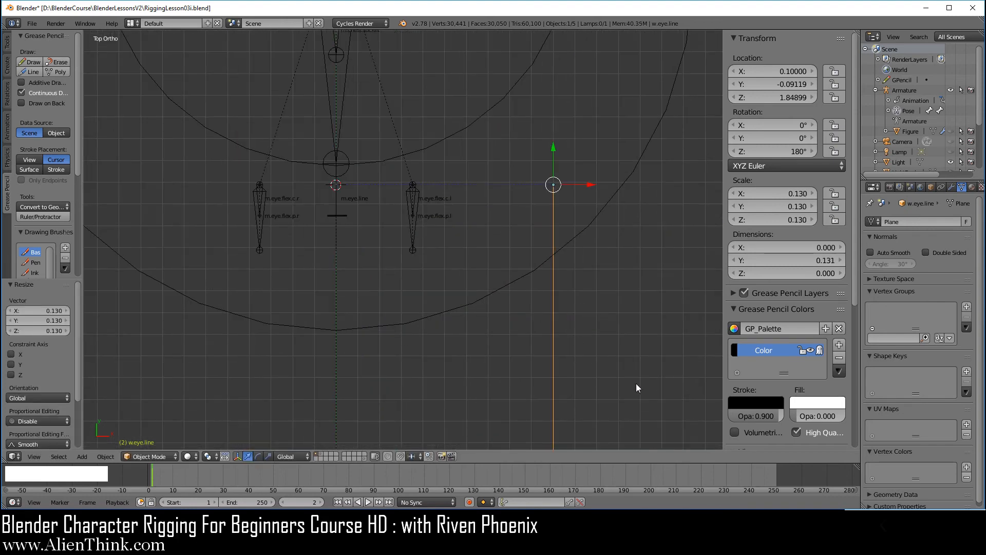
key("s")
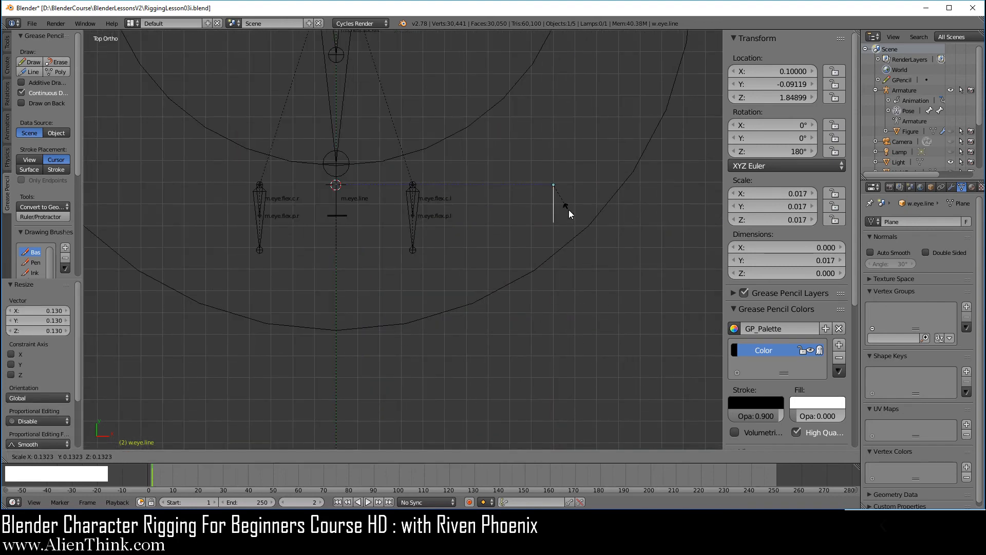
left_click(569, 210)
scroll(585, 226, "up", 3)
scroll(678, 183, "down", 1)
middle_click_drag(584, 200, 713, 189, "shift")
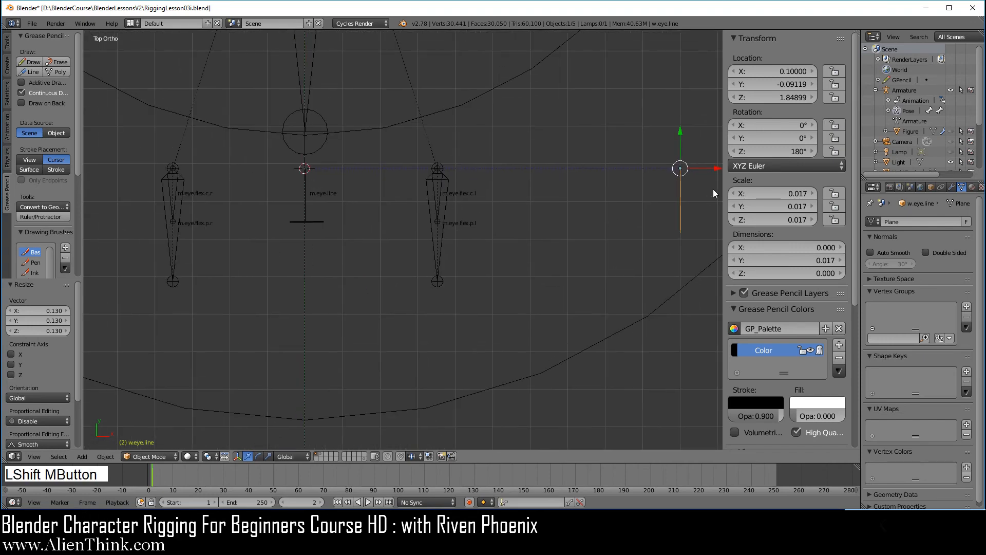
left_click_drag(718, 168, 371, 166)
scroll(338, 196, "up", 3)
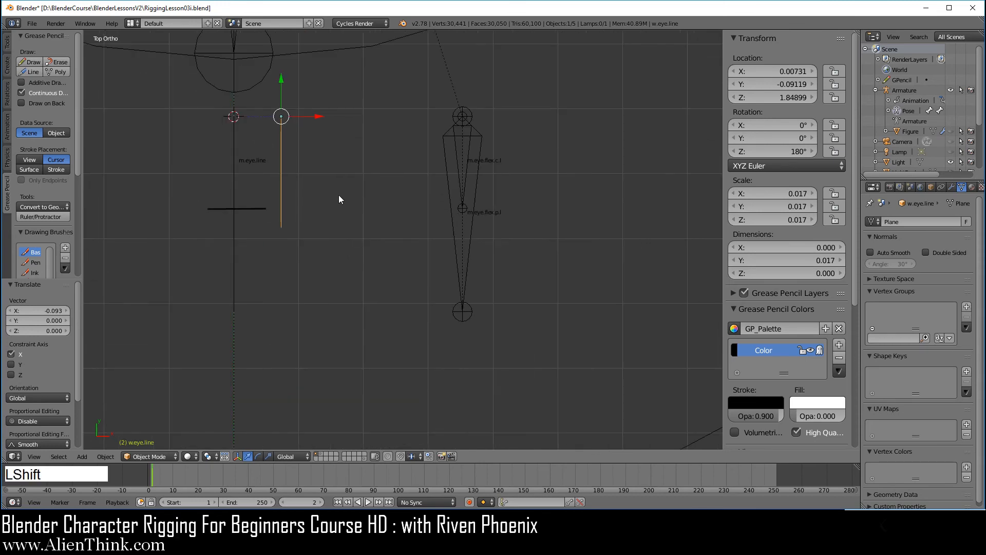
middle_click_drag(338, 195, 498, 273, "shift")
scroll(520, 276, "up", 3)
key("s")
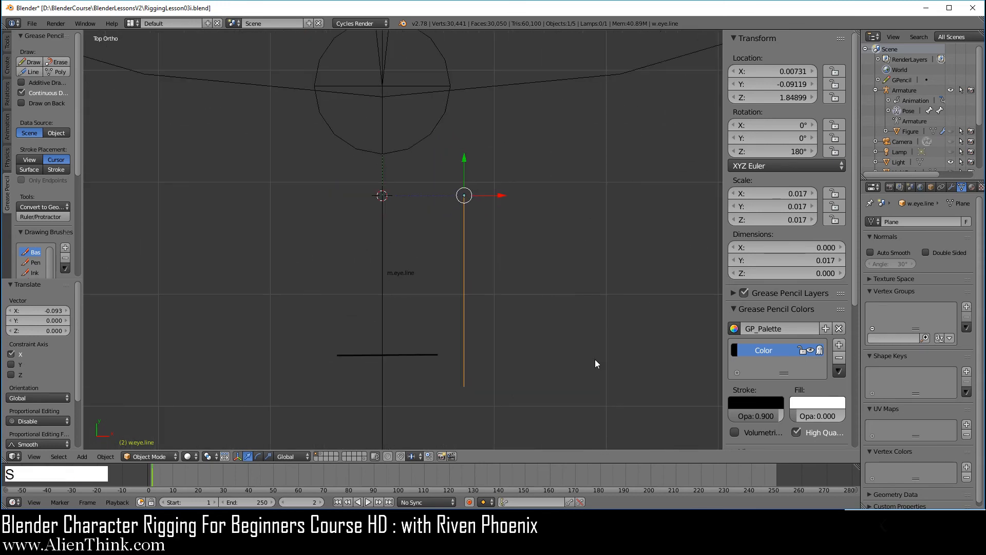
left_click(563, 341)
scroll(519, 294, "down", 2)
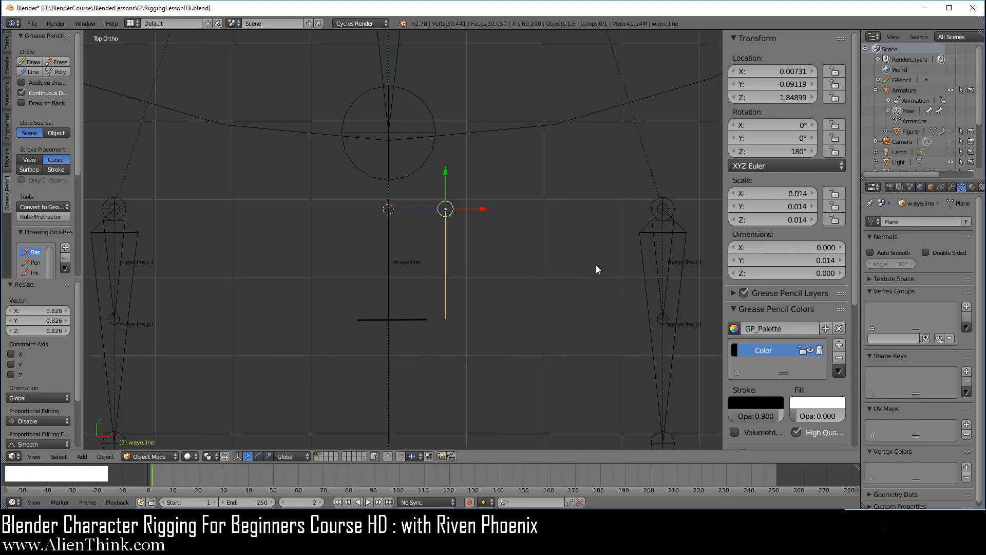
middle_click_drag(382, 387, 492, 245)
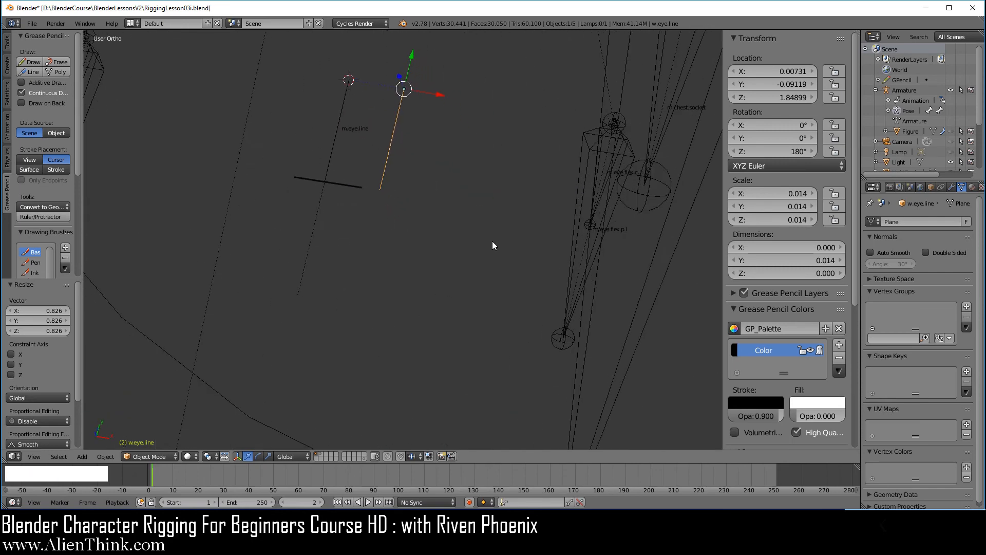
key("KP_Decimal")
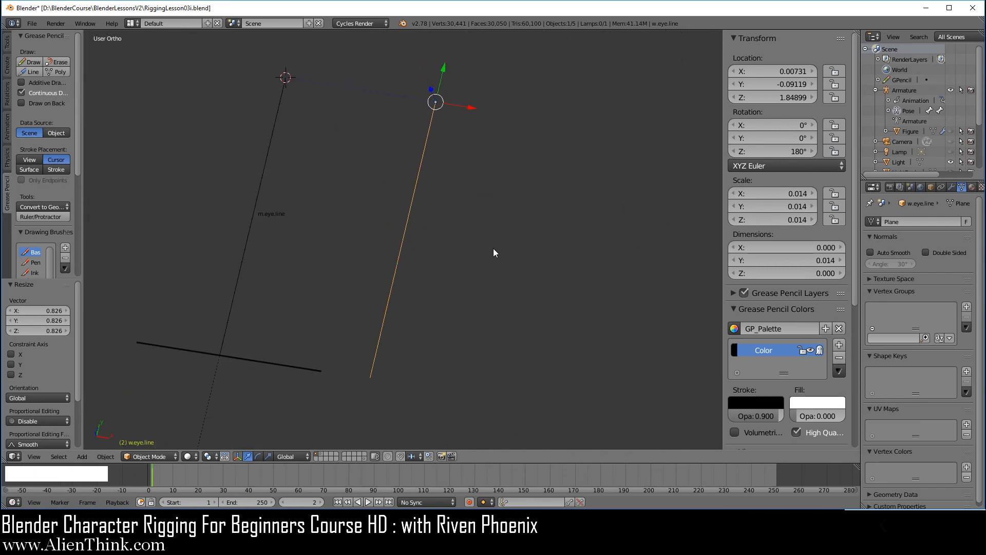
middle_click_drag(542, 226, 595, 312)
middle_click_drag(575, 274, 467, 333)
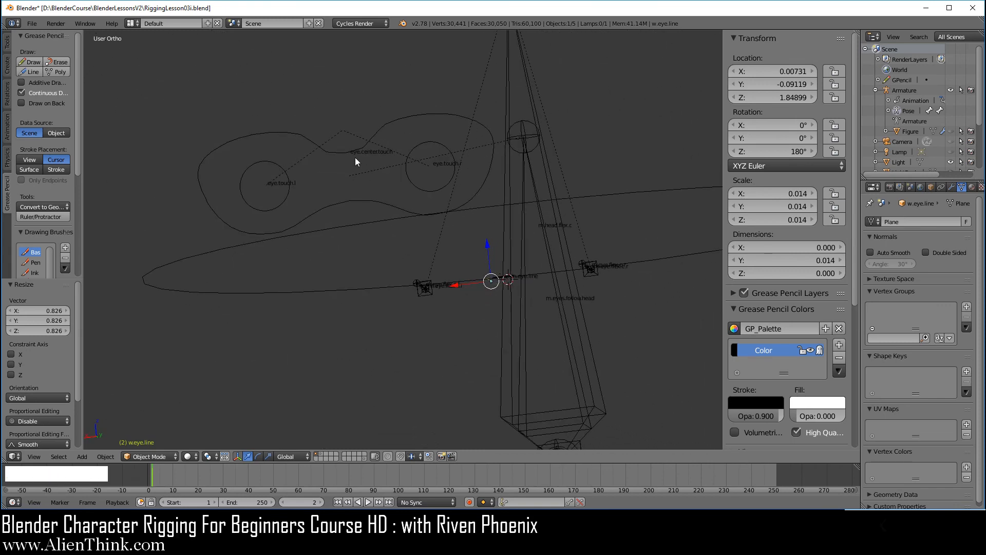
middle_click_drag(457, 383, 550, 336)
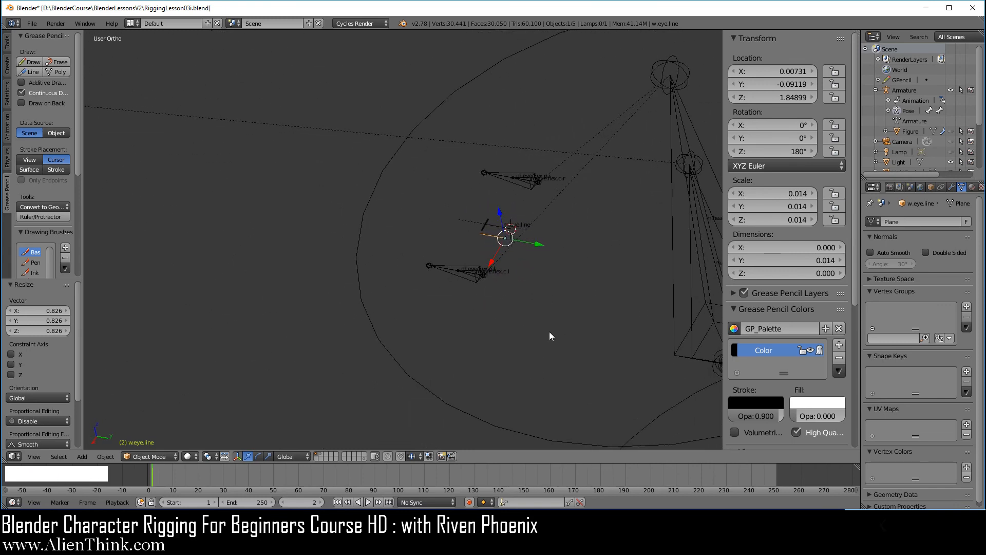
middle_click_drag(497, 291, 519, 262)
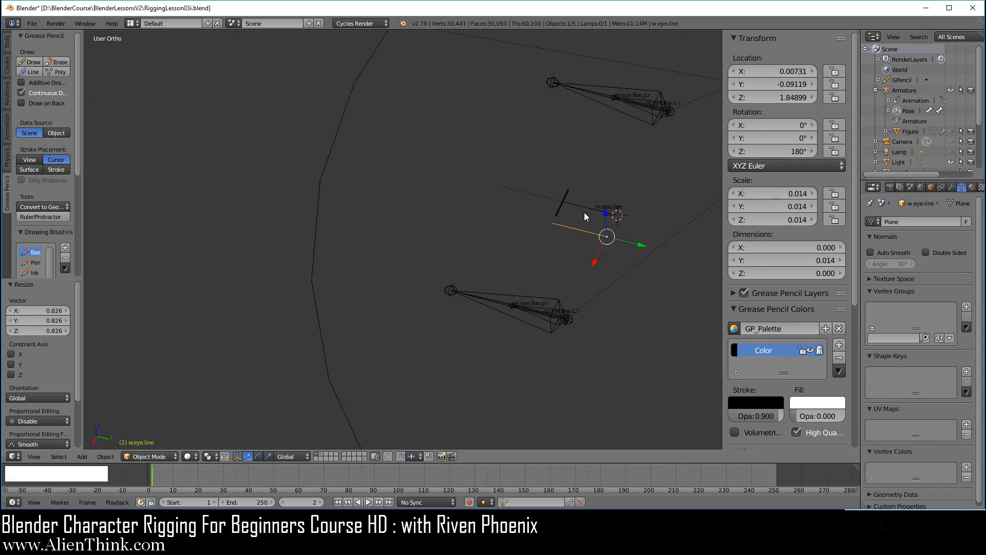
Hide m.eye.line's bone axes and type 0.015 into its Stretch To rest length.
right_click(586, 211)
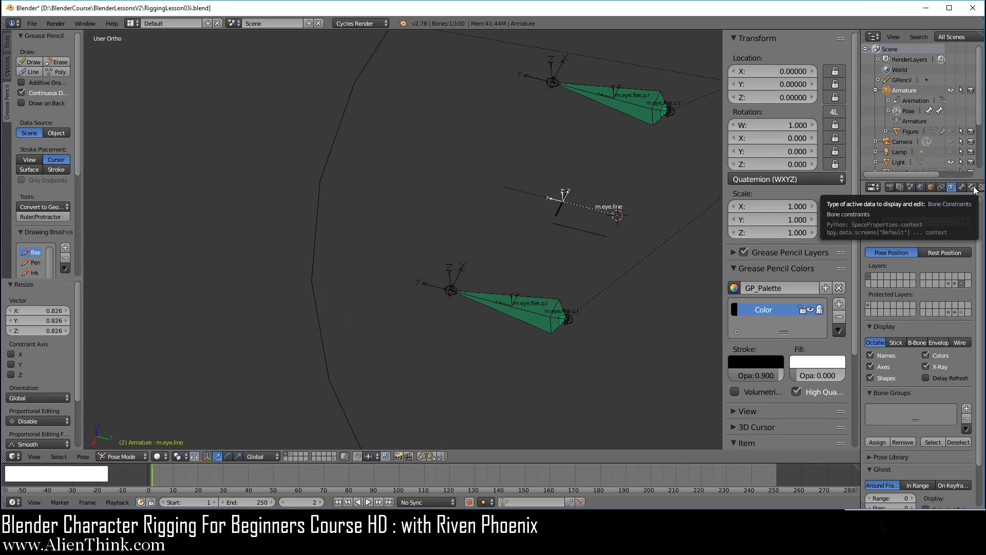
left_click(871, 364)
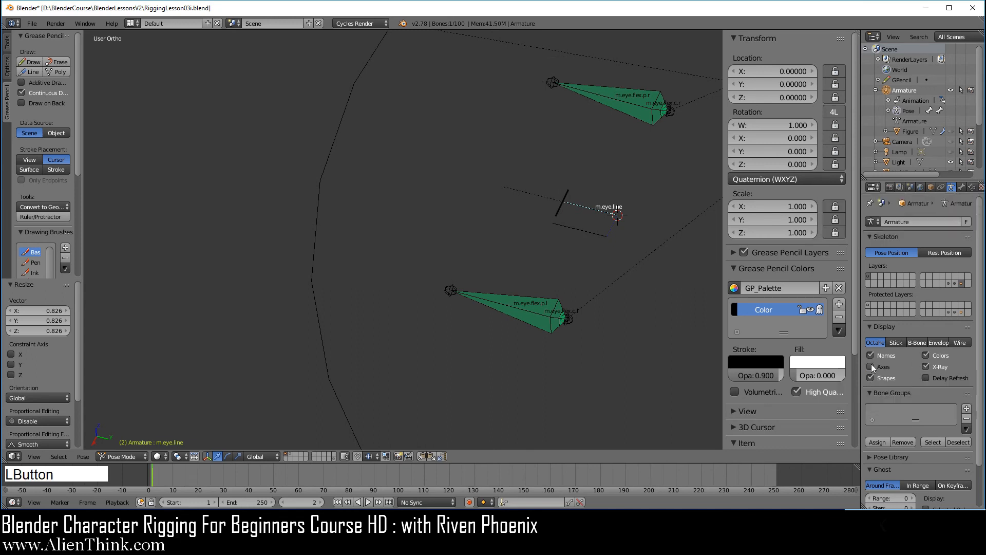
left_click(972, 187)
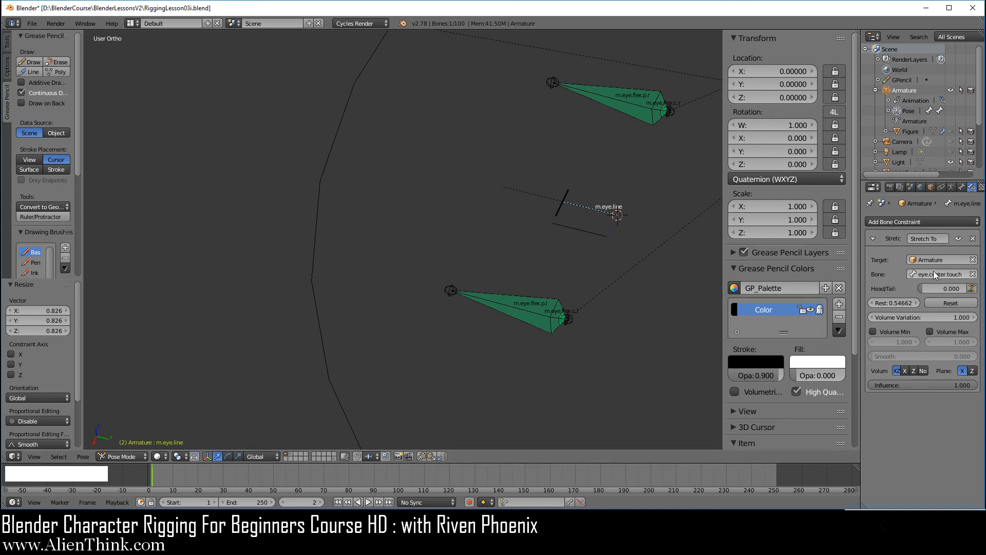
left_click(896, 303)
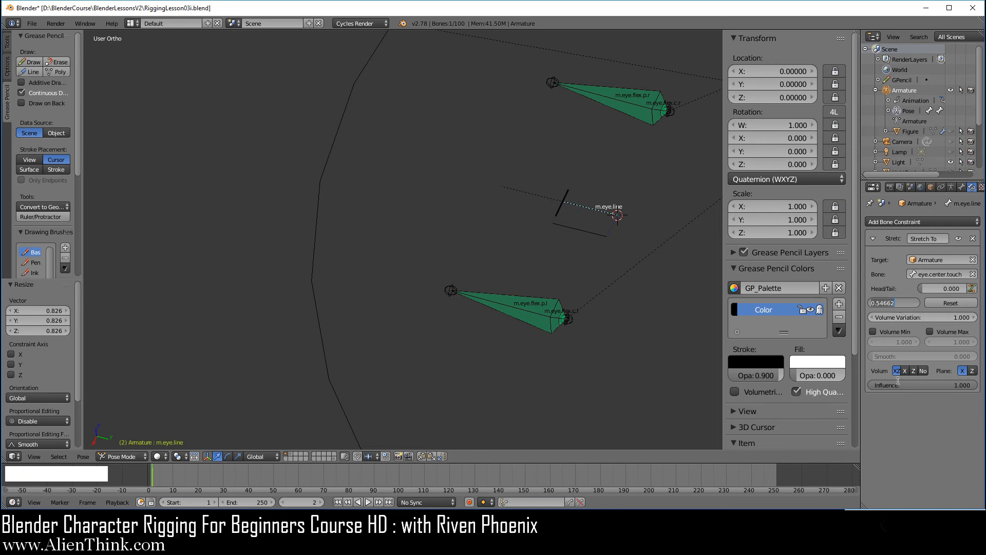
type("0.1")
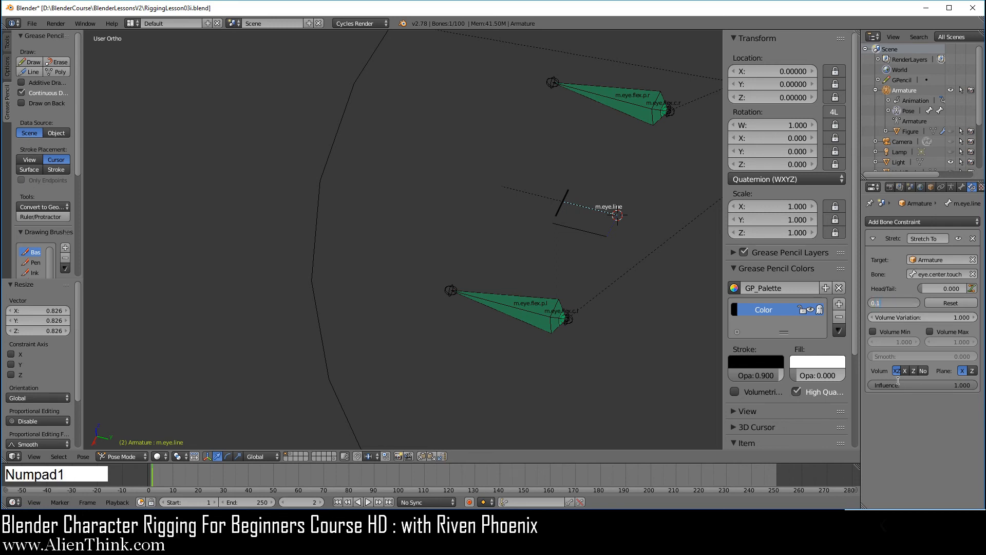
type("5")
key("BackSpace")
type("015")
Confirm the 0.015 rest length and bring the eye target bones into view.
key("KP_Enter")
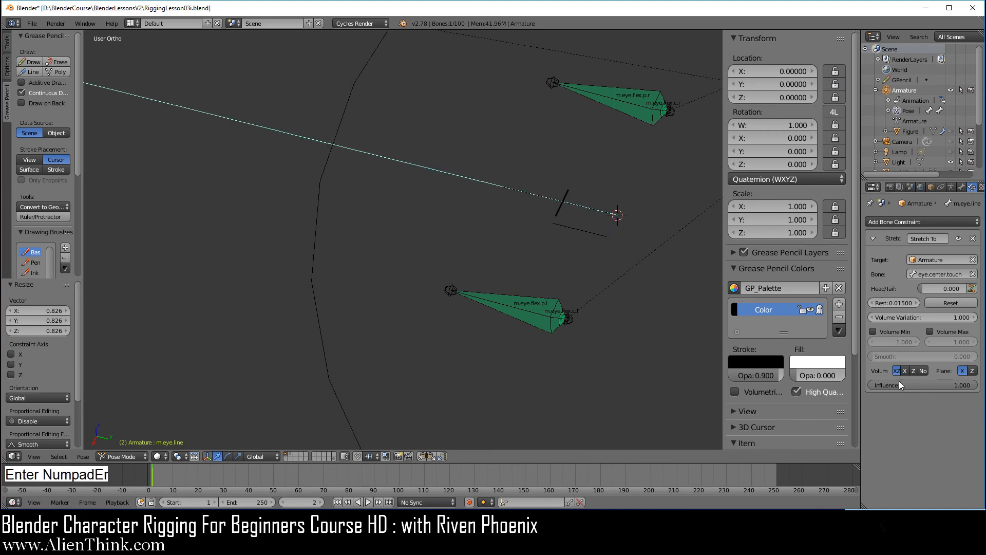
scroll(251, 264, "down", 3)
middle_click_drag(252, 264, 588, 311, "shift")
middle_click_drag(467, 267, 584, 301, "shift")
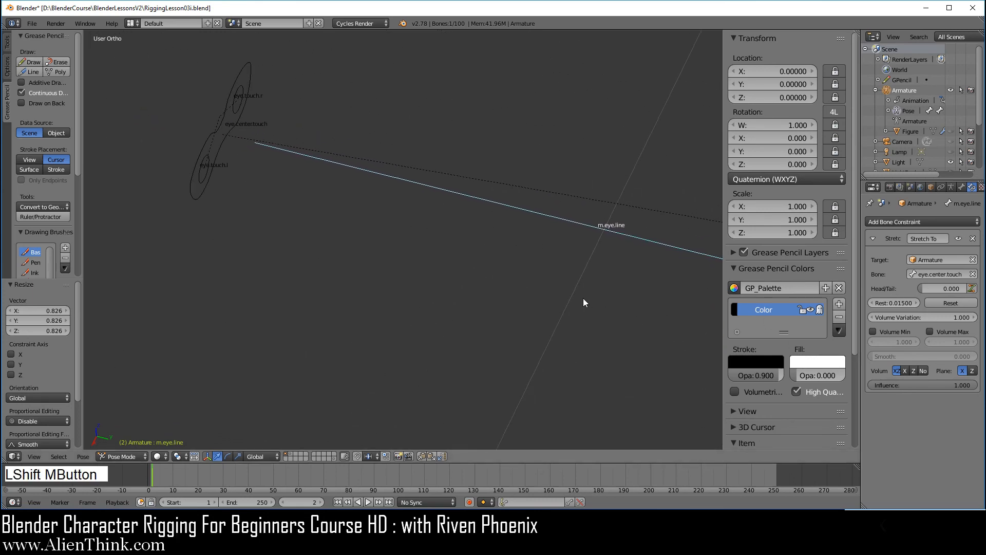
mouse_move(445, 306)
middle_mouse_down("shift")
mouse_move(477, 332)
mouse_move(433, 307)
middle_mouse_up("shift")
scroll(419, 240, "up", 1)
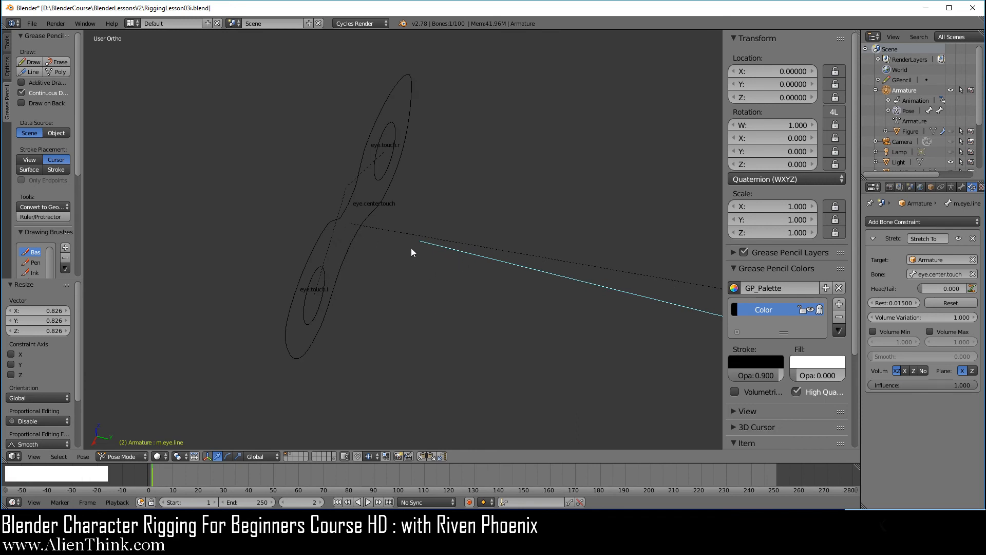
scroll(437, 271, "down", 5)
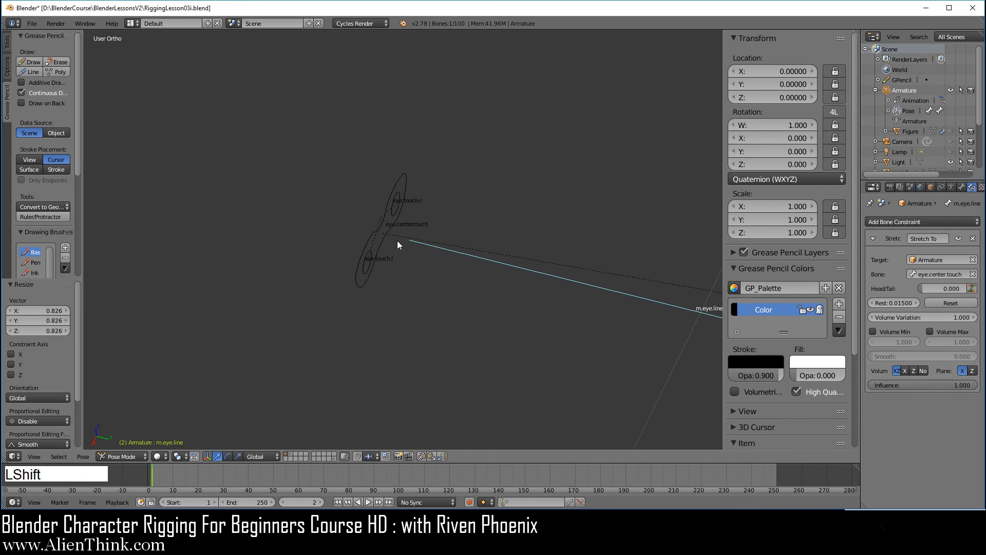
Test-move eye.centertouch to check m.eye.line stretches, then cancel the move.
right_click(385, 234)
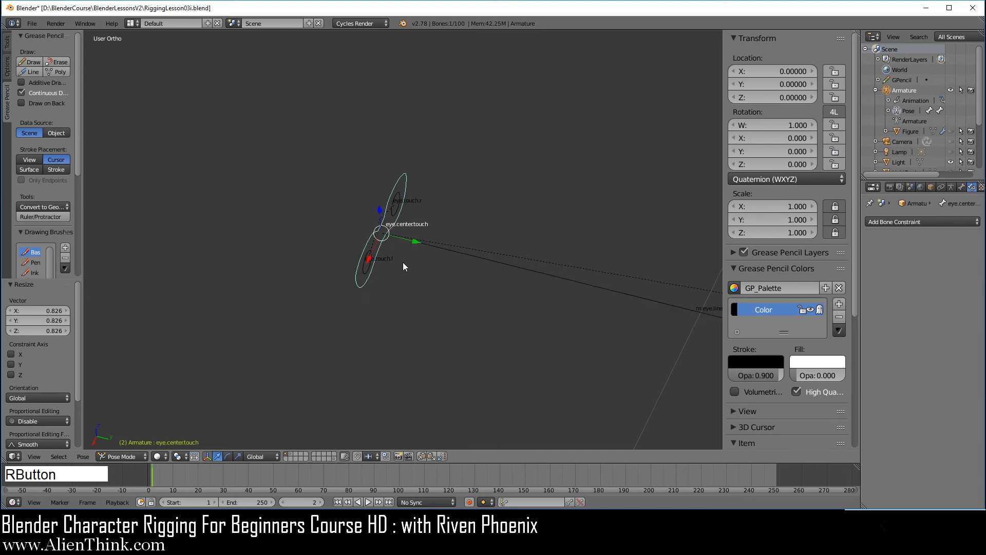
key("g")
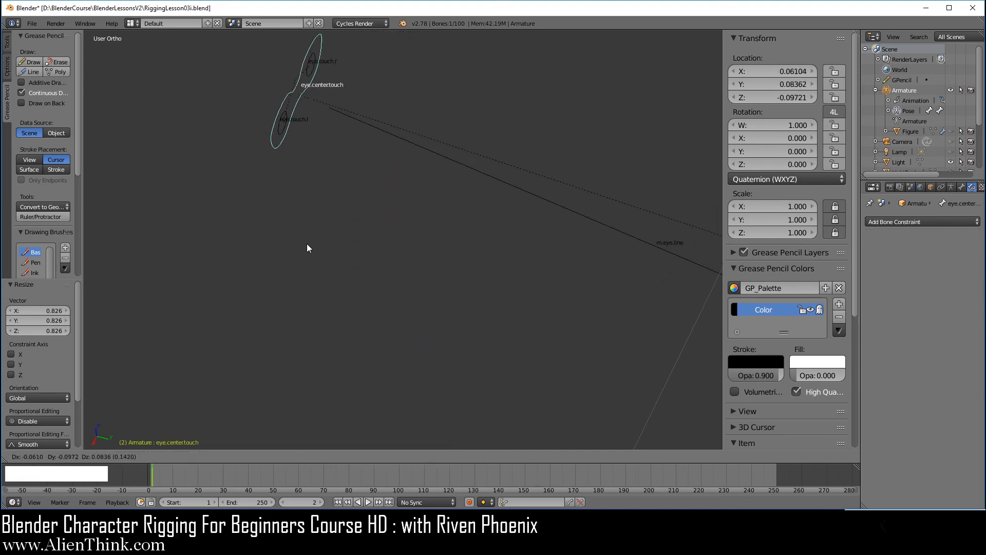
right_click(325, 287)
Reselect m.eye.line, then select the w.eye.line widget object.
right_click(550, 278)
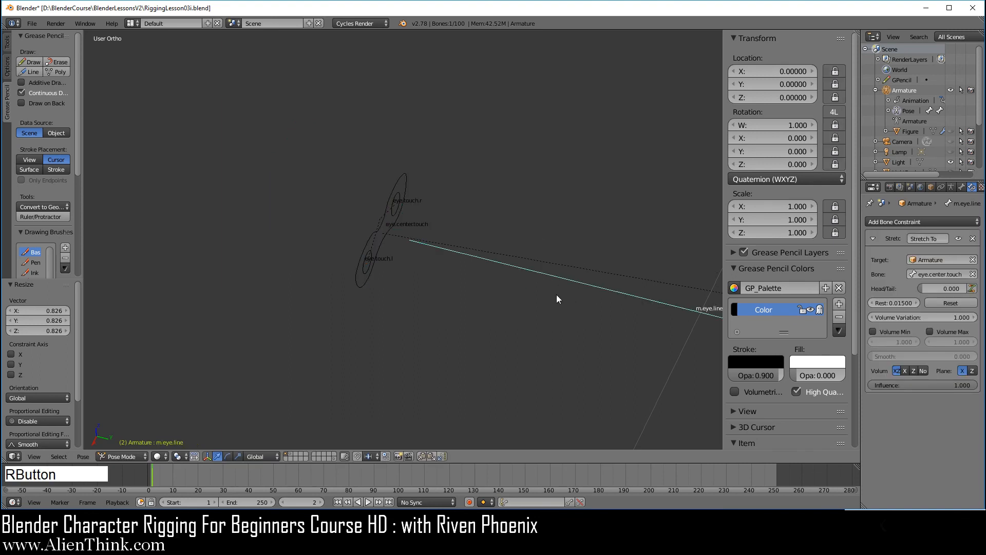
middle_click_drag(557, 294, 373, 223, "shift")
middle_click_drag(616, 280, 501, 263, "shift")
scroll(574, 278, "up", 3)
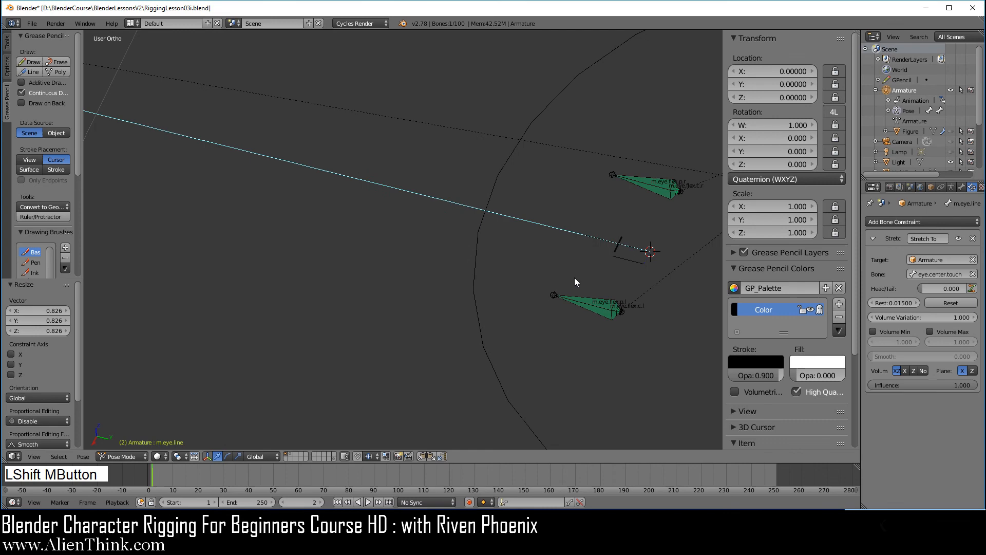
right_click(674, 267)
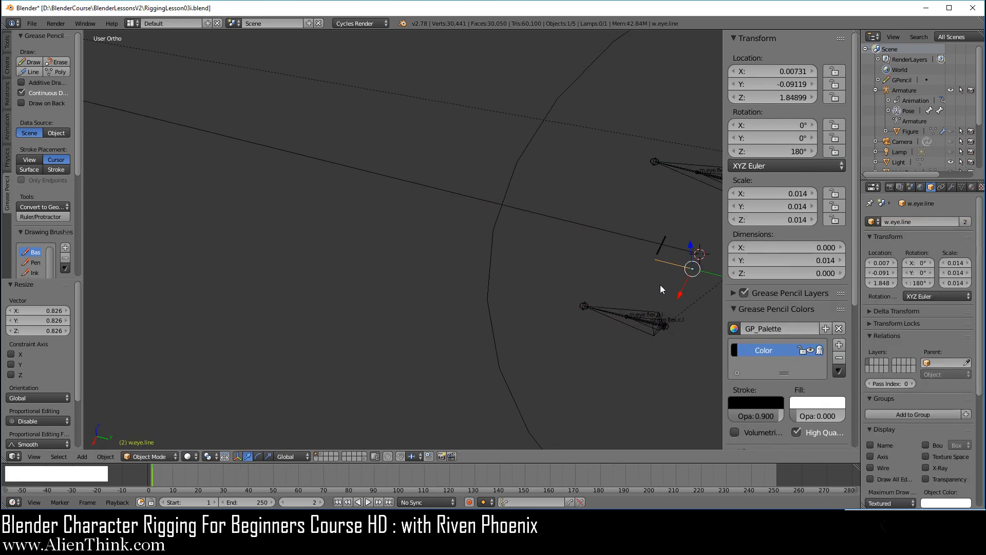
In top view, scale the w.eye.line widget to 0.519 to span the eye line.
key("7")
scroll(481, 202, "down", 3)
mouse_move(462, 241)
middle_mouse_down("shift")
mouse_move(479, 187)
mouse_move(467, 256)
mouse_move(470, 232)
middle_mouse_up("shift")
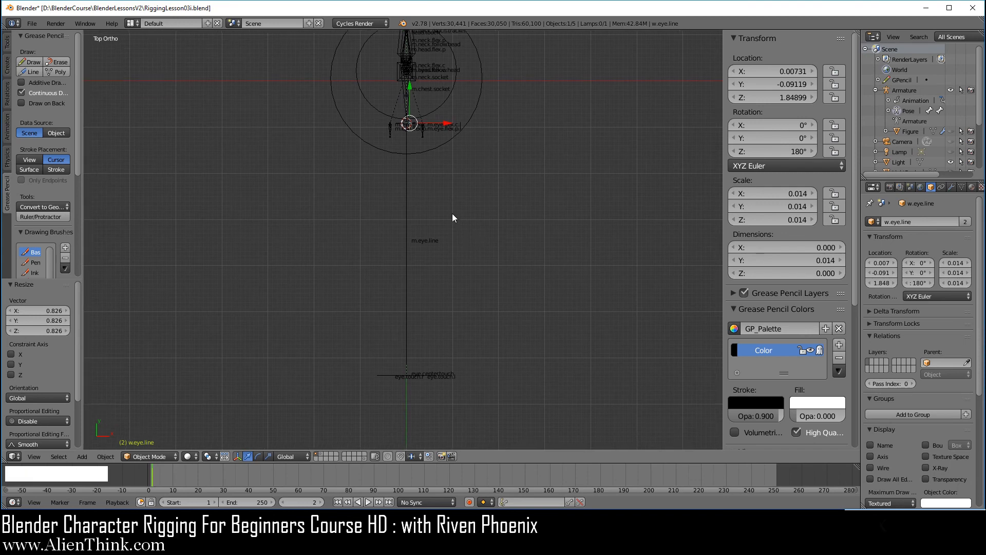
key("s")
left_click(647, 387)
key("s")
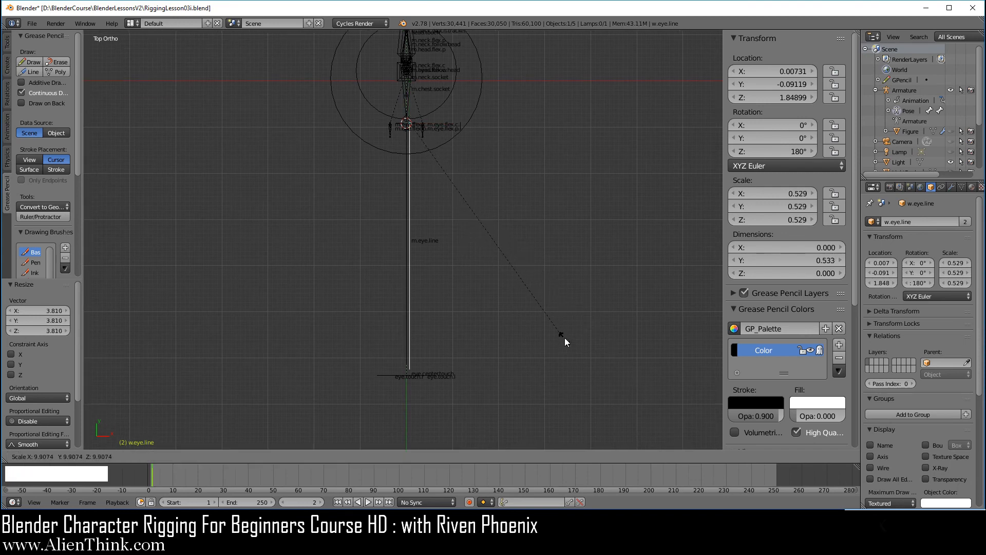
left_click(562, 335)
Move the w.eye.line widget to layer 20.
scroll(449, 212, "up", 2)
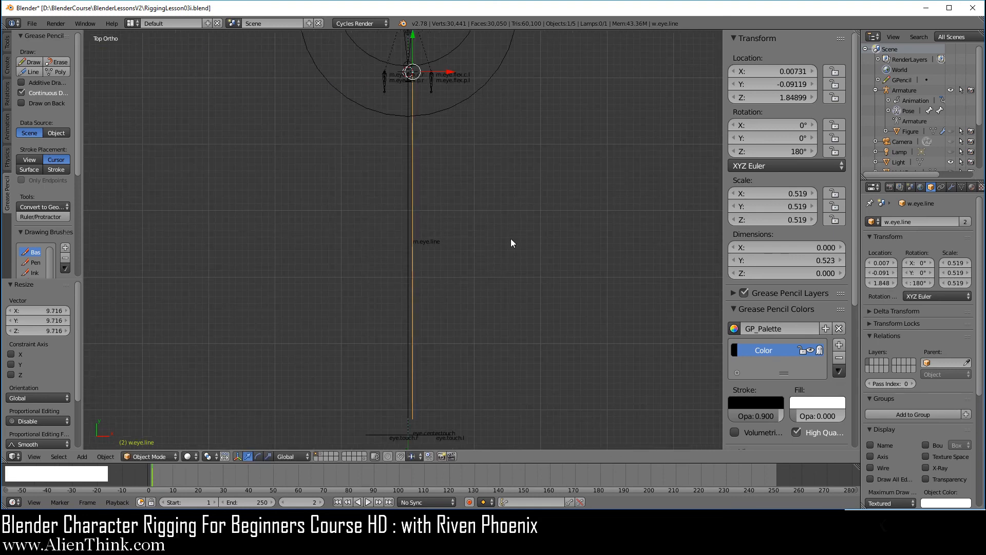
key("m")
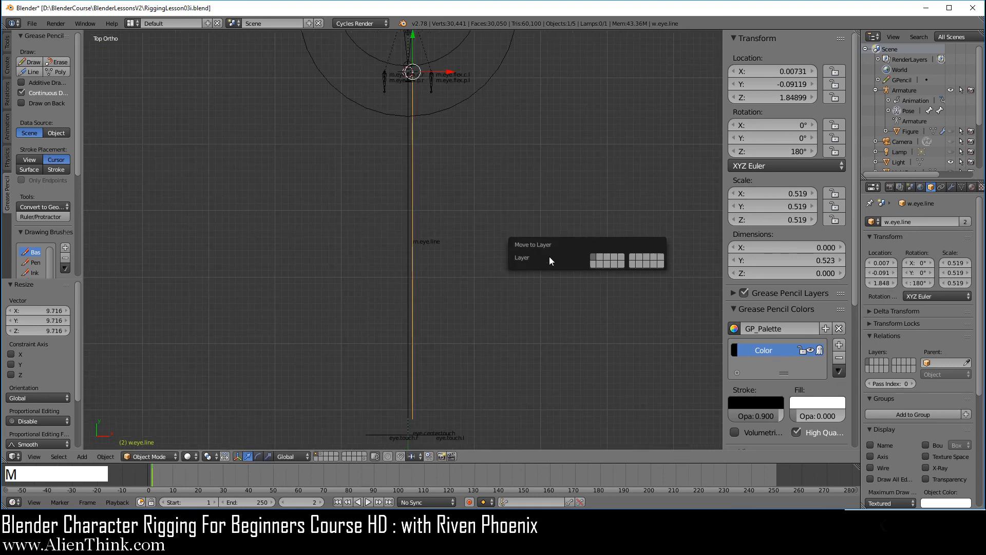
left_click(660, 265)
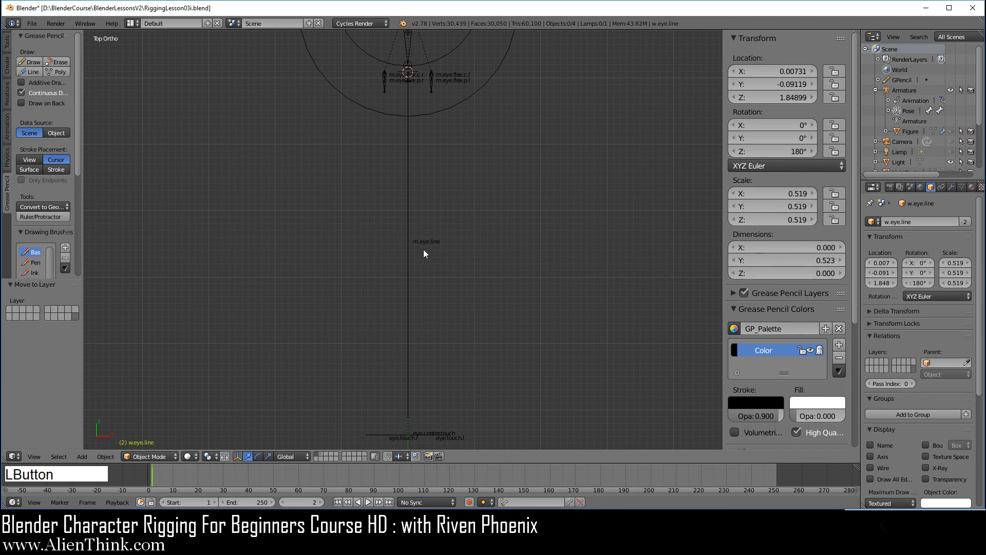
Unhide the Figure mesh in the Outliner and move m.eye.line to the first bone layer.
right_click(407, 251)
middle_click_drag(466, 333, 475, 278)
scroll(520, 308, "up", 2)
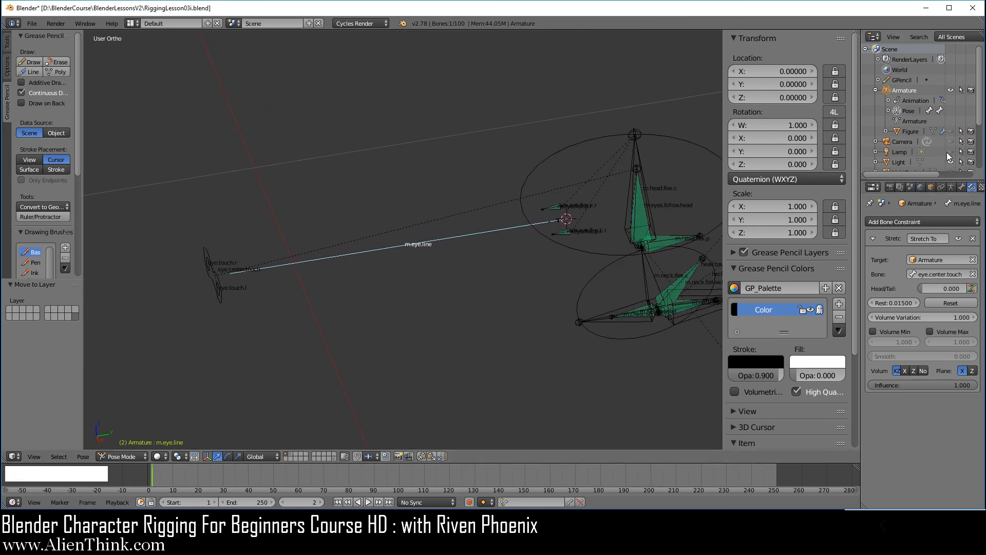
left_click(950, 131)
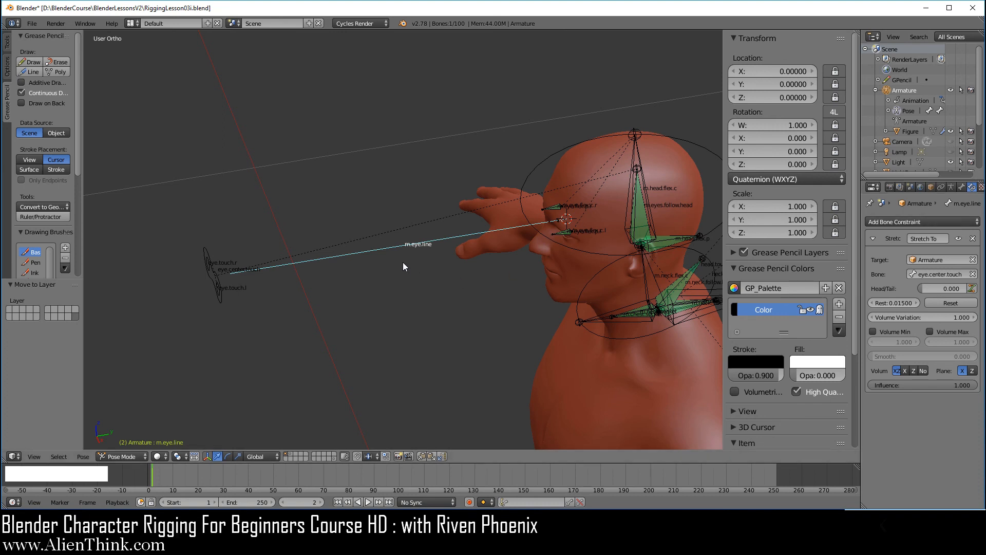
scroll(373, 252, "up", 2)
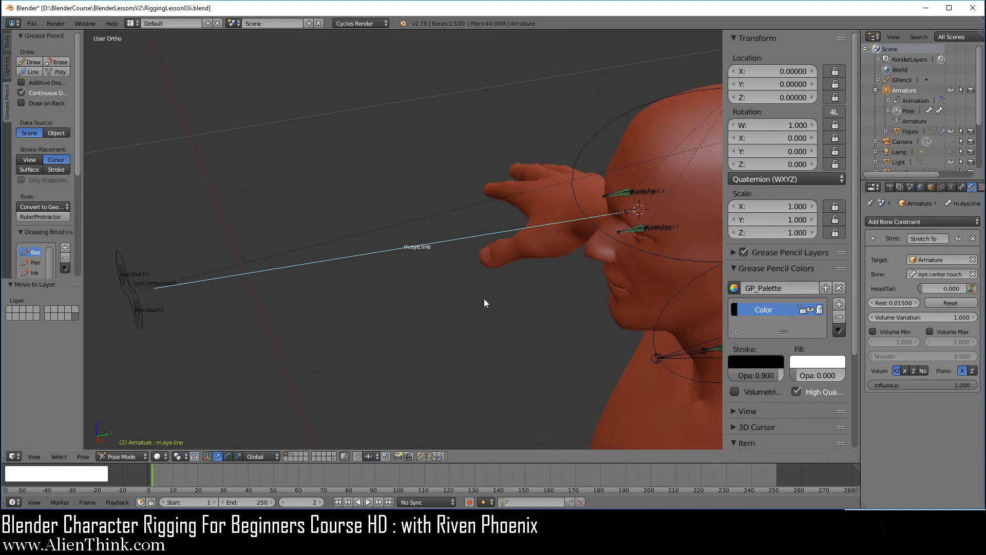
key("m")
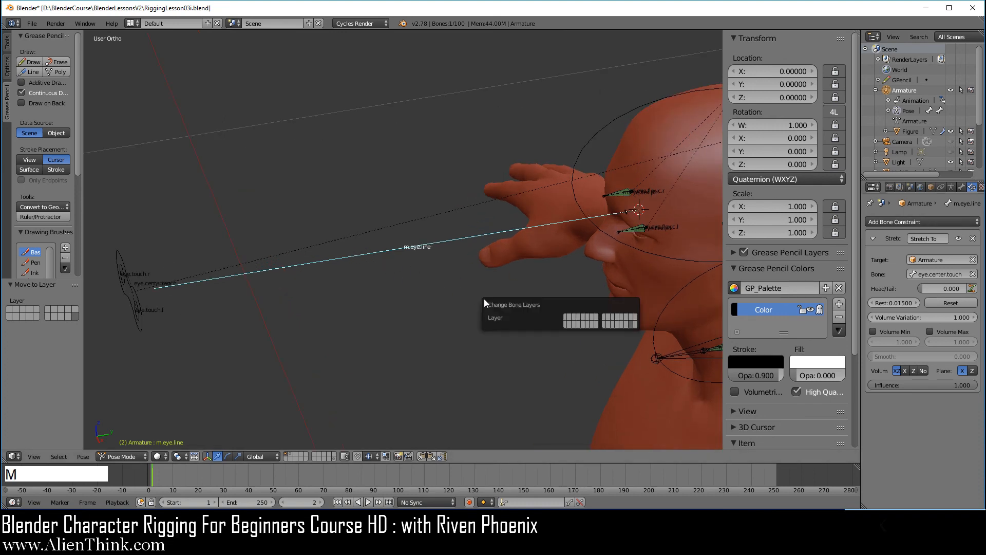
left_click(566, 318)
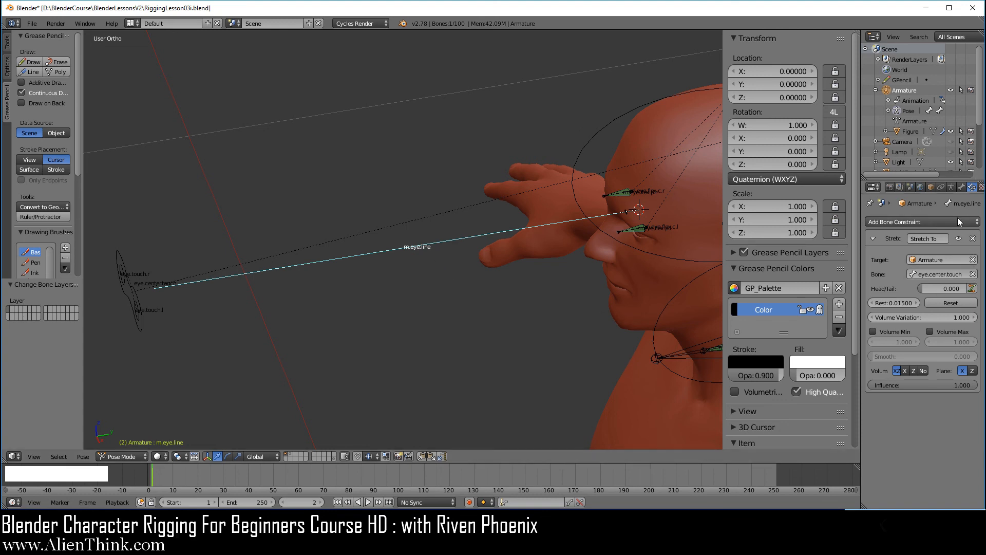
Locate m.eye.line in the Outliner and disable its selectability.
left_click(952, 187)
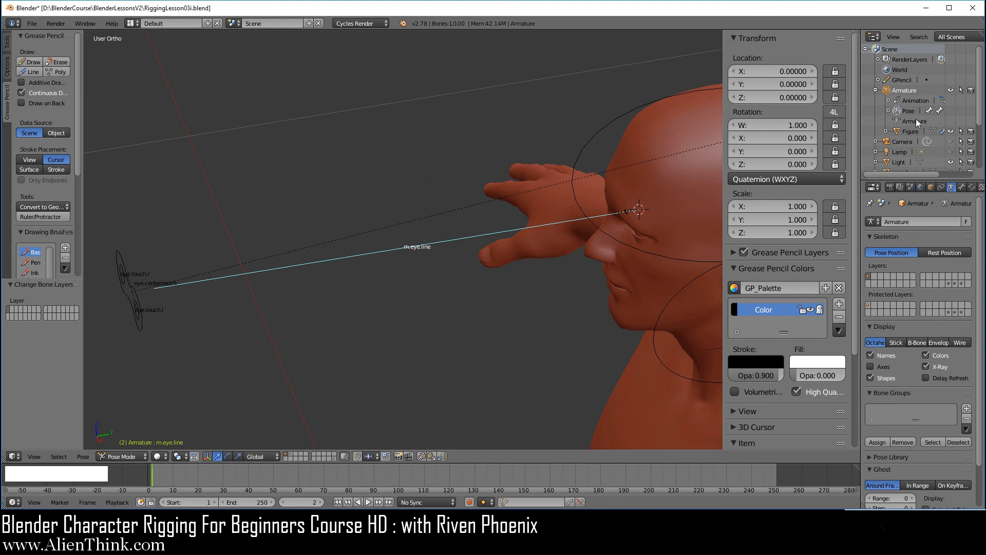
key("KP_Decimal")
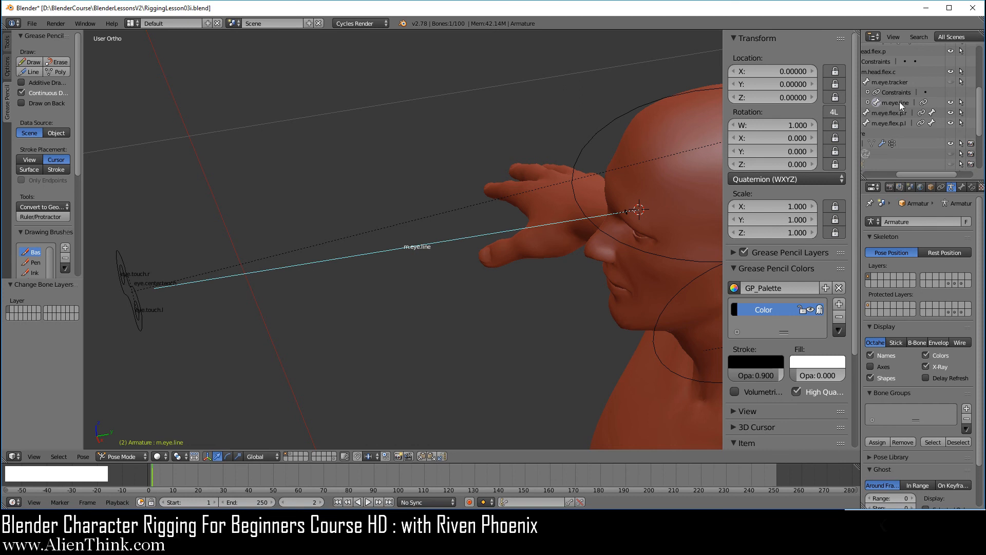
left_click(962, 104)
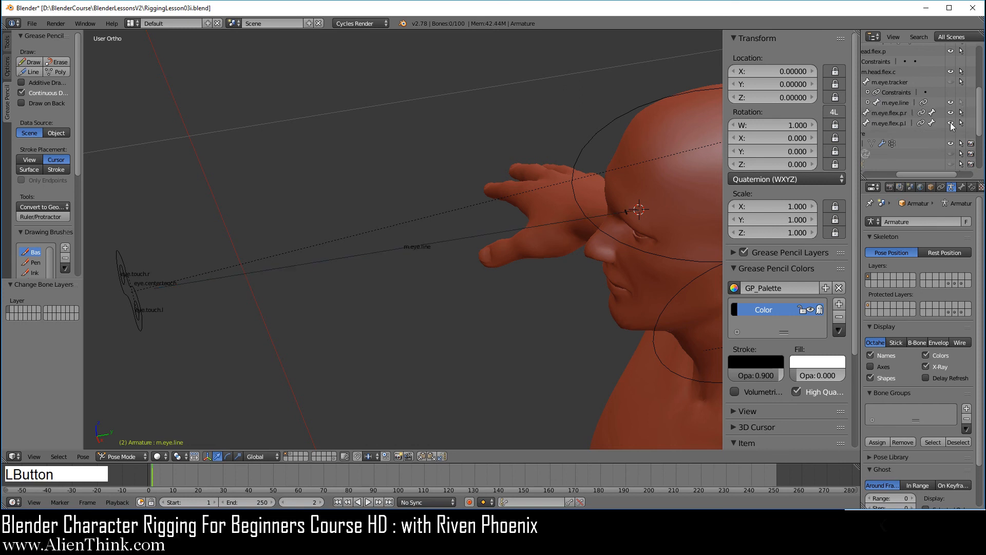
Confirm m.eye.line can't be picked and test-grab eye.center.touch, cancelling the move.
right_click(468, 239)
right_click(142, 325)
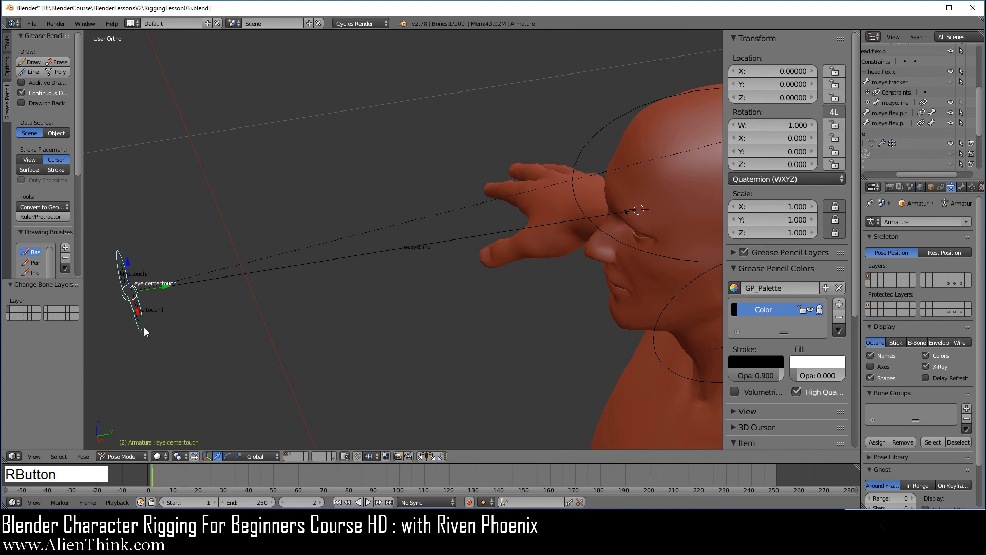
key("g")
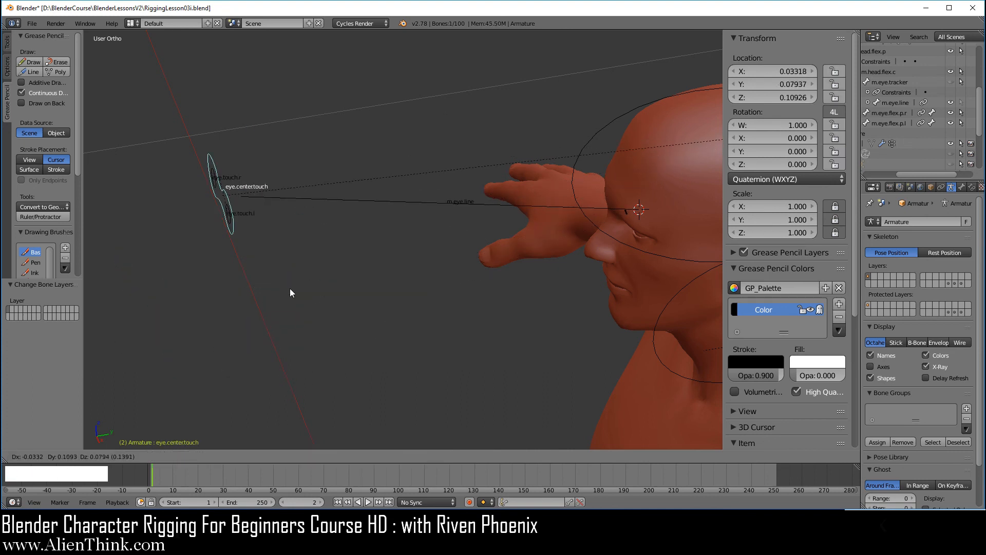
right_click(486, 289)
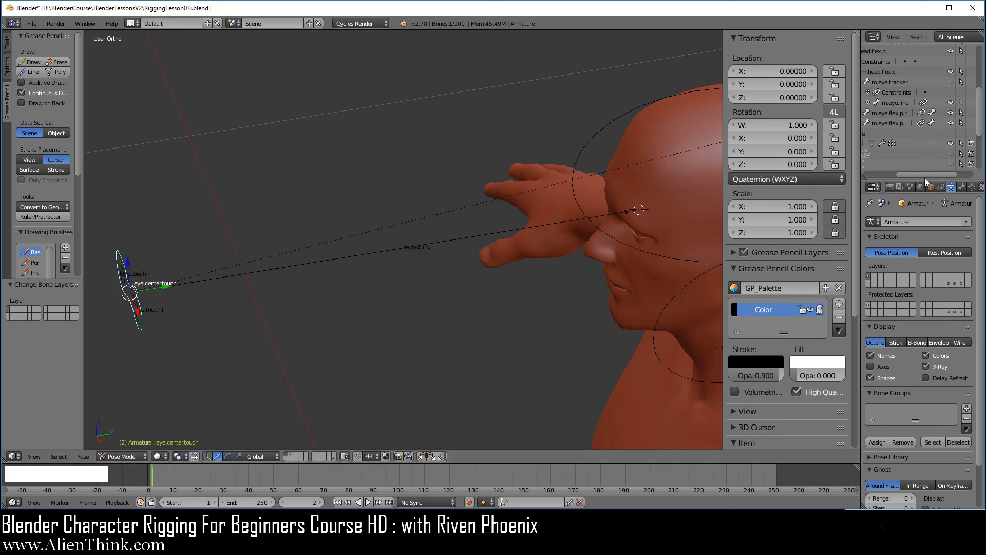
left_click_drag(926, 177, 904, 178)
scroll(916, 158, "up", 3)
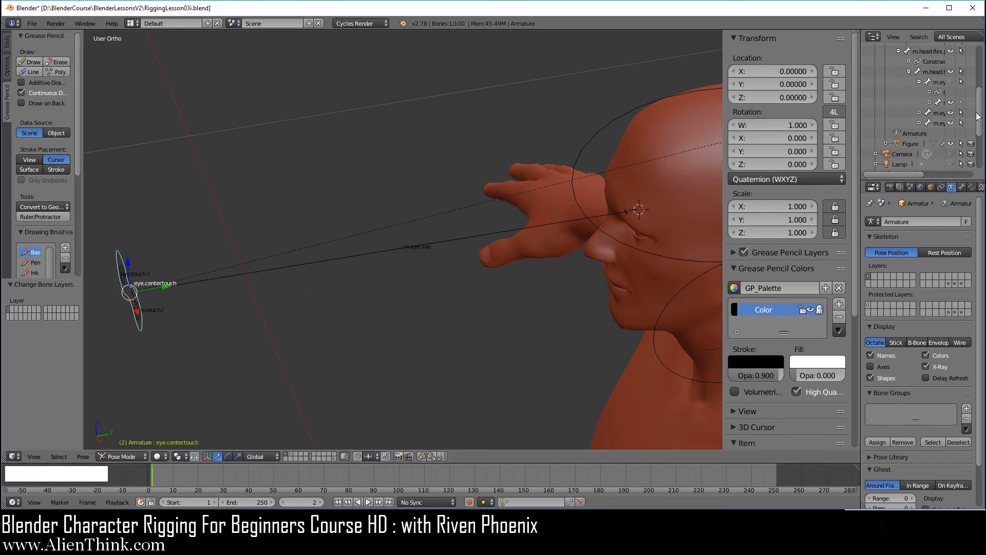
left_click(980, 96)
left_click_drag(980, 97, 980, 51)
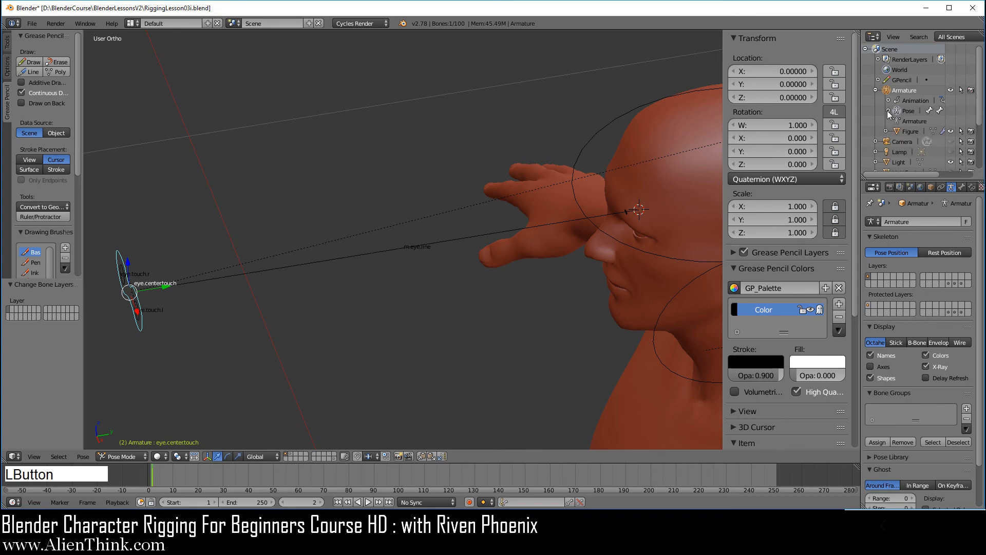
From the right side view, test-move the eye target and rotate head.touch, cancelling both.
key("KP_3")
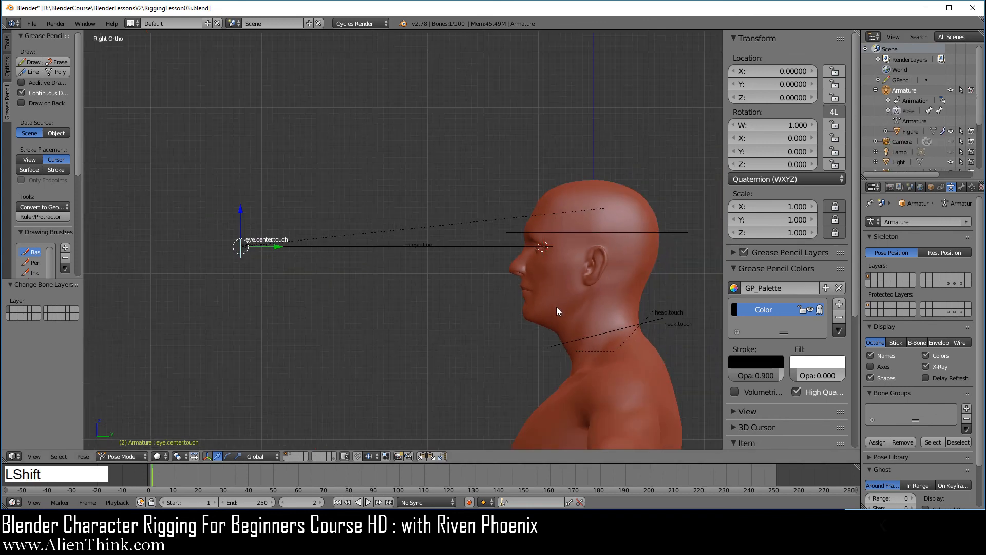
middle_click_drag(556, 306, 485, 227, "shift")
middle_click_drag(364, 267, 579, 224)
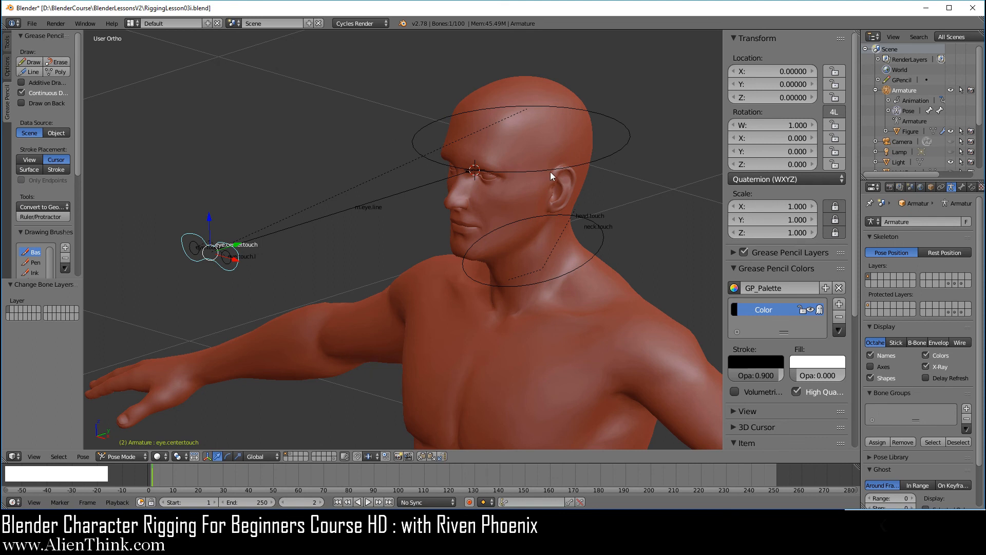
key("g")
right_click(279, 297)
right_click(566, 168)
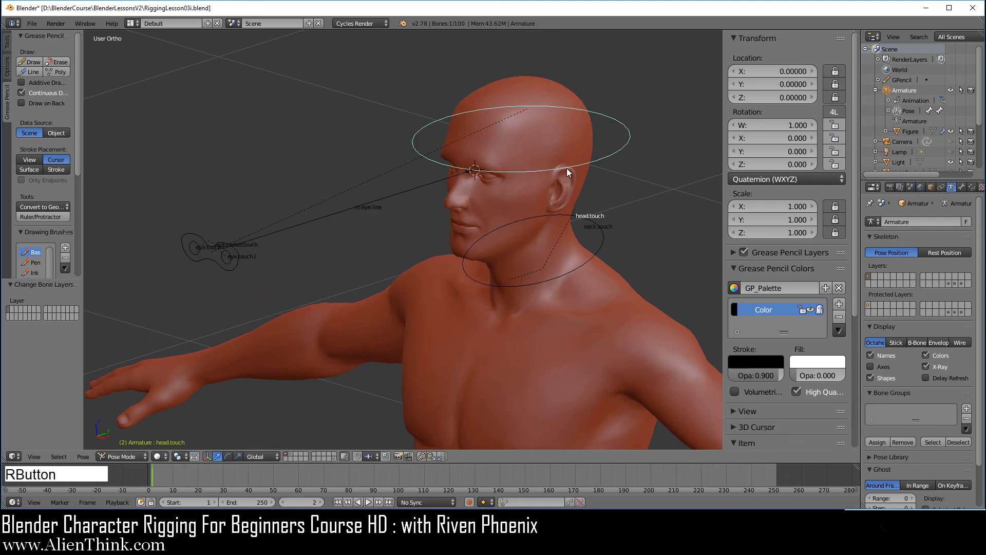
key("r")
key("r")
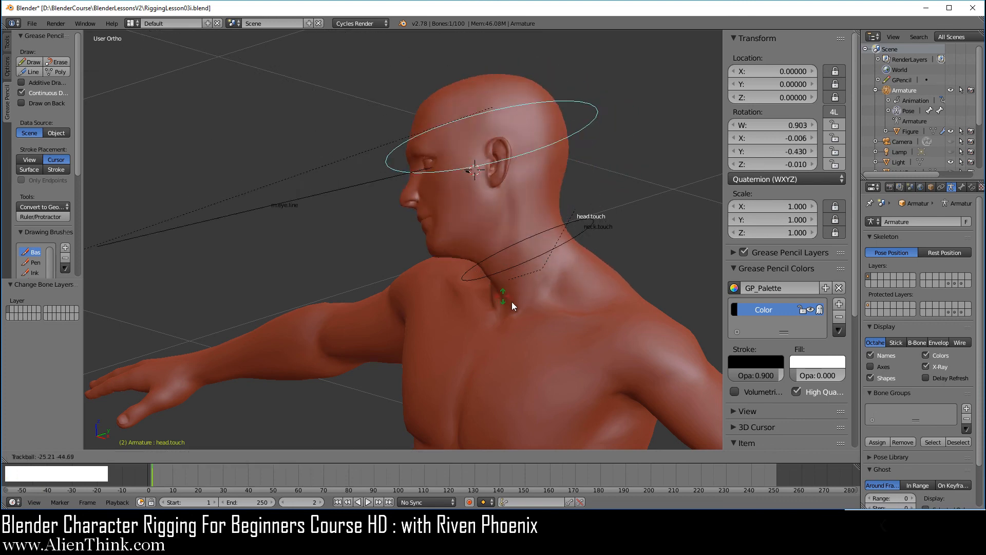
right_click(550, 295)
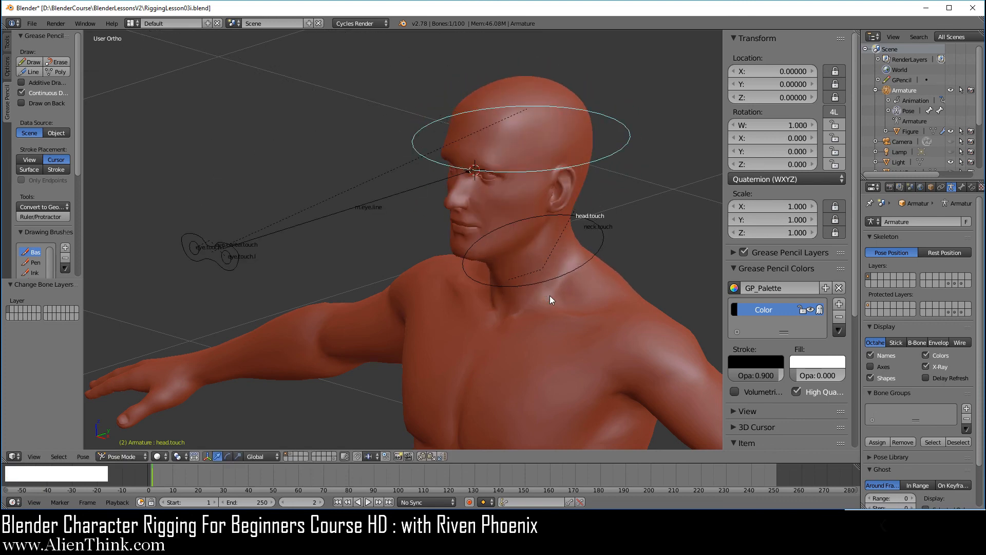
Return to the right side view and save RiggingLesson03i.blend.
key("KP_3")
middle_click_drag(575, 297, 565, 268, "shift")
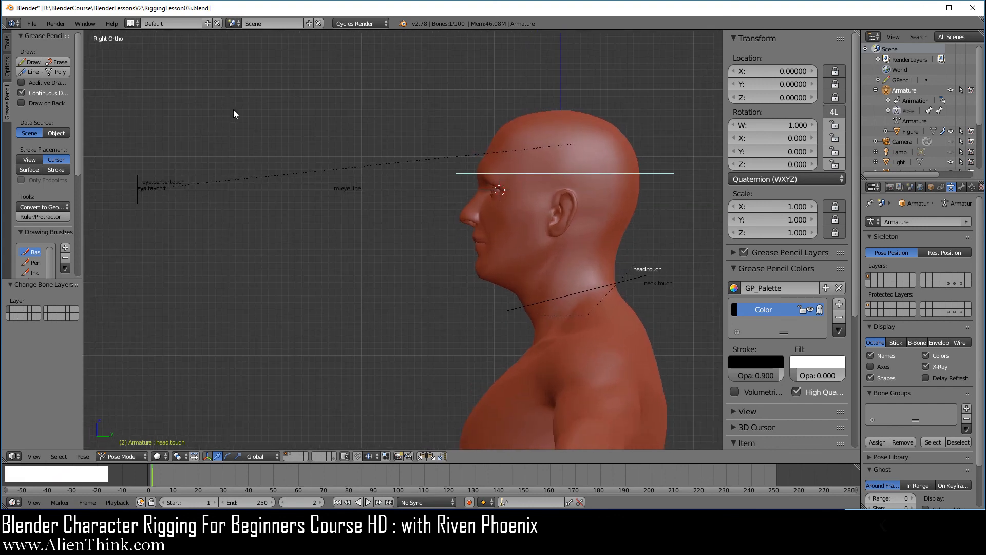
left_click(32, 23)
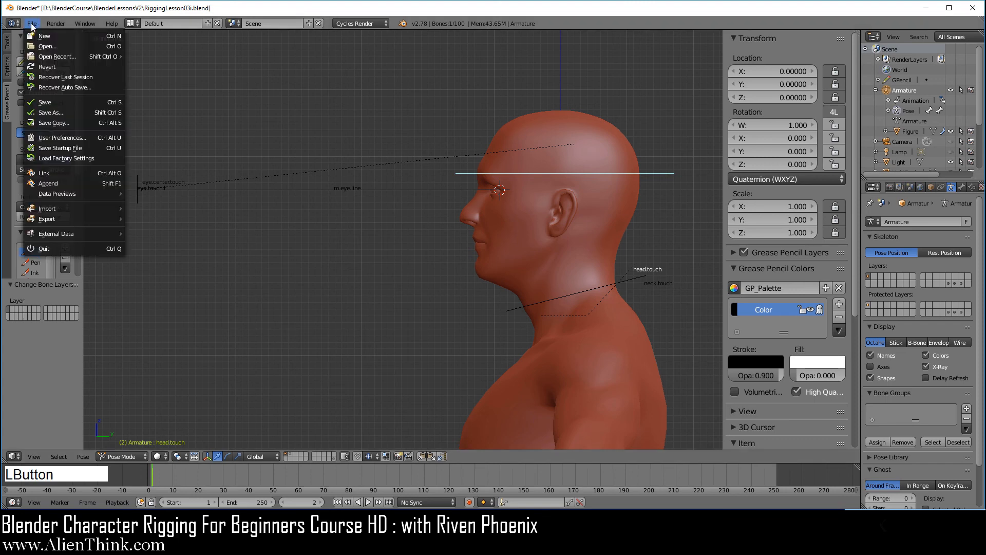
left_click(67, 102)
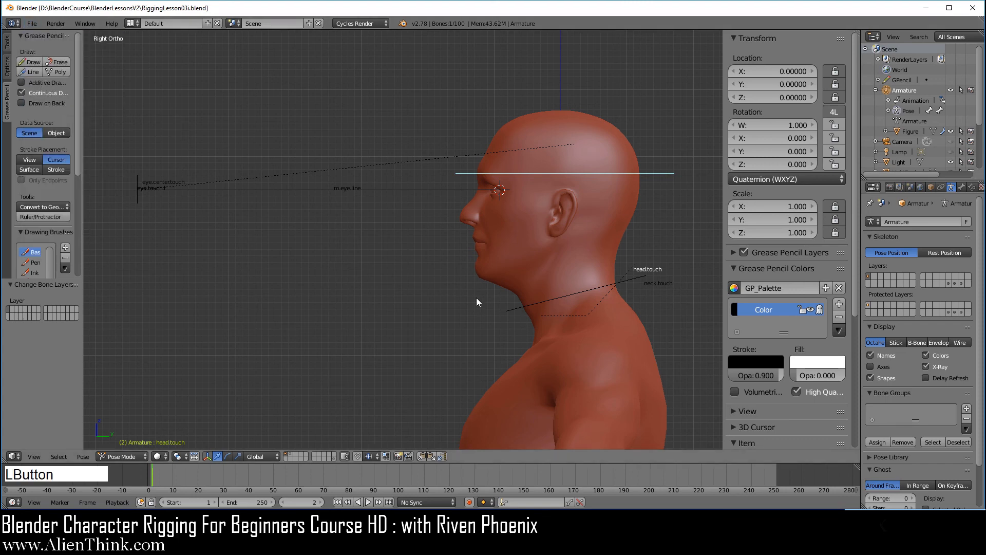